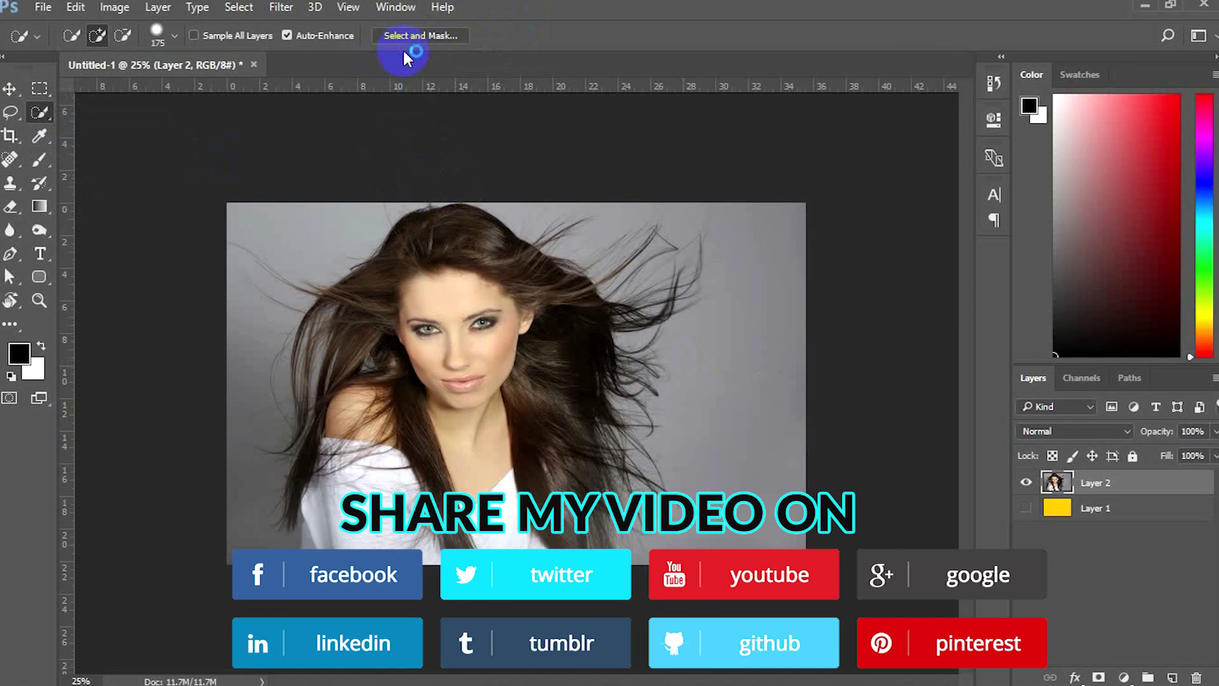
pyautogui.click(38, 91)
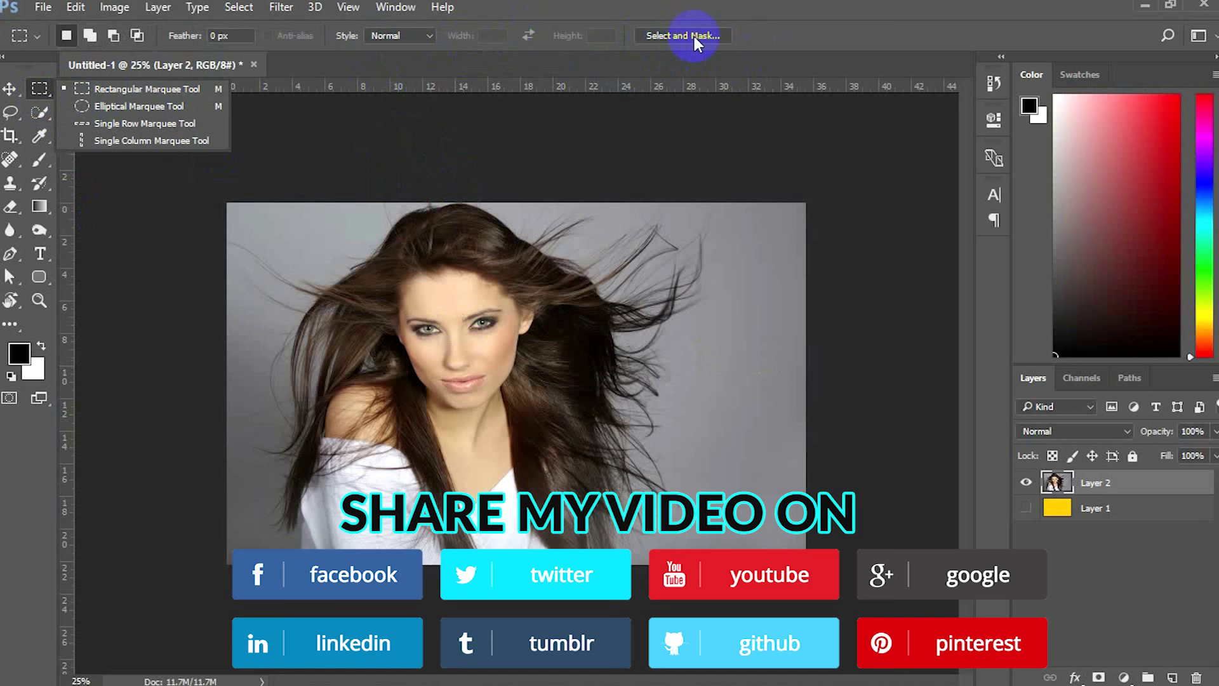
pyautogui.click(10, 113)
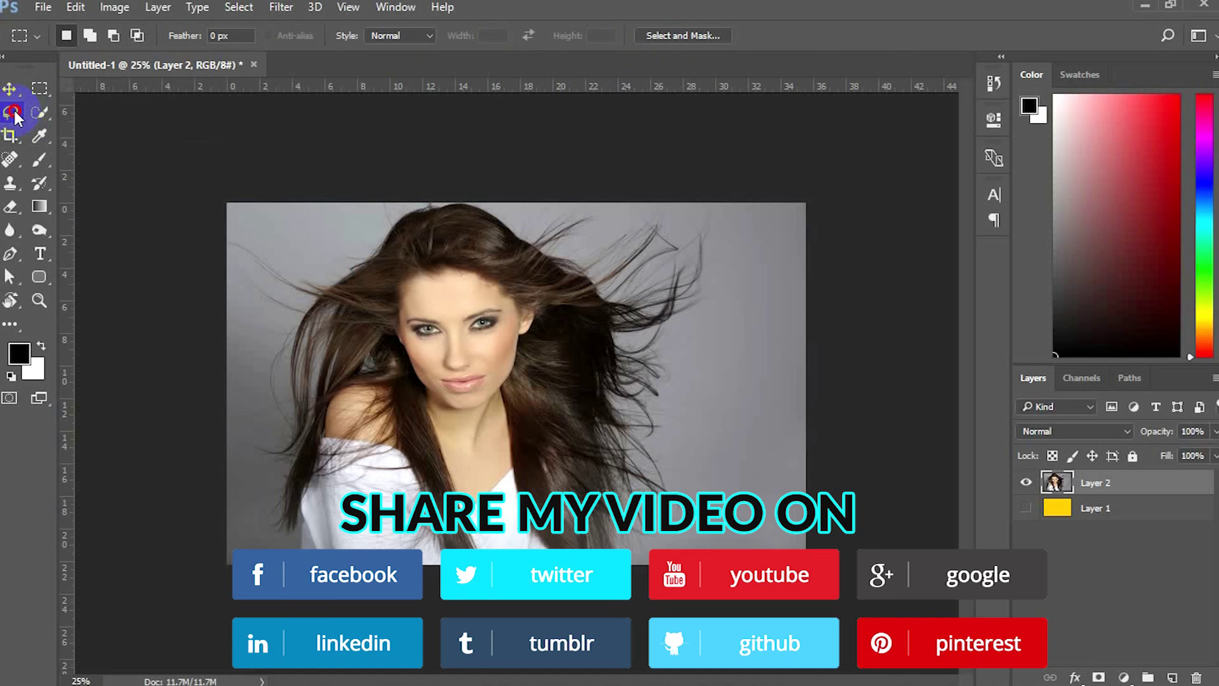
pyautogui.click(4, 115)
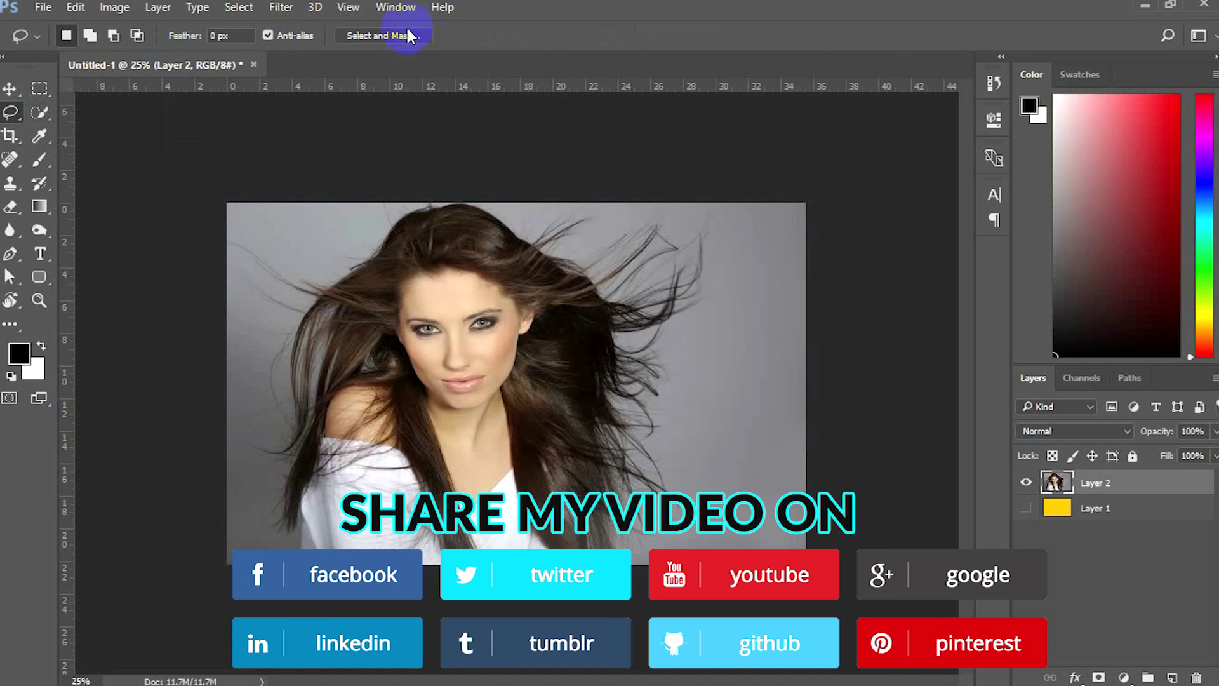
pyautogui.click(51, 110)
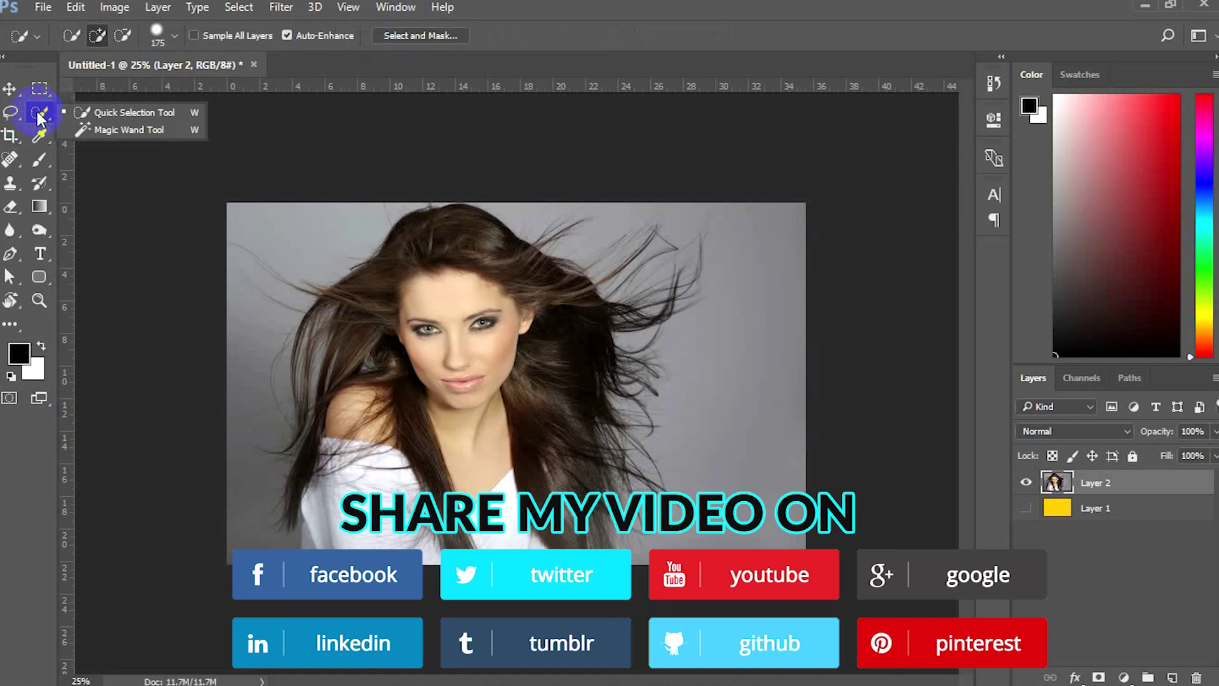
pyautogui.click(41, 113)
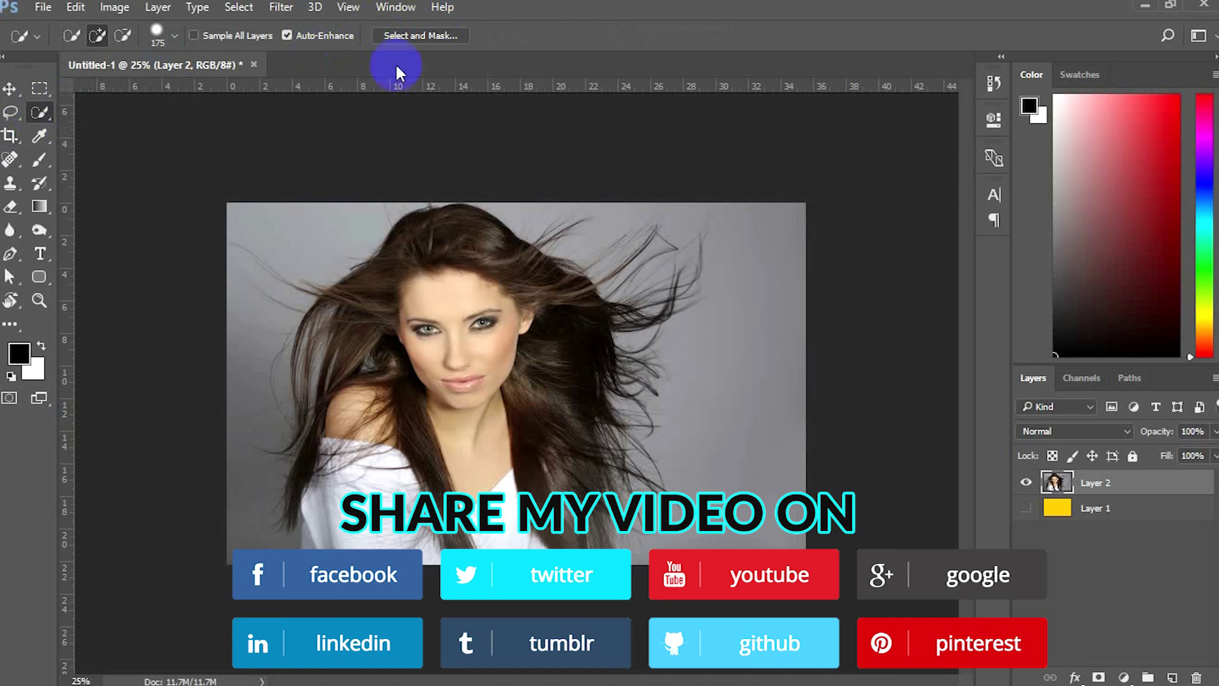
# - Draw a closed white shape over the woman's face with the Pen tool in Shape mode
pyautogui.click(9, 254)
pyautogui.click(52, 259)
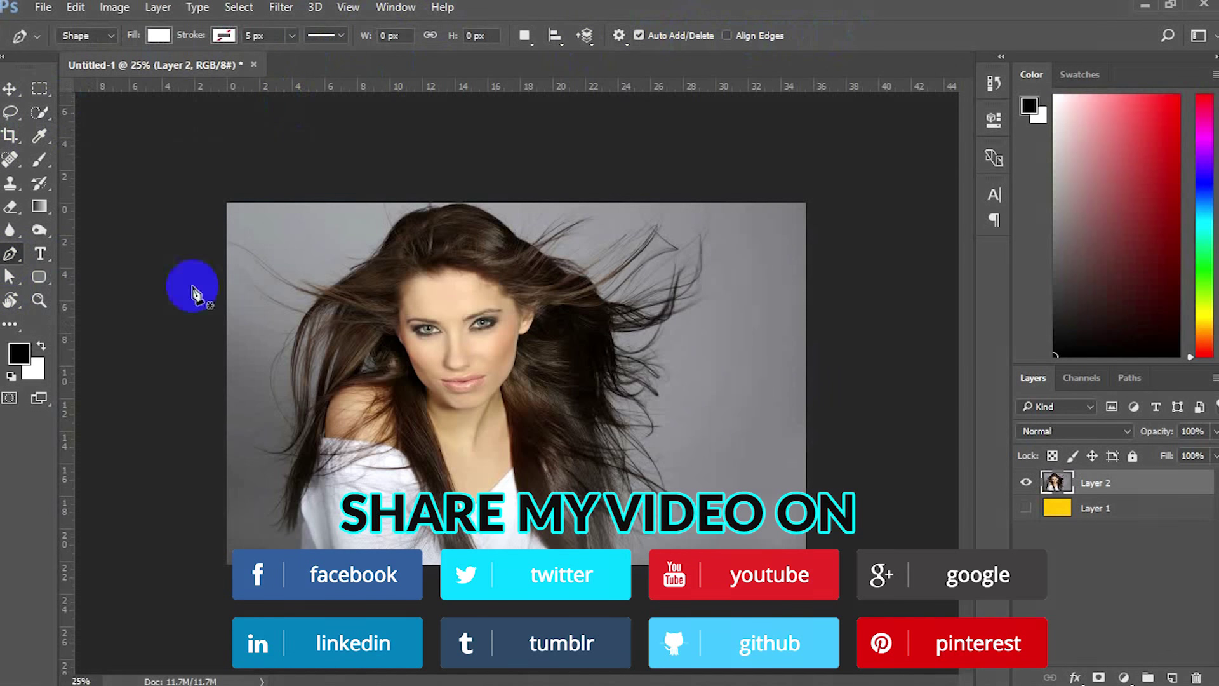
pyautogui.click(366, 278)
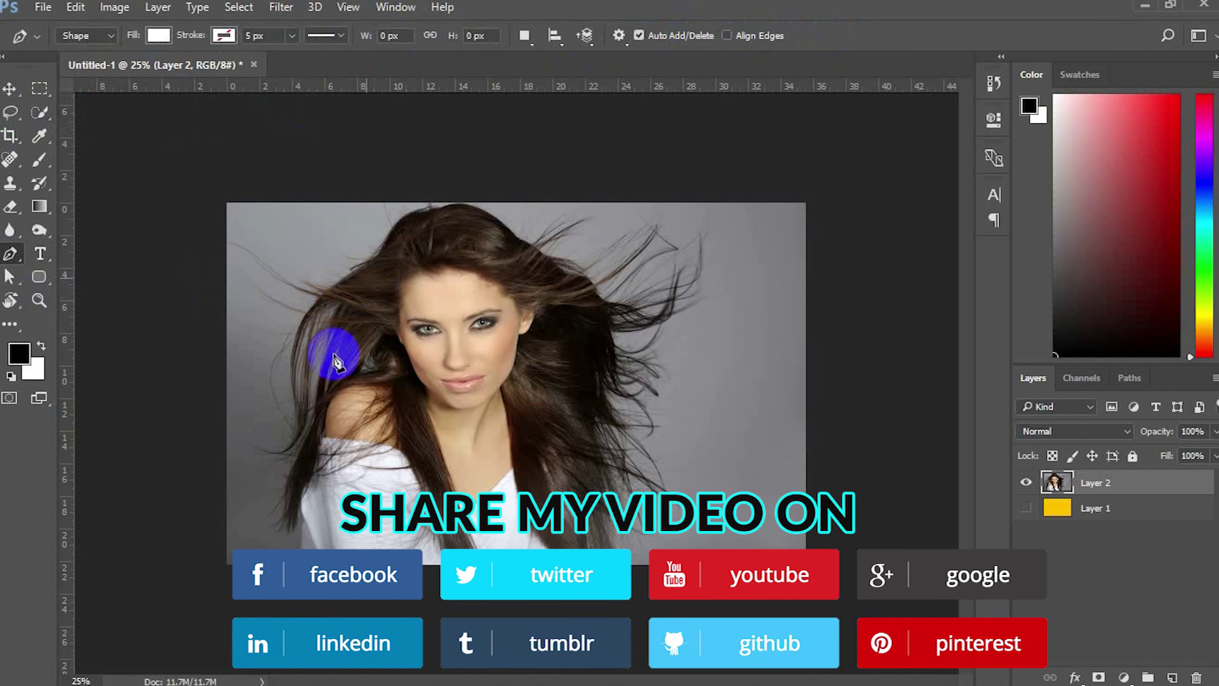
pyautogui.click(333, 378)
pyautogui.click(490, 413)
pyautogui.click(366, 278)
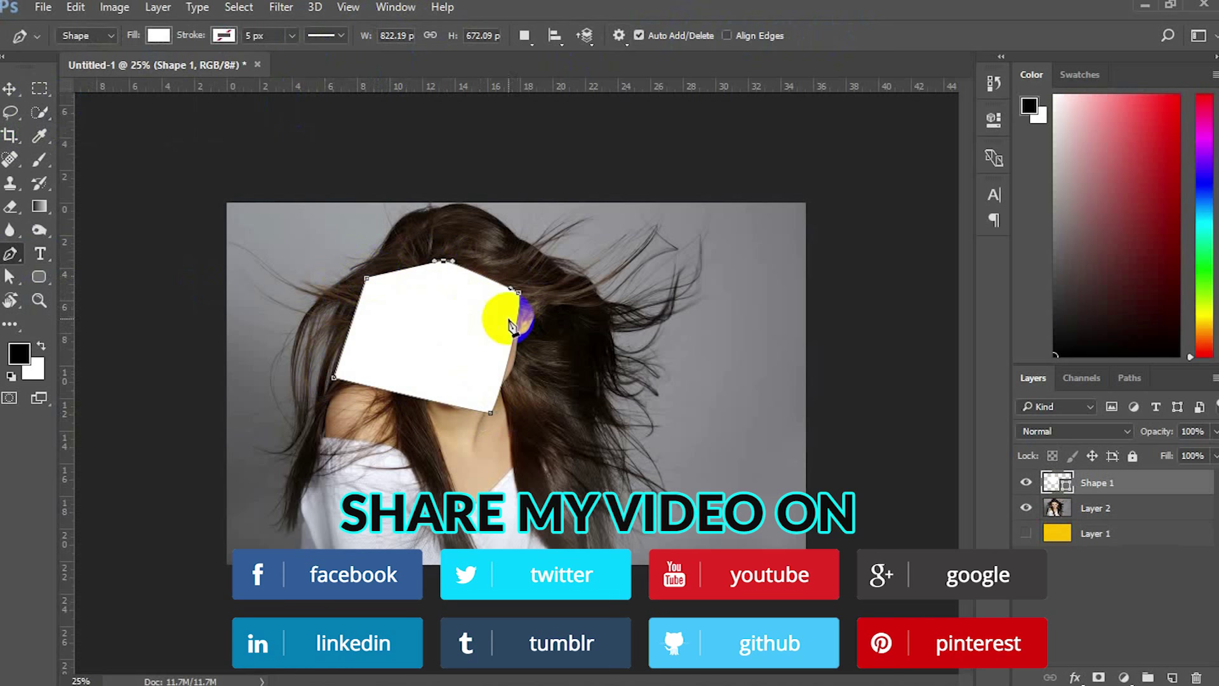
# - Undo all the Pen tool points until the white shape over the face is gone
pyautogui.hotkey('ctrl', 'z')
pyautogui.hotkey('ctrl', 'z')
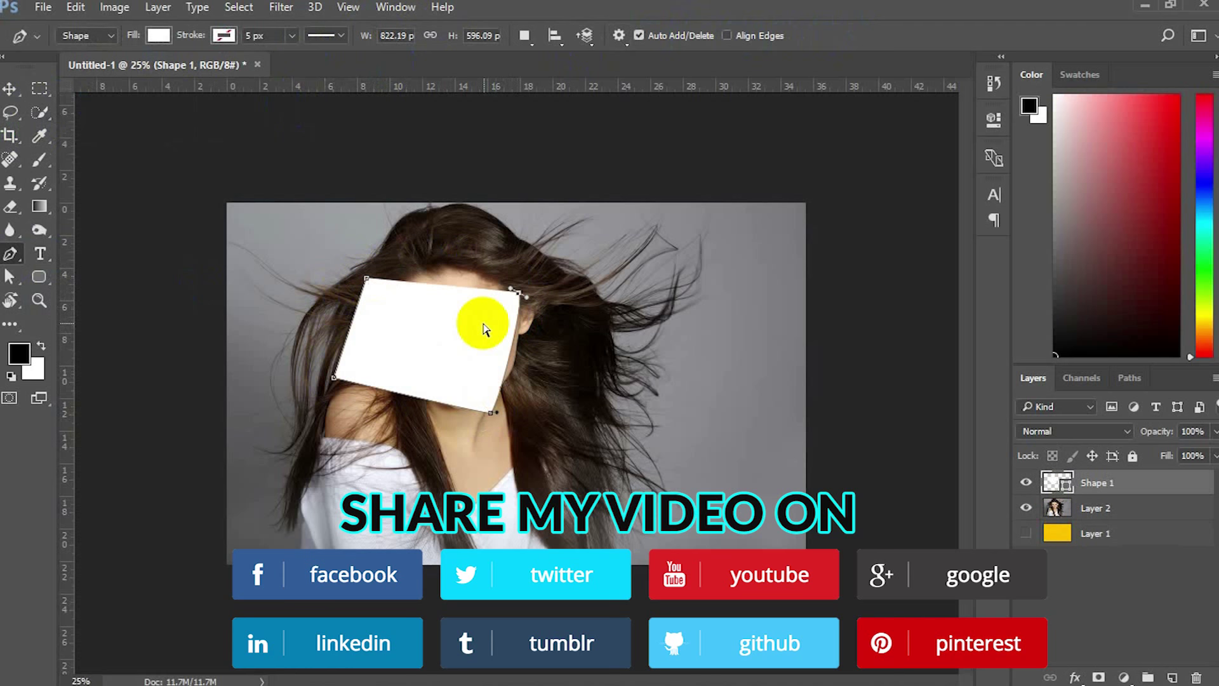
pyautogui.hotkey('ctrl', 'alt', 'z')
pyautogui.hotkey('ctrl', 'alt', 'z')
pyautogui.hotkey('ctrl', 'alt', 'z')
pyautogui.hotkey('ctrl', 'alt', 'z')
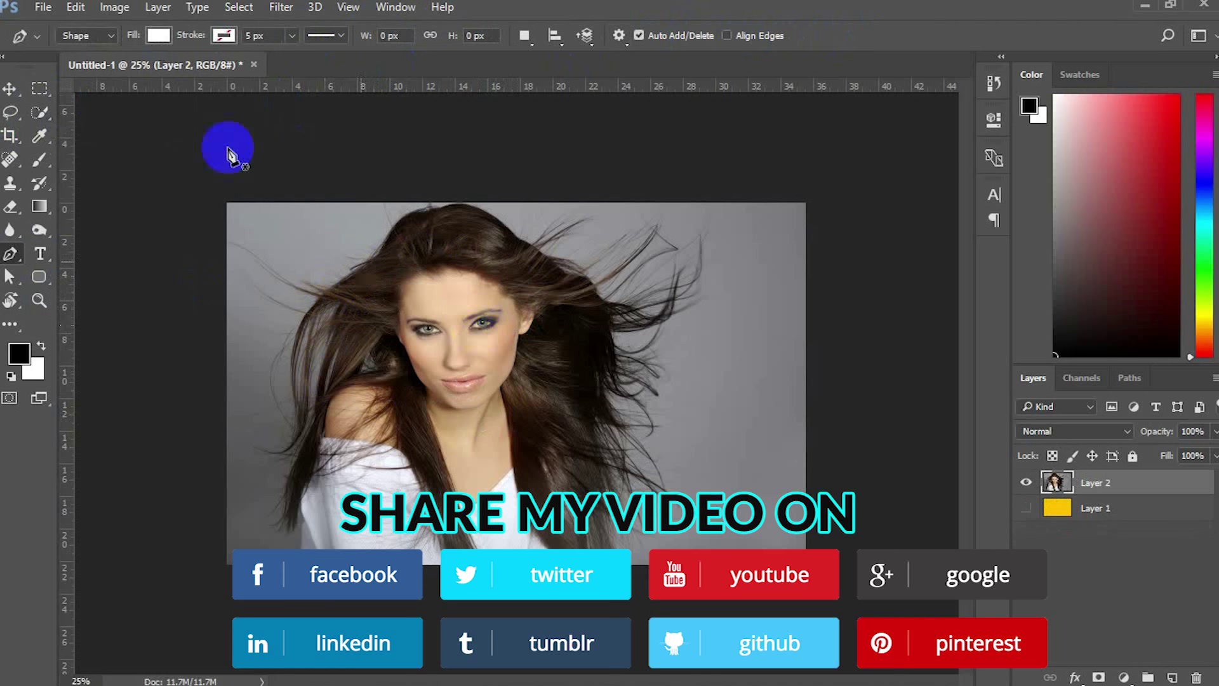
# - Set the Pen tool to Path mode, draw a closed path around the face and shoulder, and convert it to a selection
pyautogui.click(87, 42)
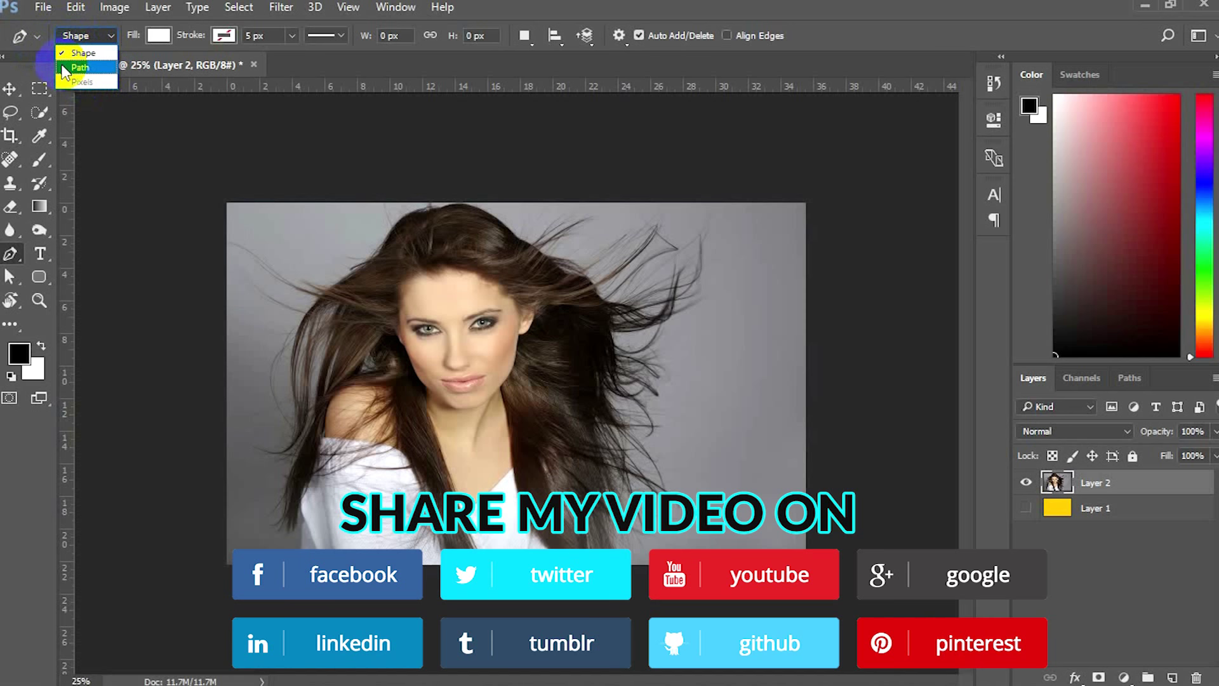
pyautogui.click(72, 67)
pyautogui.click(345, 319)
pyautogui.moveTo(324, 425); pyautogui.dragTo(368, 440)
pyautogui.moveTo(579, 480); pyautogui.dragTo(579, 463)
pyautogui.moveTo(552, 363); pyautogui.dragTo(521, 336)
pyautogui.click(466, 292)
pyautogui.click(344, 319)
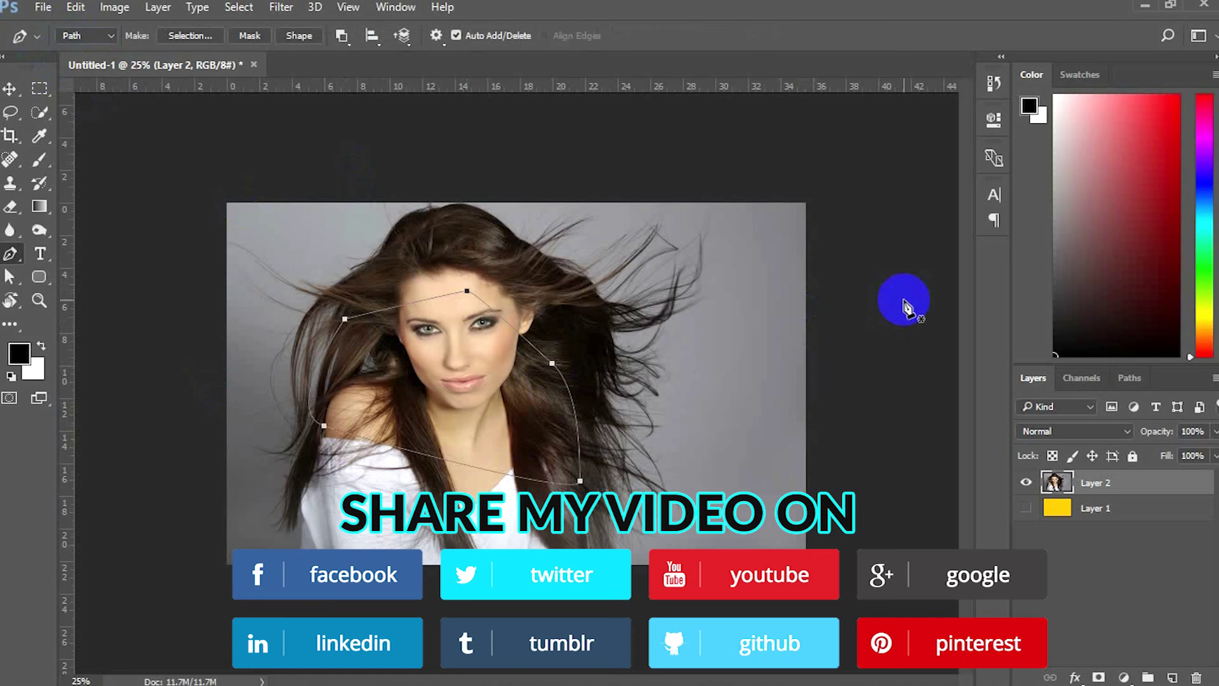
pyautogui.hotkey('ctrl', 'Return')
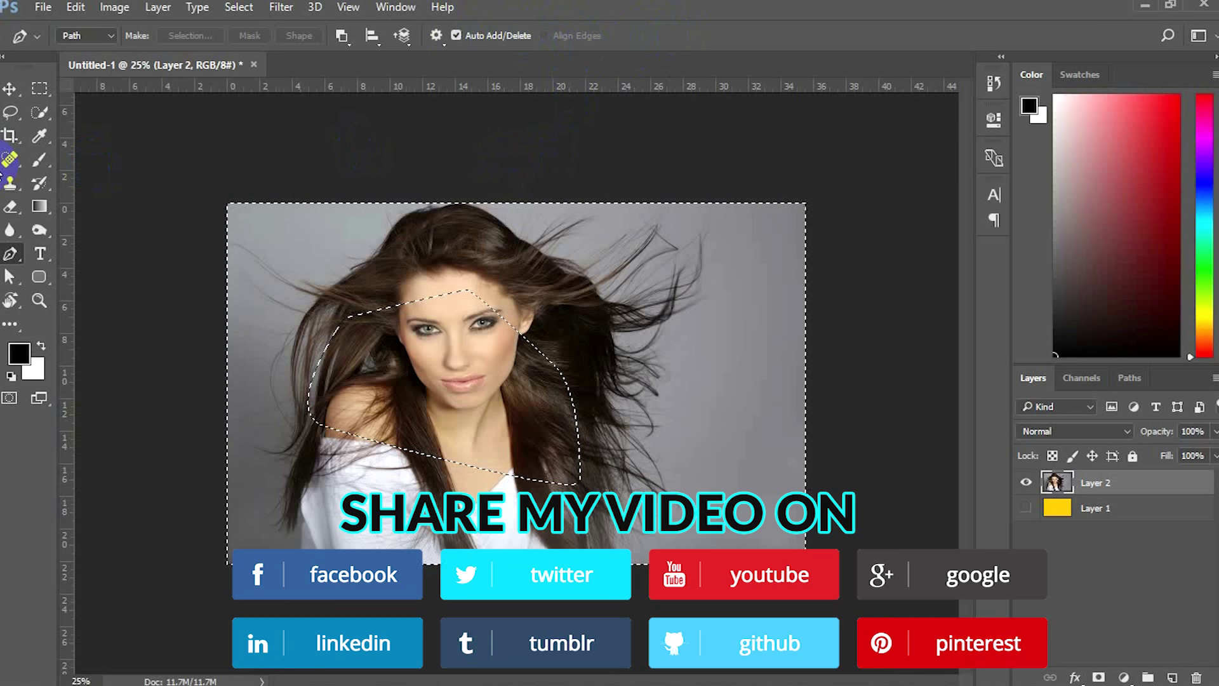
# - Switch to the Rectangular Marquee tool and clear the selection made from the path
pyautogui.click(39, 92)
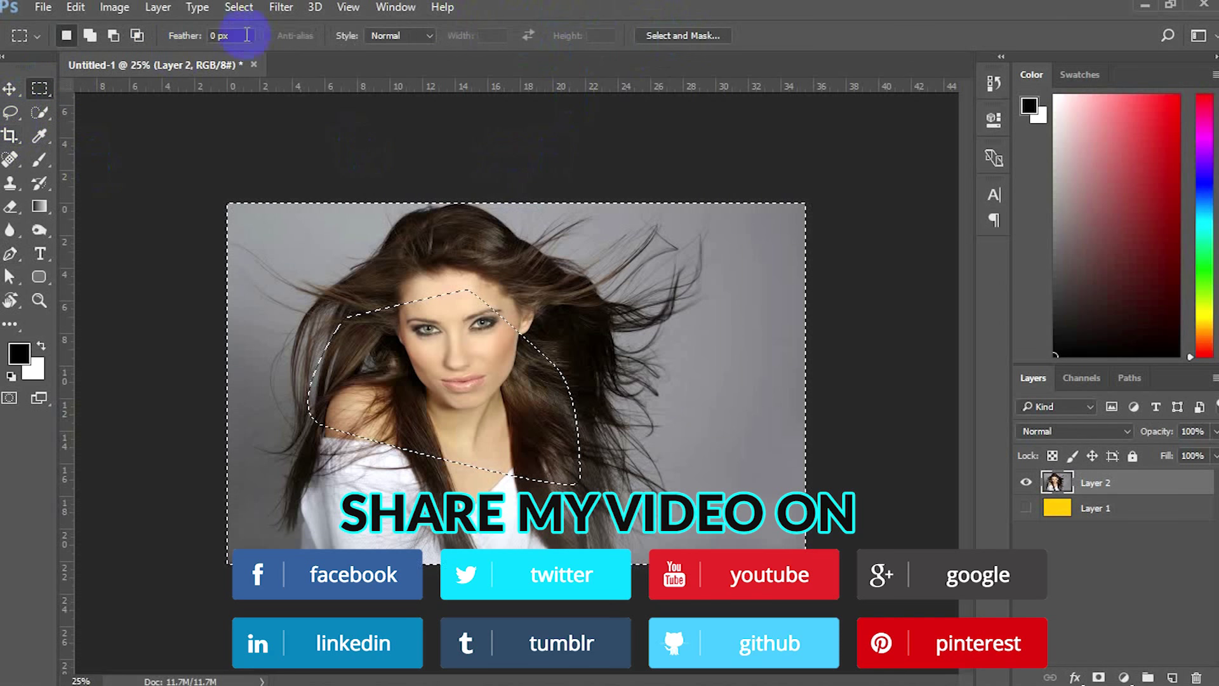
pyautogui.click(239, 7)
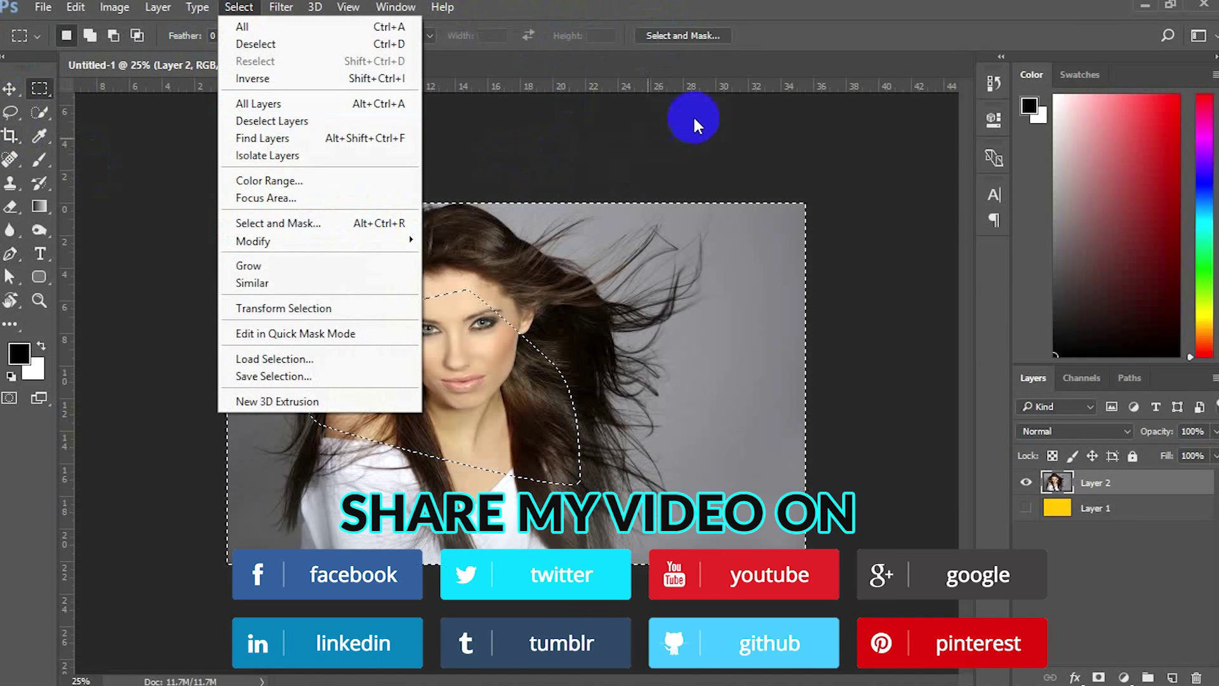
pyautogui.click(764, 25)
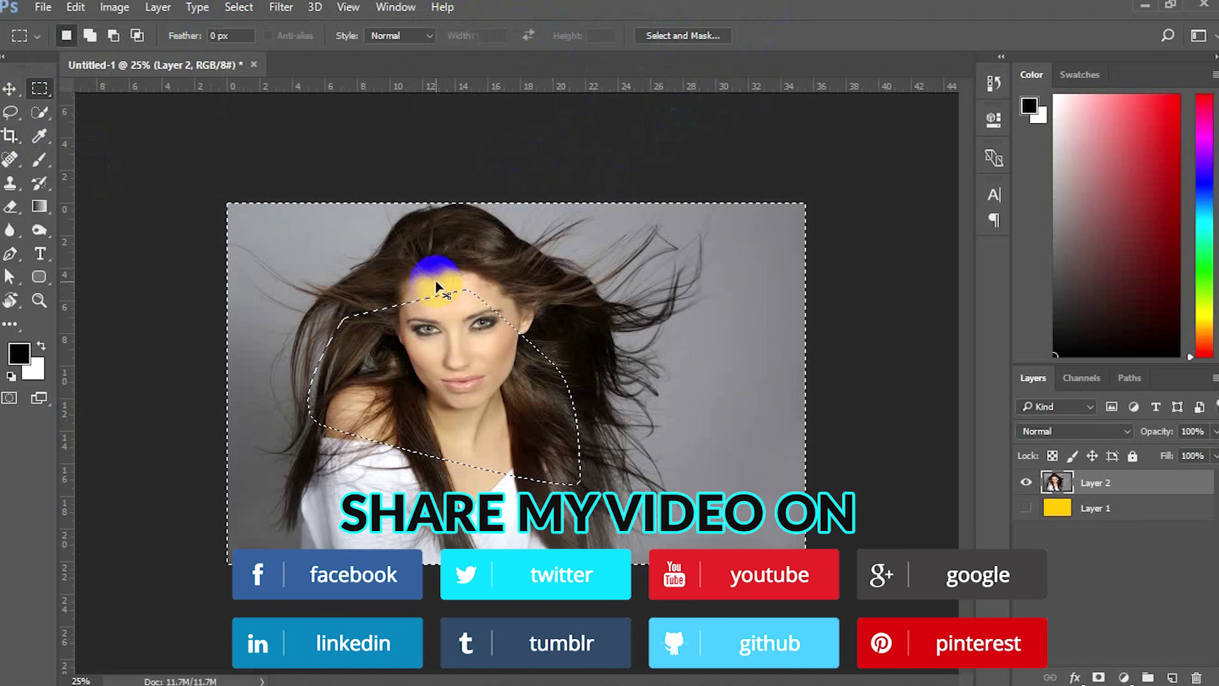
pyautogui.click(416, 290)
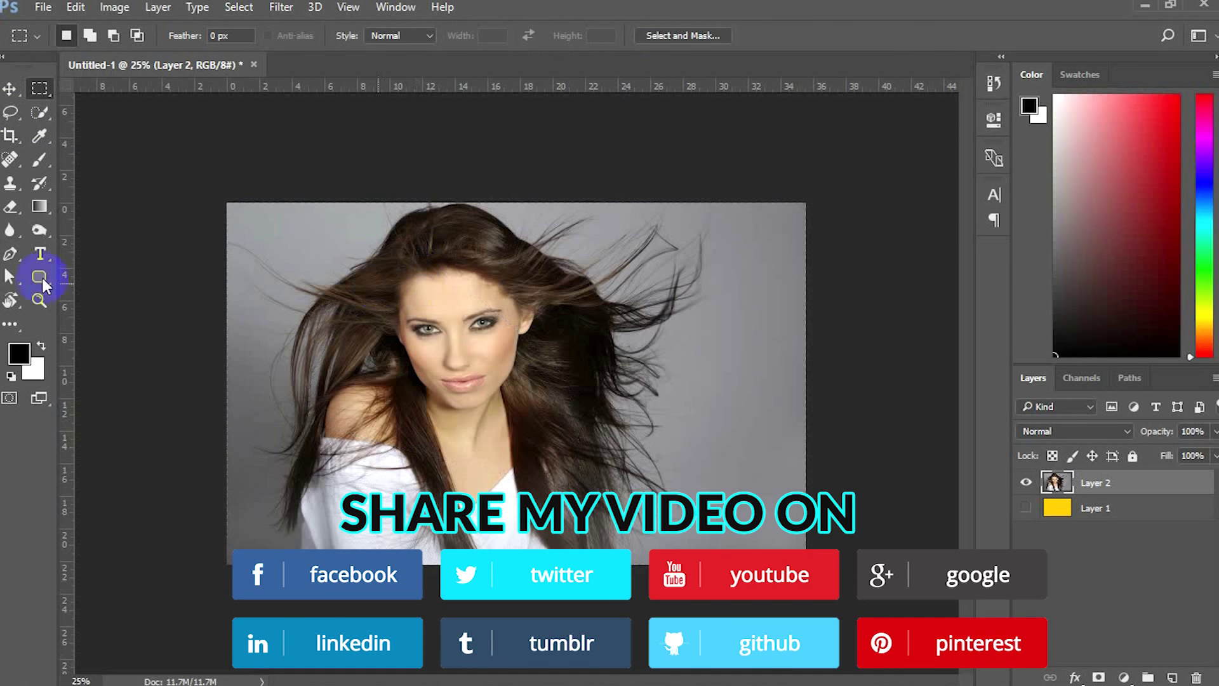
pyautogui.rightClick(40, 91)
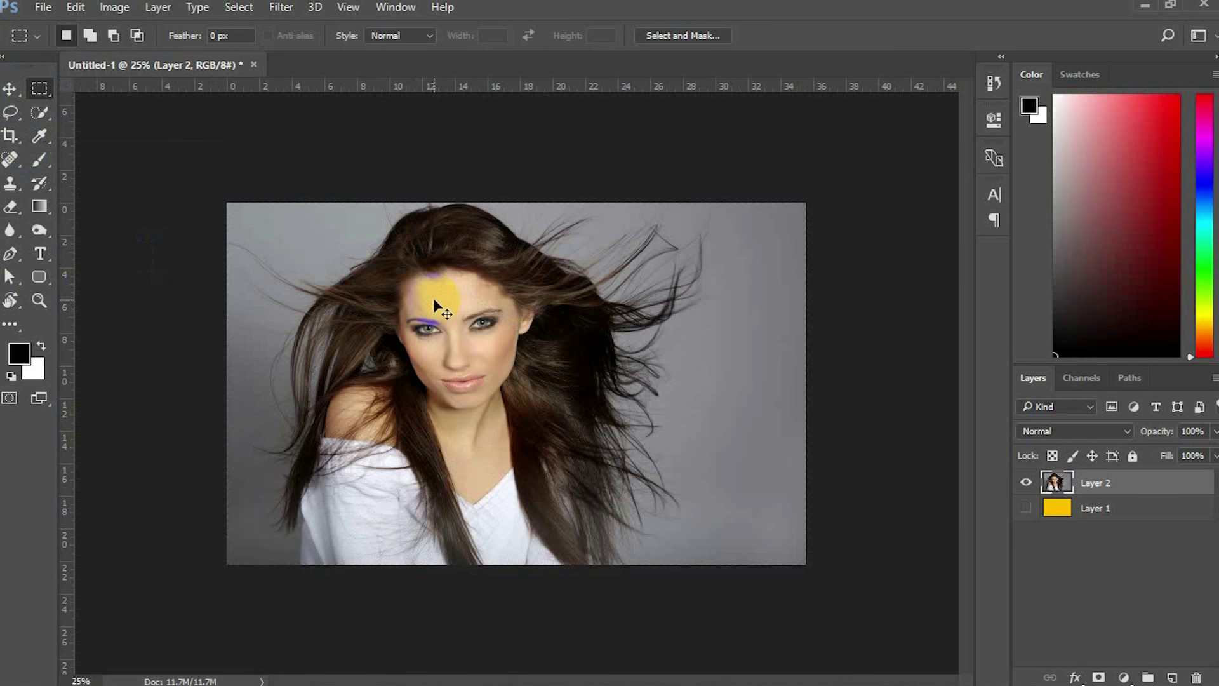
# - Set up the Quick Selection tool in New Selection mode with a brush size of 125
pyautogui.hotkey('ctrl', '+')
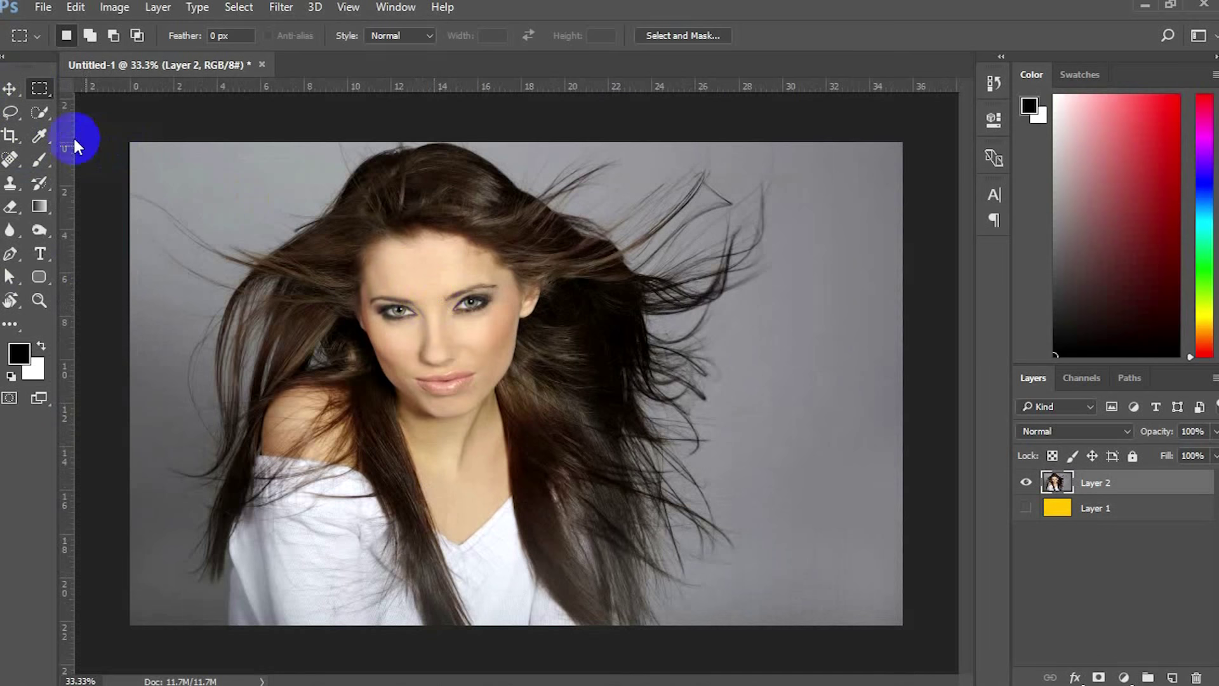
pyautogui.click(36, 113)
pyautogui.click(102, 127)
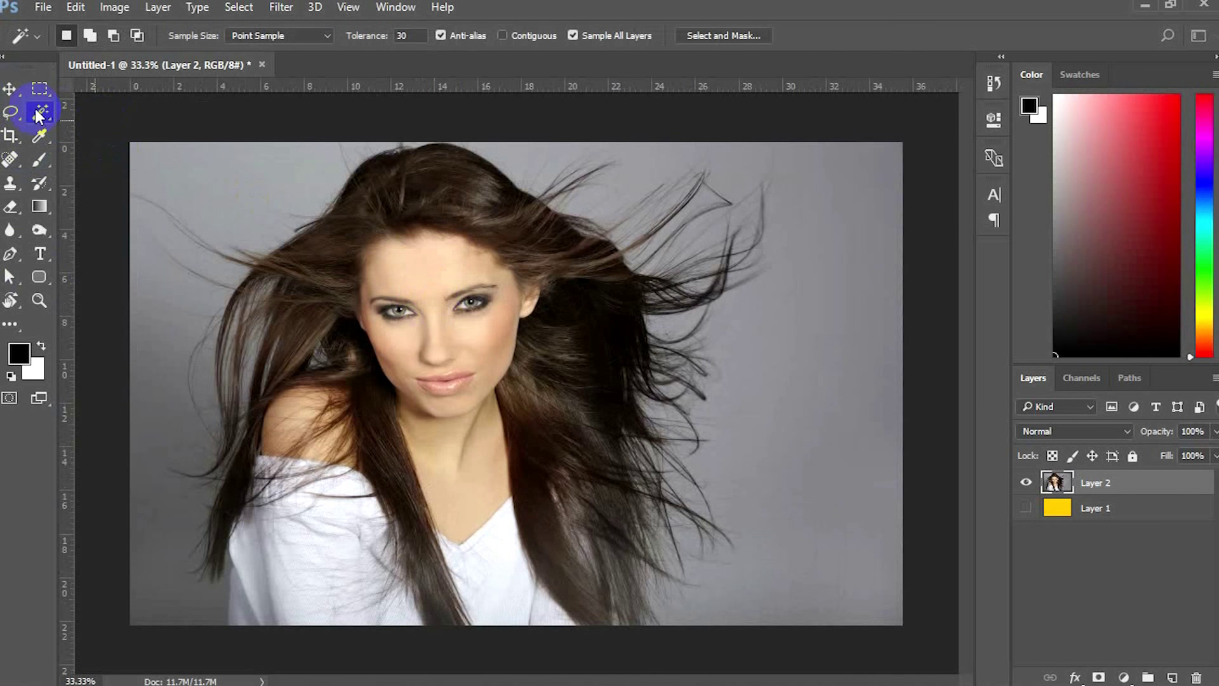
pyautogui.click(36, 113)
pyautogui.click(130, 112)
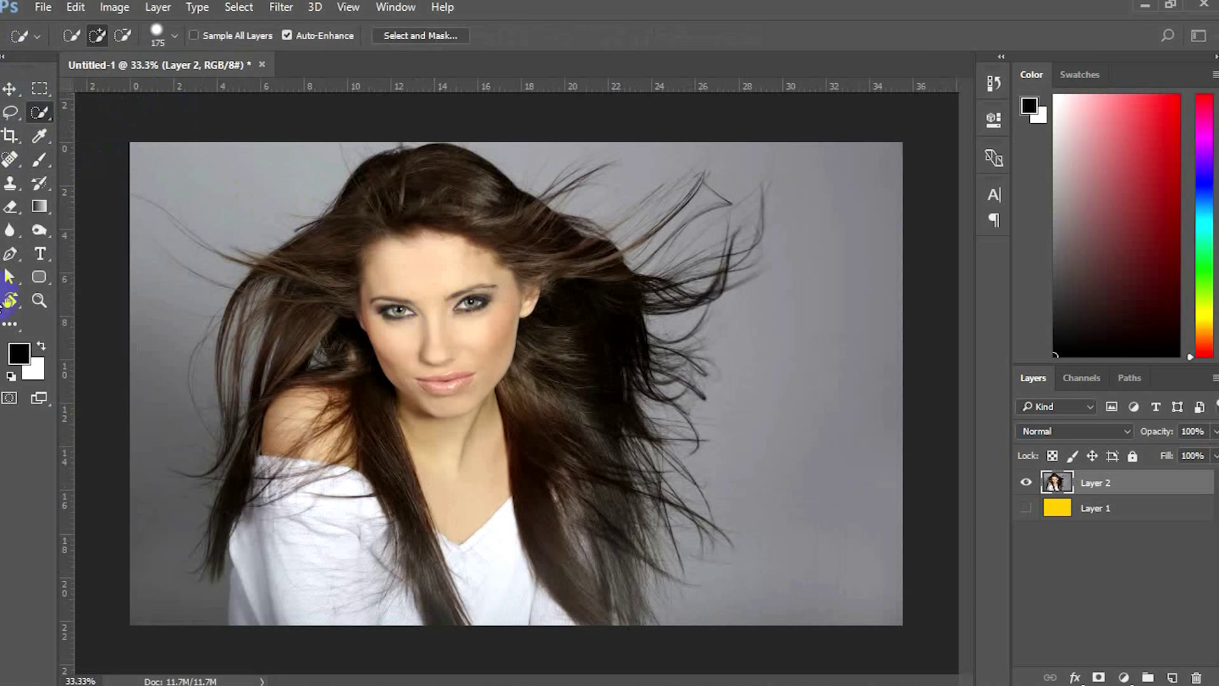
pyautogui.click(41, 112)
pyautogui.click(85, 107)
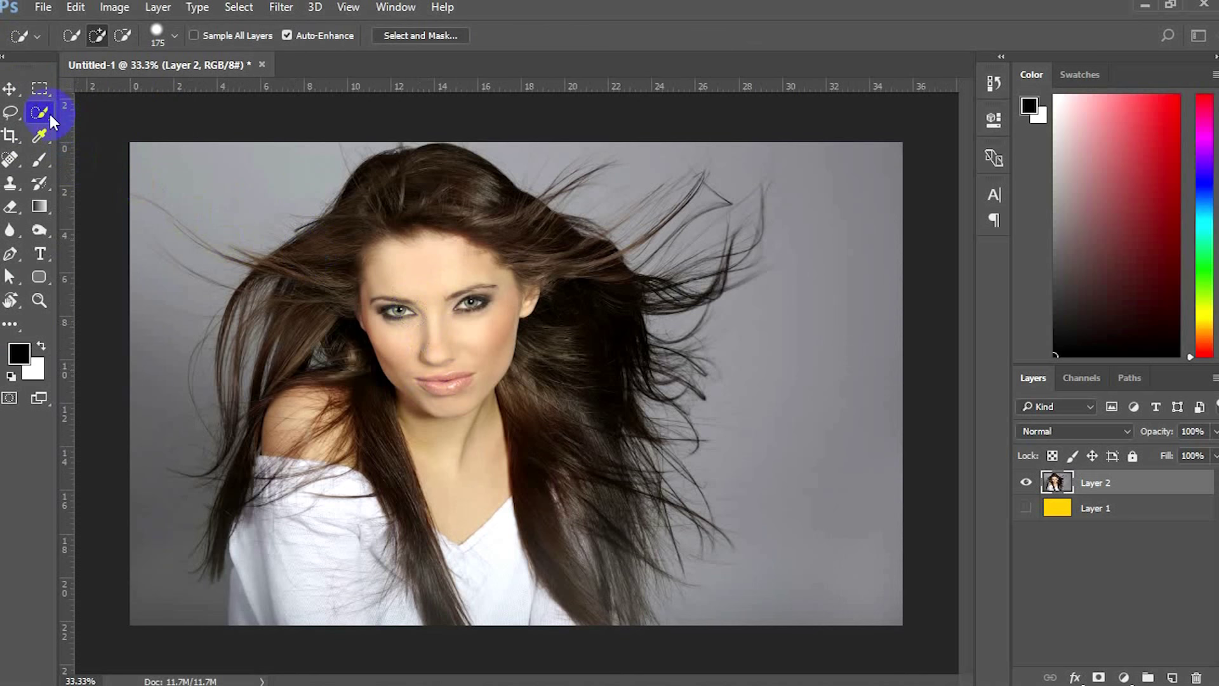
pyautogui.click(72, 35)
pyautogui.press('[')
pyautogui.press('[')
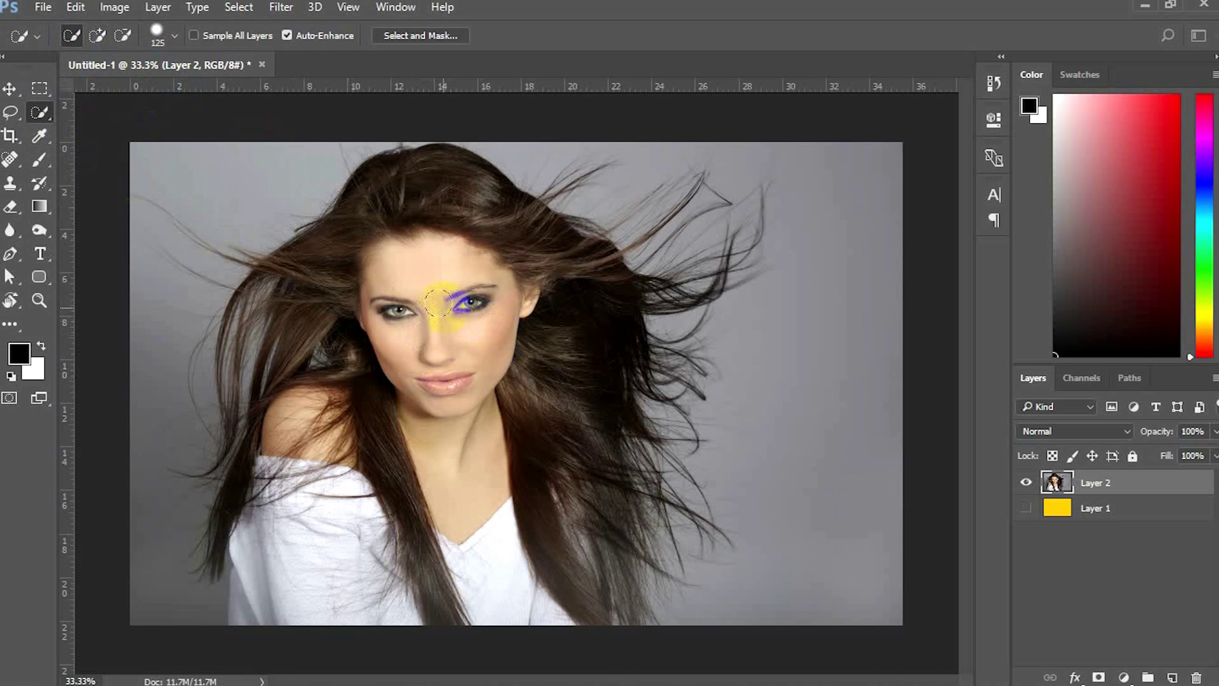
# - Select the woman's hair, face and white top on Layer 2 with the Quick Selection tool
pyautogui.click(423, 182)
pyautogui.moveTo(425, 232)
pyautogui.mouseDown()
pyautogui.moveTo(451, 523)
pyautogui.moveTo(422, 571)
pyautogui.moveTo(353, 599)
pyautogui.moveTo(375, 383)
pyautogui.moveTo(299, 354)
pyautogui.moveTo(231, 558)
pyautogui.moveTo(242, 603)
pyautogui.mouseUp()
pyautogui.moveTo(445, 527)
pyautogui.mouseDown()
pyautogui.moveTo(487, 393)
pyautogui.moveTo(463, 328)
pyautogui.moveTo(603, 304)
pyautogui.moveTo(493, 289)
pyautogui.moveTo(492, 212)
pyautogui.moveTo(565, 226)
pyautogui.moveTo(527, 254)
pyautogui.moveTo(579, 402)
pyautogui.moveTo(552, 450)
pyautogui.moveTo(557, 572)
pyautogui.moveTo(571, 526)
pyautogui.mouseUp()
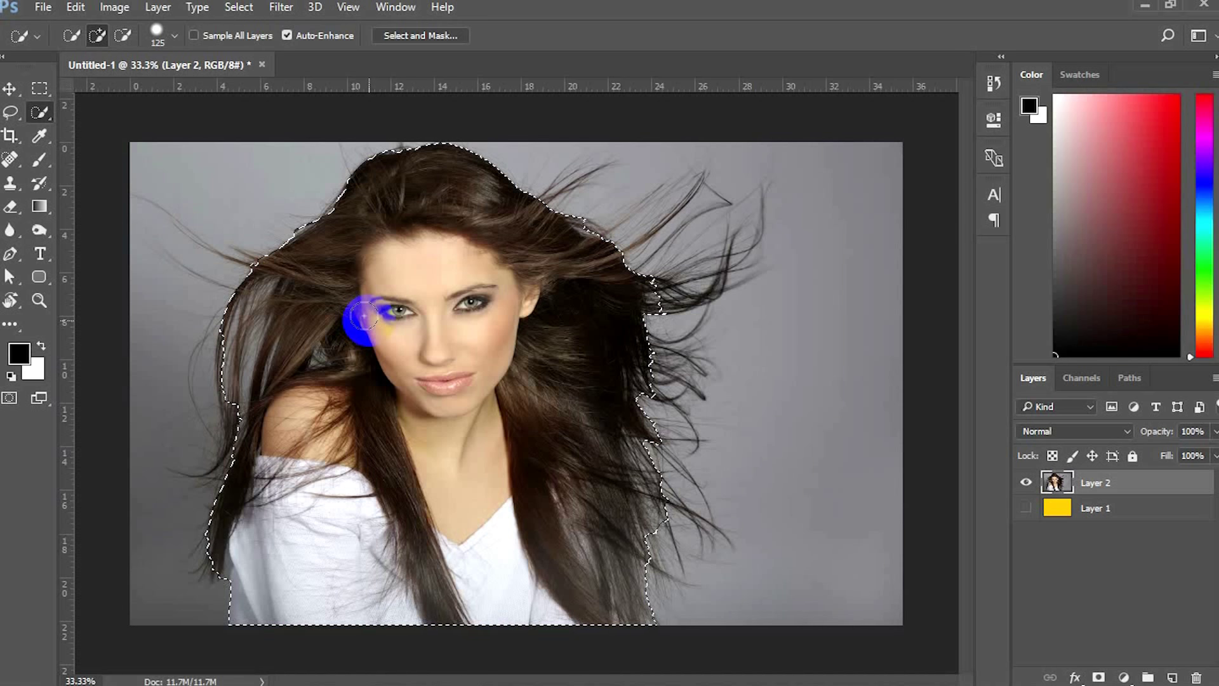
pyautogui.moveTo(362, 315)
pyautogui.mouseDown()
pyautogui.moveTo(236, 288)
pyautogui.moveTo(277, 283)
pyautogui.moveTo(302, 370)
pyautogui.moveTo(269, 340)
pyautogui.moveTo(246, 284)
pyautogui.moveTo(194, 396)
pyautogui.moveTo(259, 354)
pyautogui.moveTo(233, 325)
pyautogui.moveTo(250, 325)
pyautogui.moveTo(250, 339)
pyautogui.moveTo(287, 308)
pyautogui.moveTo(563, 362)
pyautogui.mouseUp()
pyautogui.moveTo(621, 556); pyautogui.dragTo(65, 115)
# - Subtract the loose outer hair on the image's left side from the selection with the Lasso tool
pyautogui.click(11, 113)
pyautogui.click(11, 116)
pyautogui.click(11, 116)
pyautogui.click(90, 36)
pyautogui.click(114, 37)
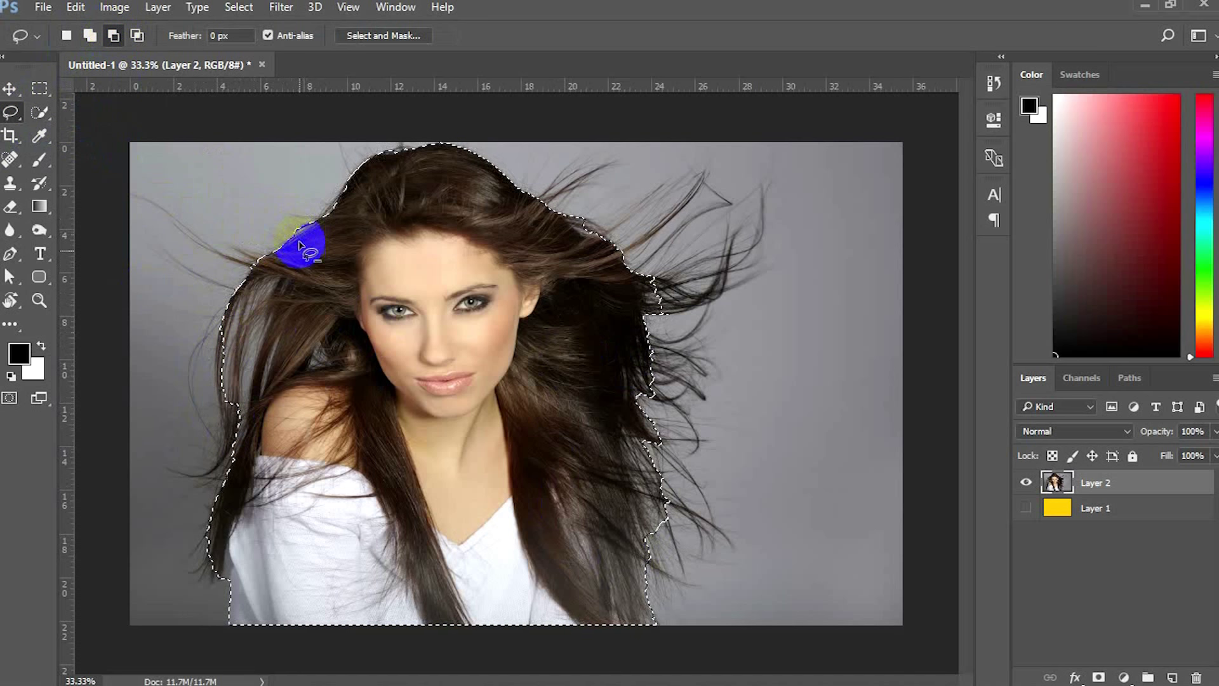
pyautogui.moveTo(290, 228)
pyautogui.mouseDown()
pyautogui.moveTo(289, 347)
pyautogui.moveTo(224, 502)
pyautogui.mouseUp()
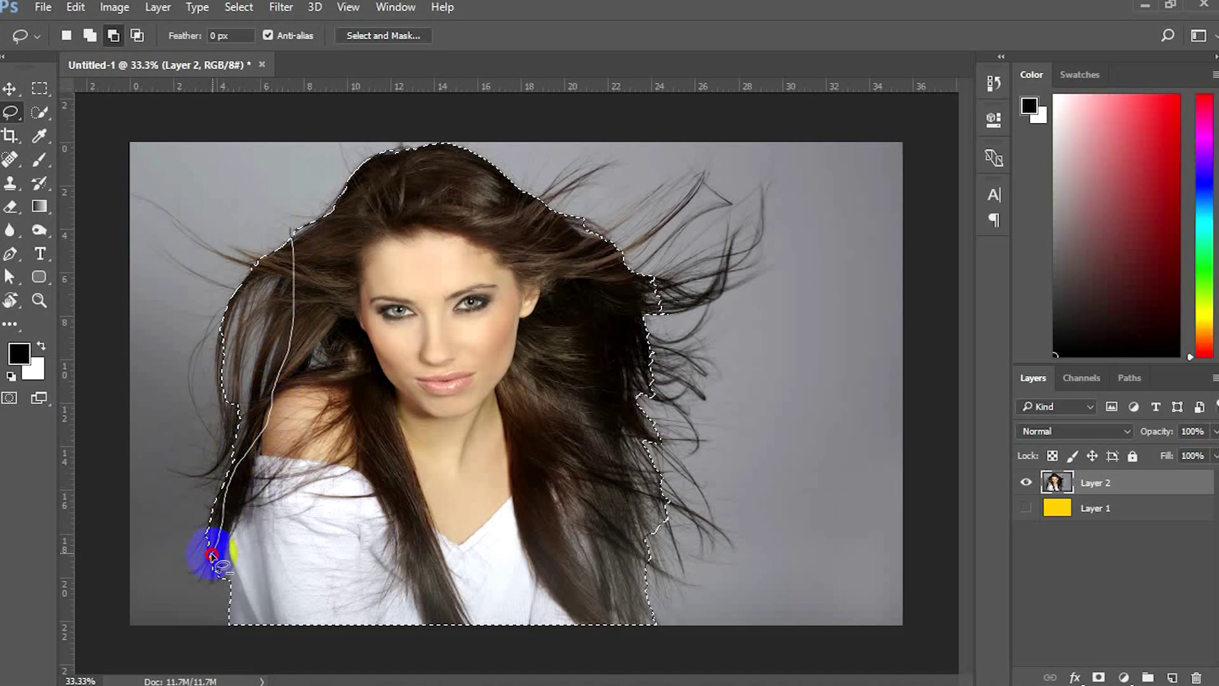
pyautogui.moveTo(177, 550)
pyautogui.mouseDown()
pyautogui.moveTo(193, 311)
pyautogui.moveTo(309, 219)
pyautogui.moveTo(299, 240)
pyautogui.moveTo(313, 240)
pyautogui.mouseUp()
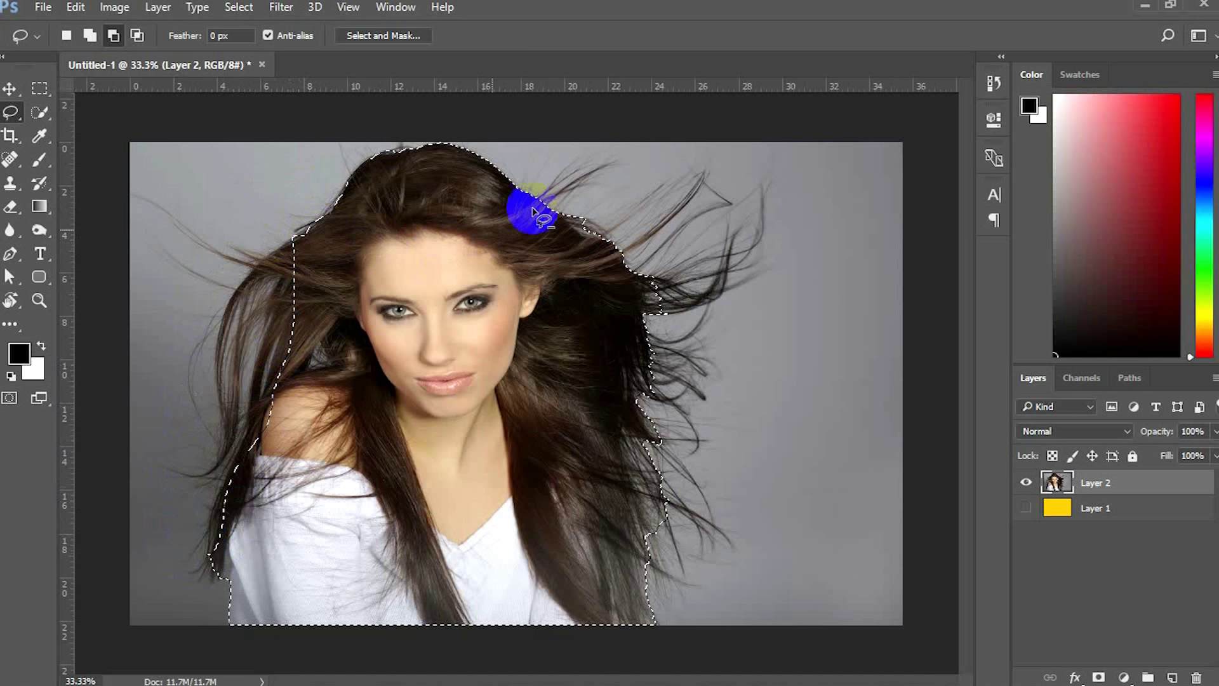
# - Subtract the loose outer hair on the image's right side, from the crown down to the bottom edge, from the selection
pyautogui.moveTo(538, 189); pyautogui.dragTo(549, 220)
pyautogui.moveTo(601, 256)
pyautogui.mouseDown()
pyautogui.moveTo(597, 198)
pyautogui.moveTo(541, 203)
pyautogui.mouseUp()
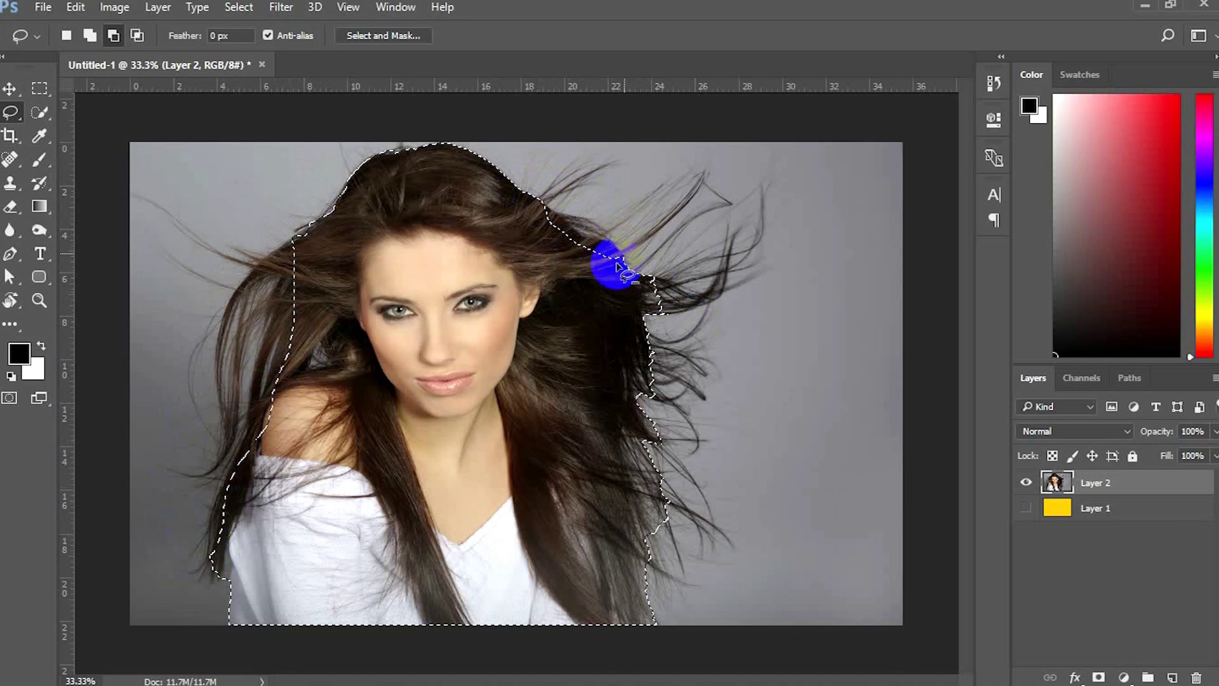
pyautogui.moveTo(630, 252)
pyautogui.mouseDown()
pyautogui.moveTo(638, 368)
pyautogui.moveTo(615, 538)
pyautogui.moveTo(647, 630)
pyautogui.moveTo(693, 614)
pyautogui.moveTo(704, 512)
pyautogui.moveTo(749, 377)
pyautogui.moveTo(718, 231)
pyautogui.moveTo(629, 213)
pyautogui.mouseUp()
pyautogui.moveTo(644, 278); pyautogui.dragTo(699, 286)
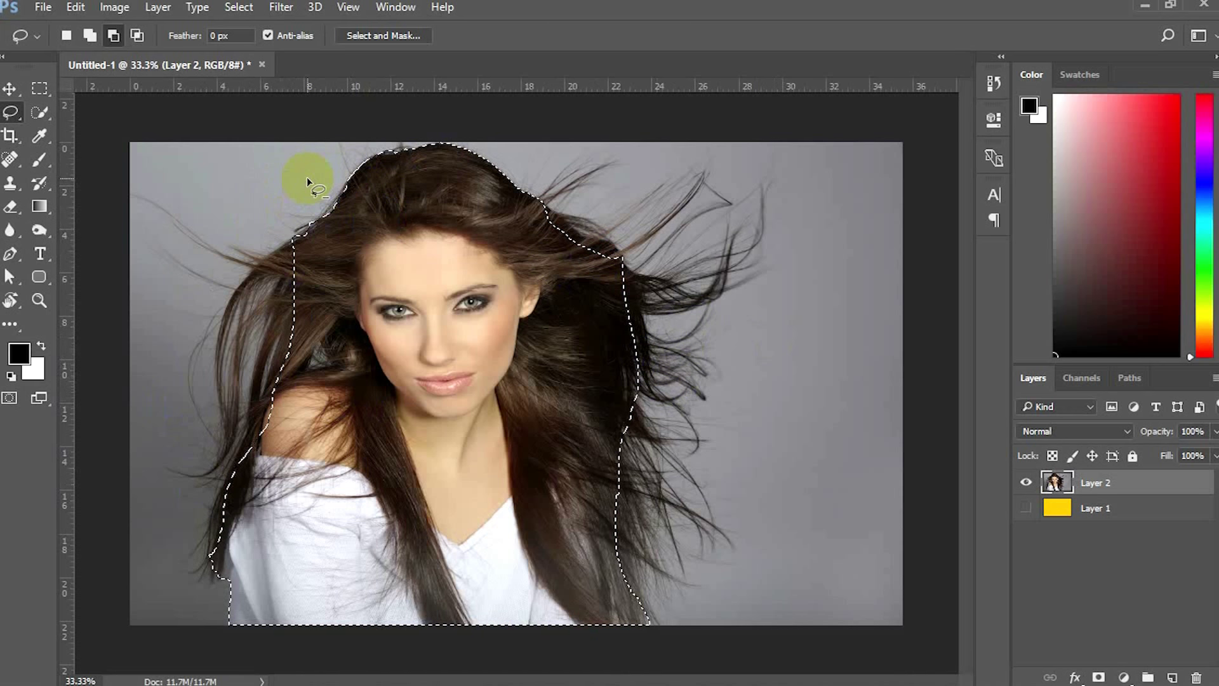
pyautogui.moveTo(300, 367)
pyautogui.mouseDown()
pyautogui.moveTo(257, 448)
pyautogui.moveTo(225, 610)
pyautogui.mouseUp()
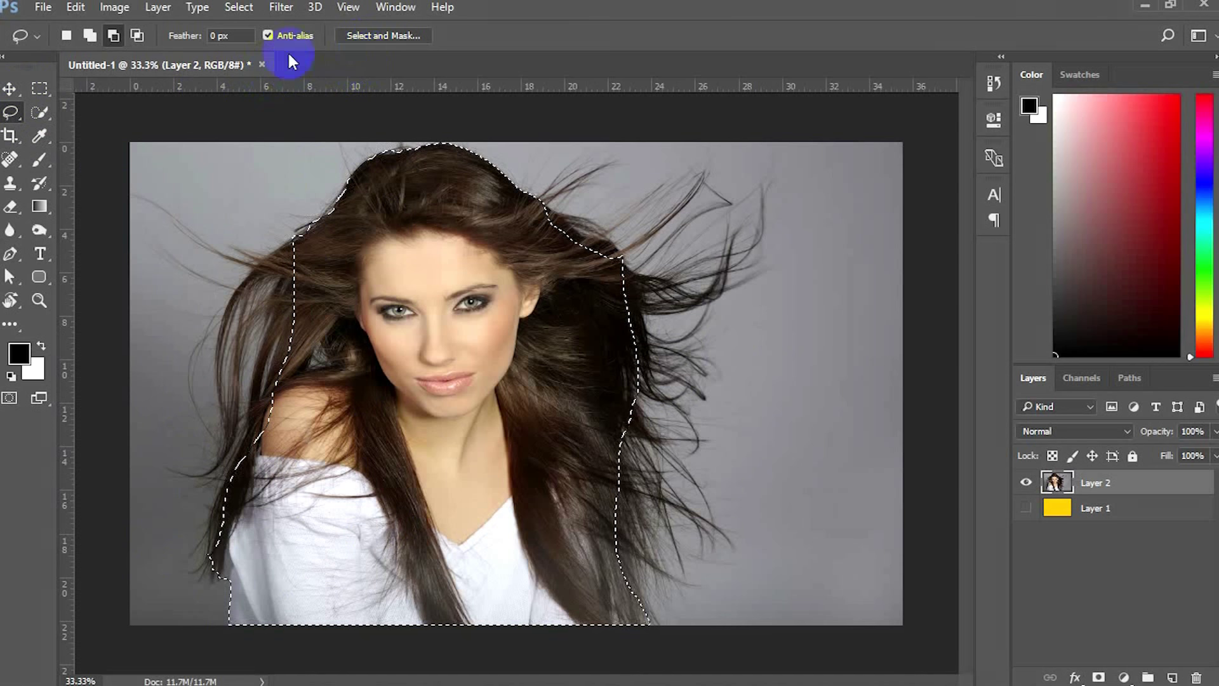
# - Open the selection in Select and Mask and collapse the Edge Detection, Global Refinements and Output Settings sections
pyautogui.click(383, 33)
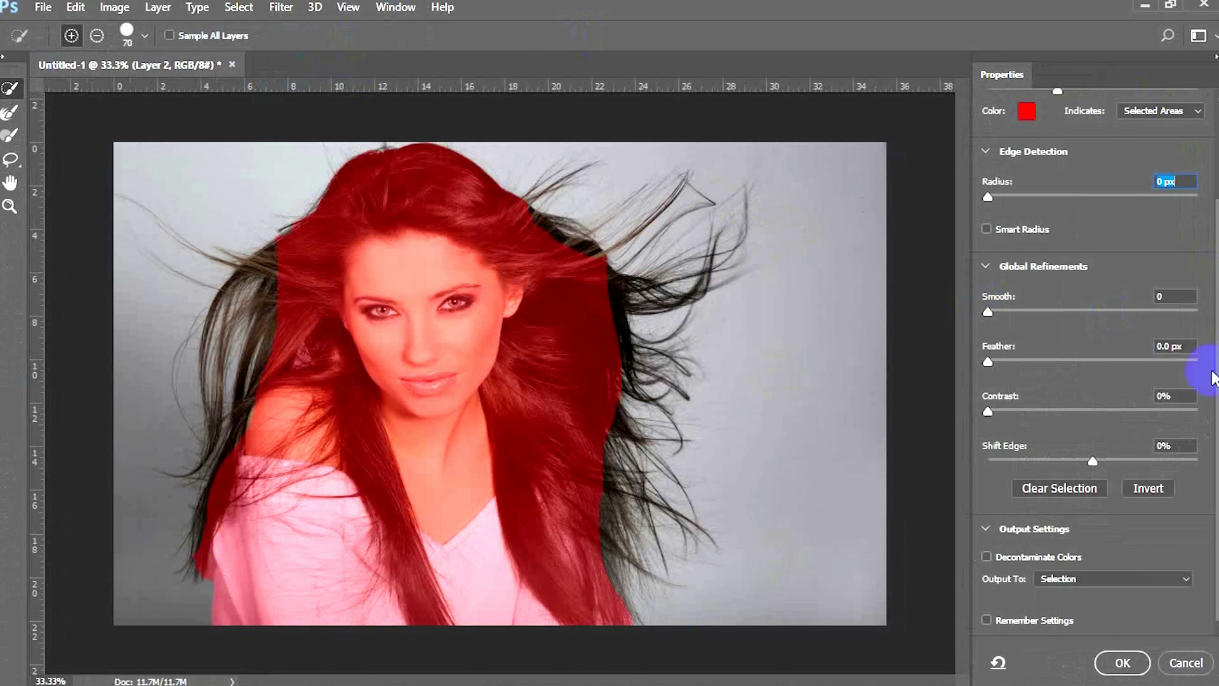
pyautogui.scroll(3, 991, 270)
pyautogui.click(986, 239)
pyautogui.click(986, 270)
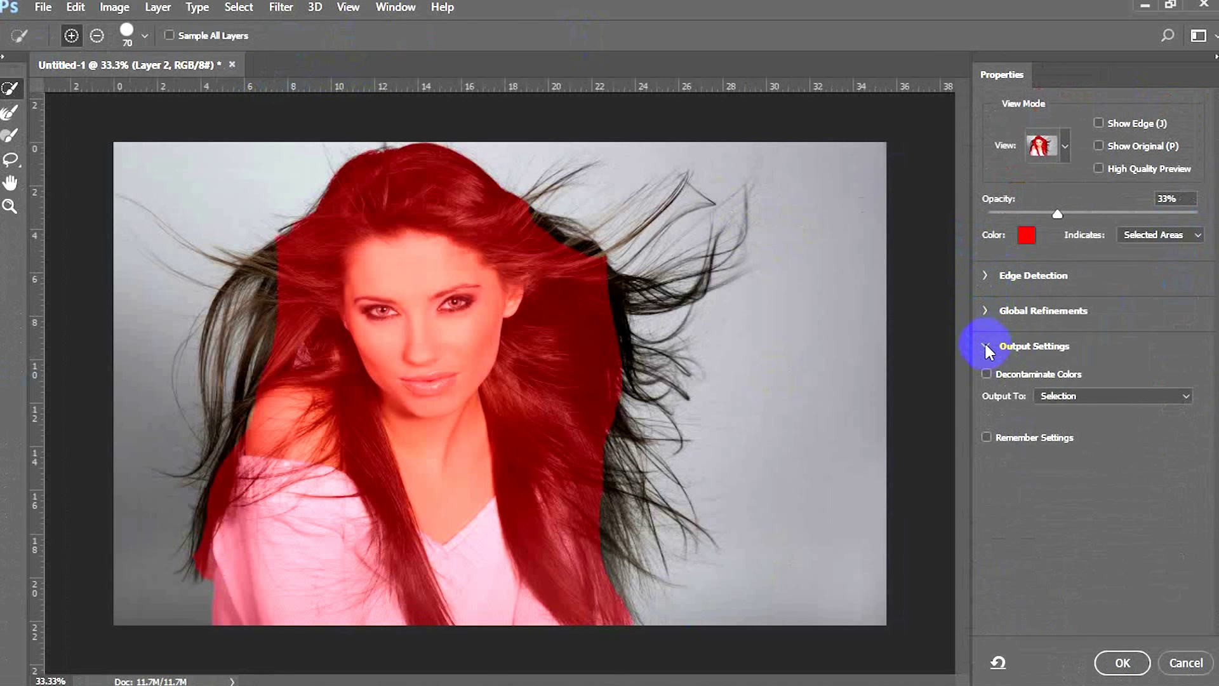
pyautogui.click(986, 346)
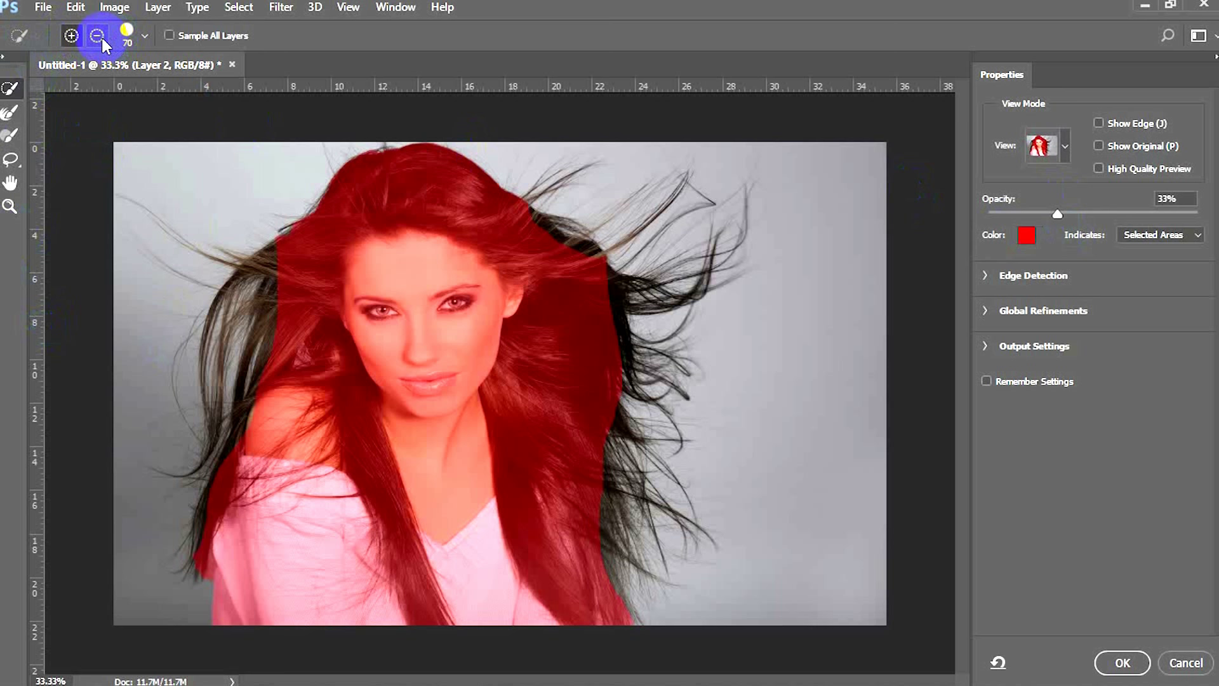
# - Examine the Quick Selection brush's size, hardness and spacing settings in Select and Mask
pyautogui.click(145, 38)
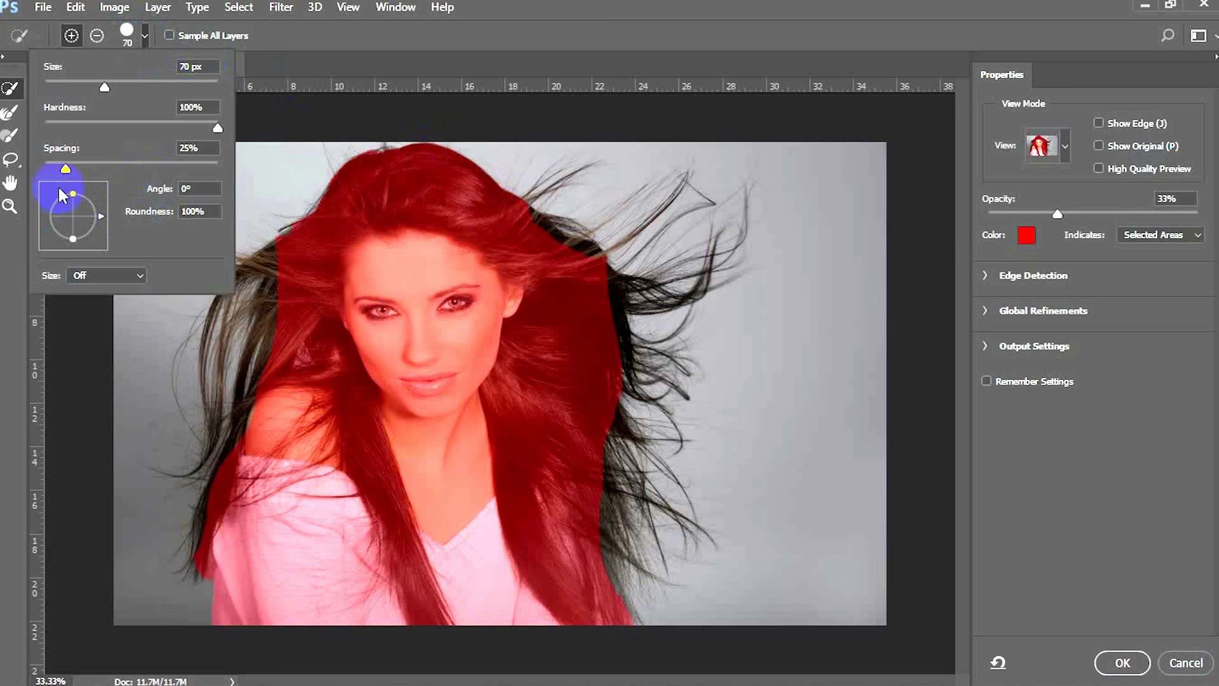
pyautogui.click(143, 36)
pyautogui.click(9, 88)
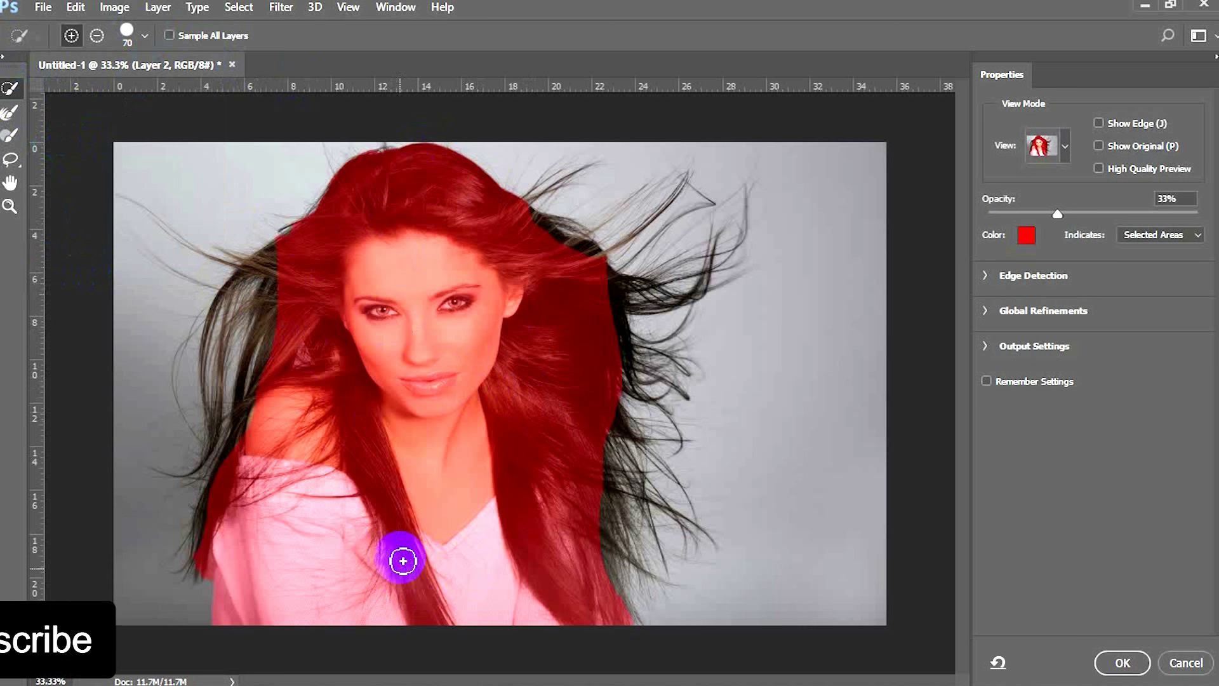
# - Add the hair at the crown's outer edge on the image's right side with Quick Selection and switch the brush to subtract mode
pyautogui.moveTo(333, 560)
pyautogui.mouseDown()
pyautogui.moveTo(384, 576)
pyautogui.moveTo(415, 533)
pyautogui.moveTo(435, 370)
pyautogui.moveTo(347, 337)
pyautogui.moveTo(299, 284)
pyautogui.mouseUp()
pyautogui.click(97, 37)
pyautogui.moveTo(332, 332)
pyautogui.mouseDown()
pyautogui.moveTo(620, 324)
pyautogui.moveTo(540, 233)
pyautogui.moveTo(136, 153)
pyautogui.moveTo(492, 299)
pyautogui.moveTo(532, 229)
pyautogui.moveTo(575, 257)
pyautogui.moveTo(579, 278)
pyautogui.mouseUp()
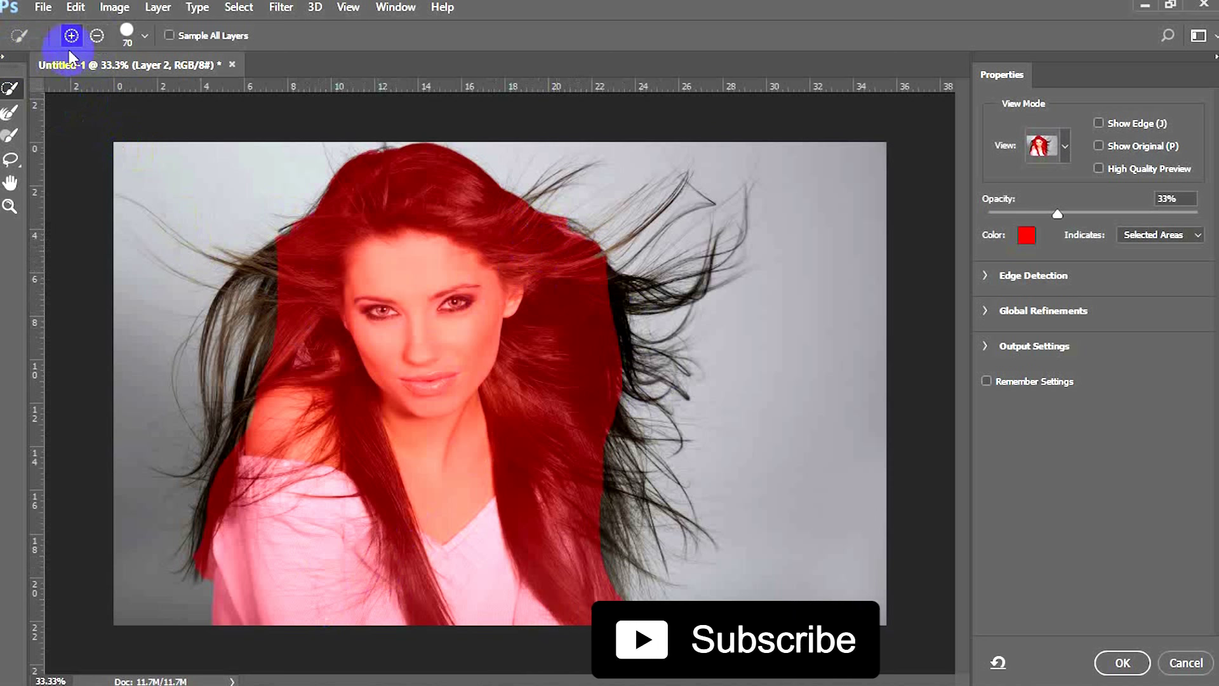
pyautogui.click(96, 36)
pyautogui.moveTo(608, 221)
pyautogui.mouseDown()
pyautogui.moveTo(560, 192)
pyautogui.moveTo(584, 237)
pyautogui.moveTo(633, 246)
pyautogui.mouseUp()
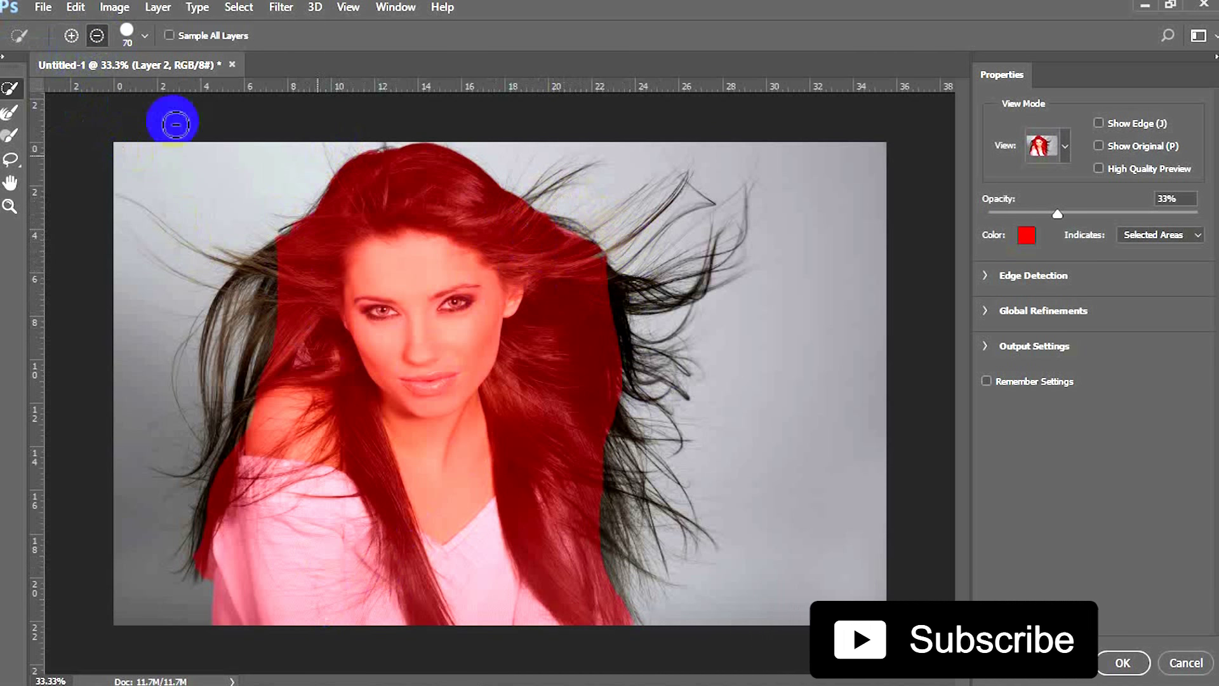
# - Examine the Refine Edge Brush against the loose hair on both sides of the portrait
pyautogui.click(8, 115)
pyautogui.moveTo(559, 237)
pyautogui.mouseDown()
pyautogui.moveTo(604, 229)
pyautogui.moveTo(615, 253)
pyautogui.moveTo(622, 242)
pyautogui.moveTo(602, 263)
pyautogui.moveTo(696, 186)
pyautogui.moveTo(638, 286)
pyautogui.moveTo(693, 339)
pyautogui.moveTo(609, 507)
pyautogui.moveTo(615, 536)
pyautogui.moveTo(646, 552)
pyautogui.moveTo(583, 550)
pyautogui.mouseUp()
pyautogui.moveTo(229, 421); pyautogui.dragTo(223, 414)
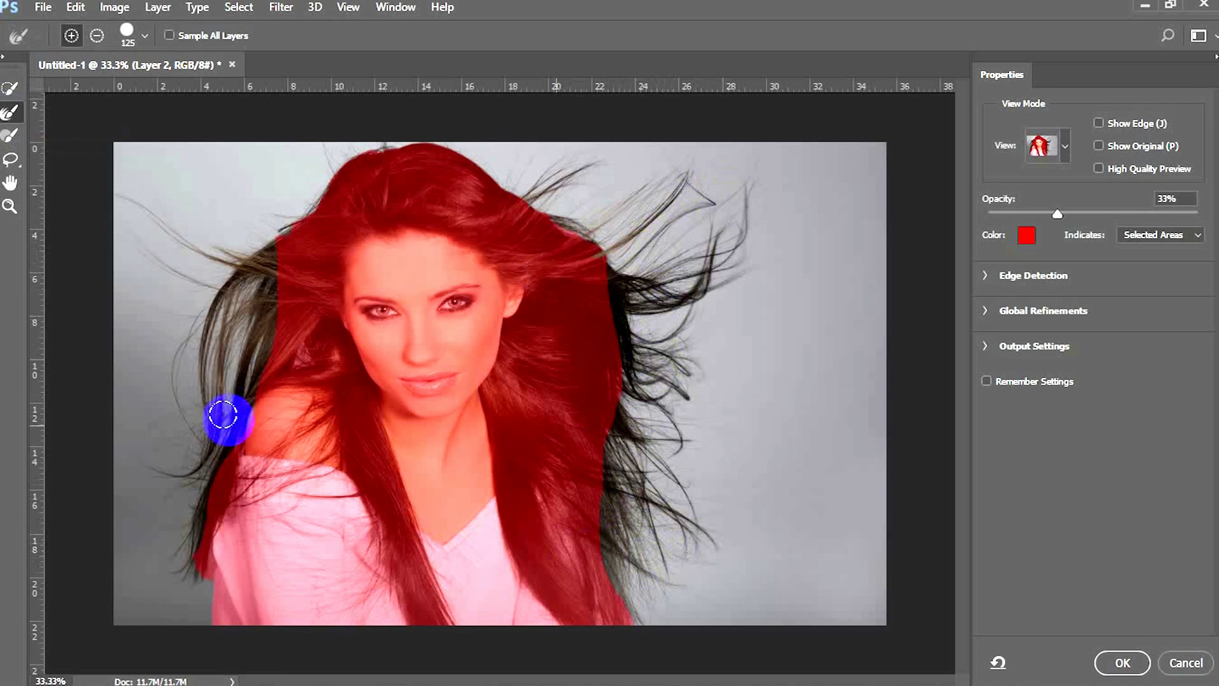
# - Try painting the loose hair on the image's left side into the selection with the Brush tool at size 40, and undo the strokes
pyautogui.click(11, 137)
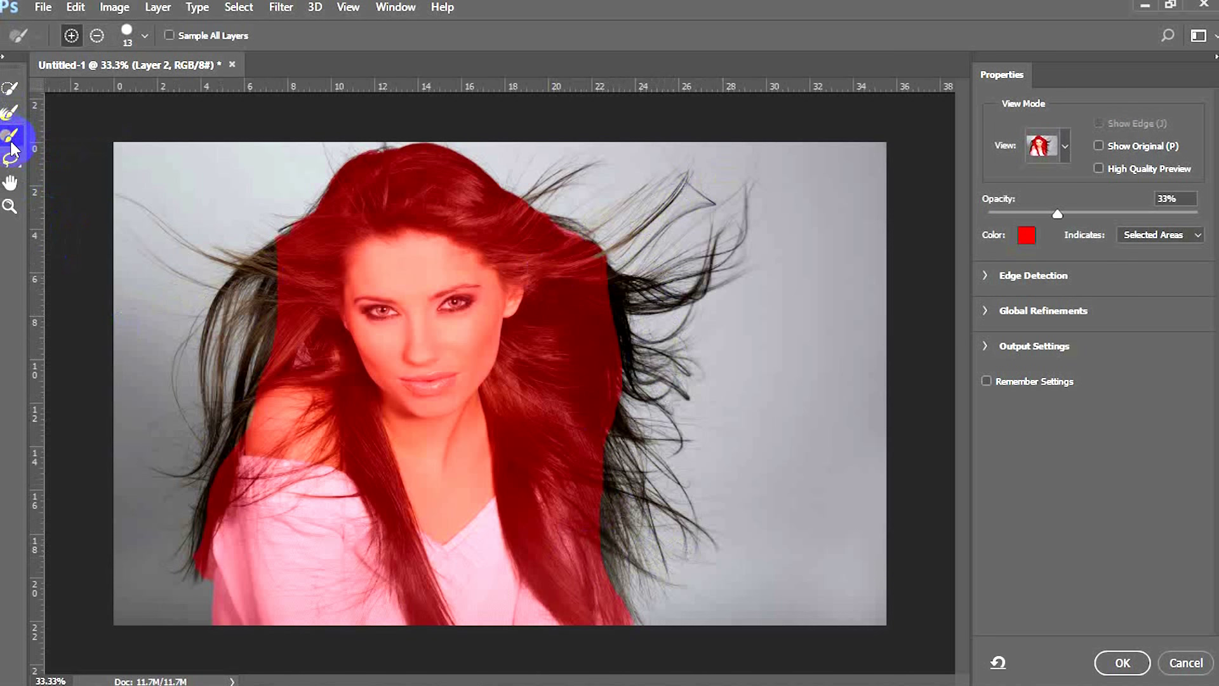
pyautogui.press(']')
pyautogui.press(']')
pyautogui.press(']')
pyautogui.moveTo(257, 271); pyautogui.dragTo(175, 371)
pyautogui.moveTo(234, 300)
pyautogui.mouseDown()
pyautogui.moveTo(250, 311)
pyautogui.moveTo(169, 394)
pyautogui.moveTo(190, 397)
pyautogui.mouseUp()
pyautogui.click(274, 371)
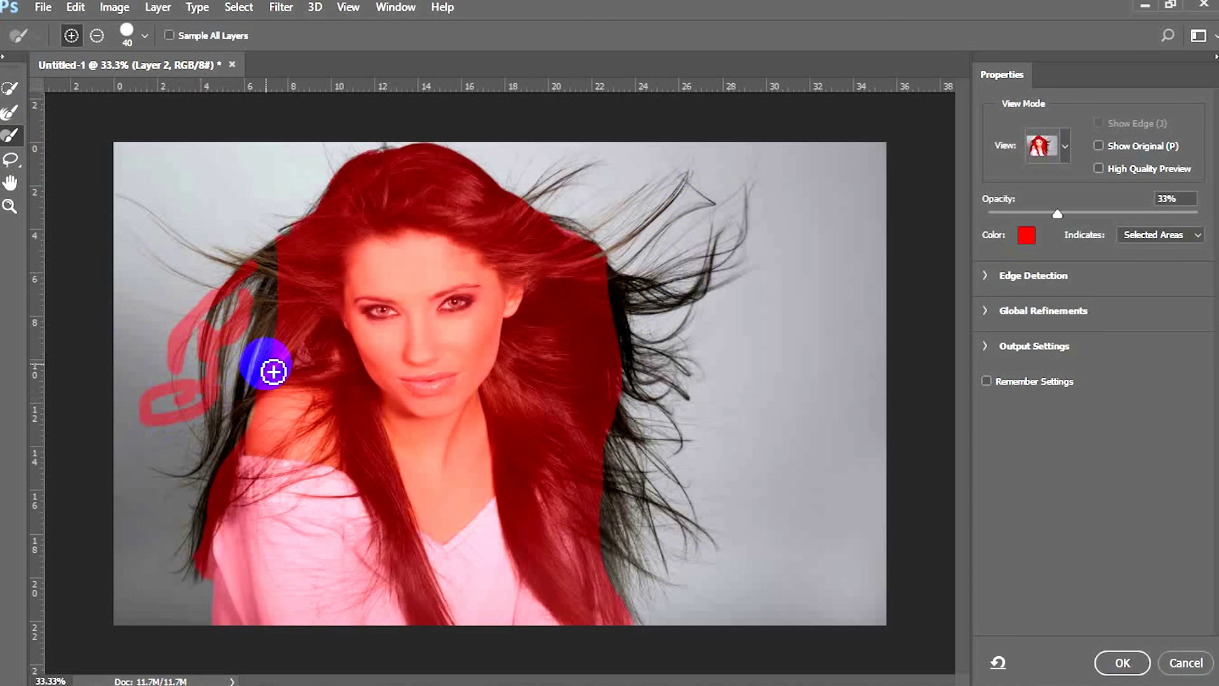
pyautogui.hotkey('ctrl', 'z')
pyautogui.press('alt')
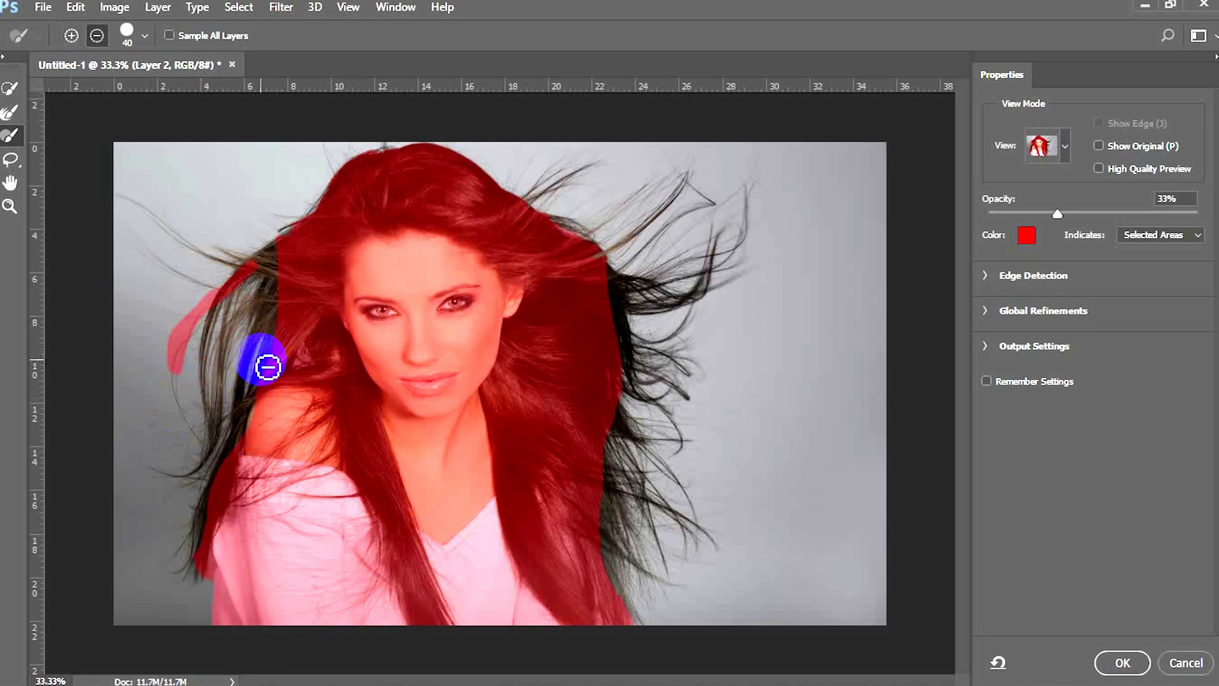
# - Inspect the face, hair and shoulders up close at 66.67% and return to the full image at 33.33%
pyautogui.click(11, 161)
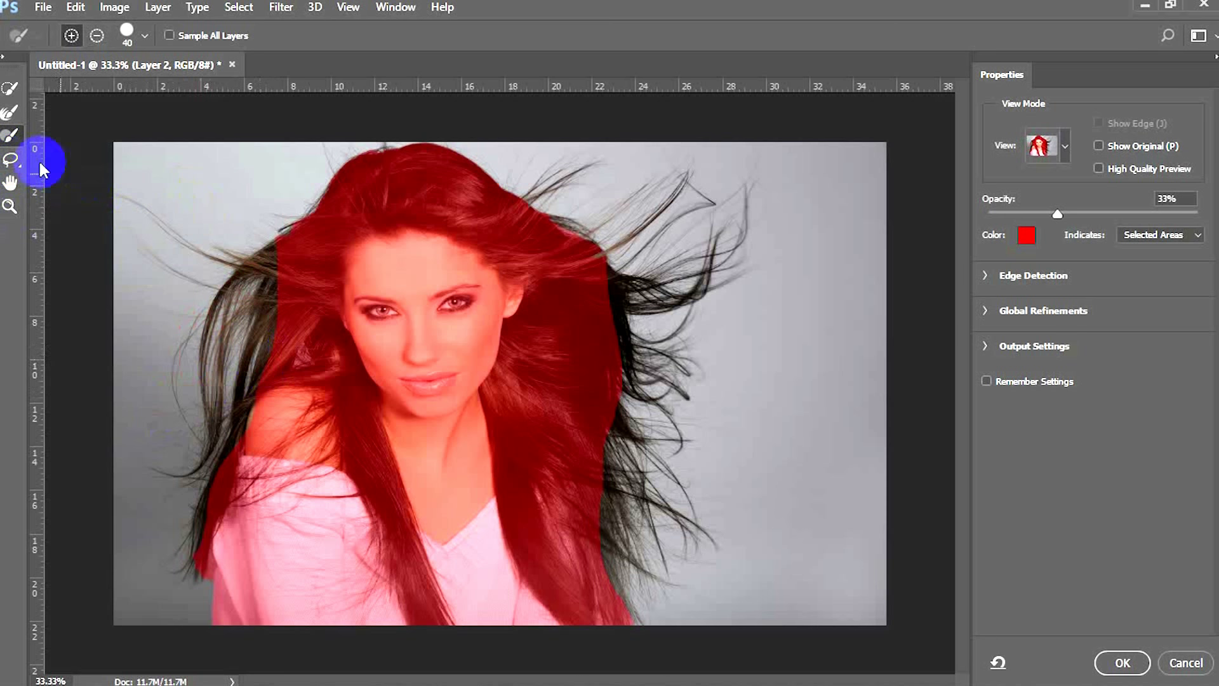
pyautogui.click(8, 184)
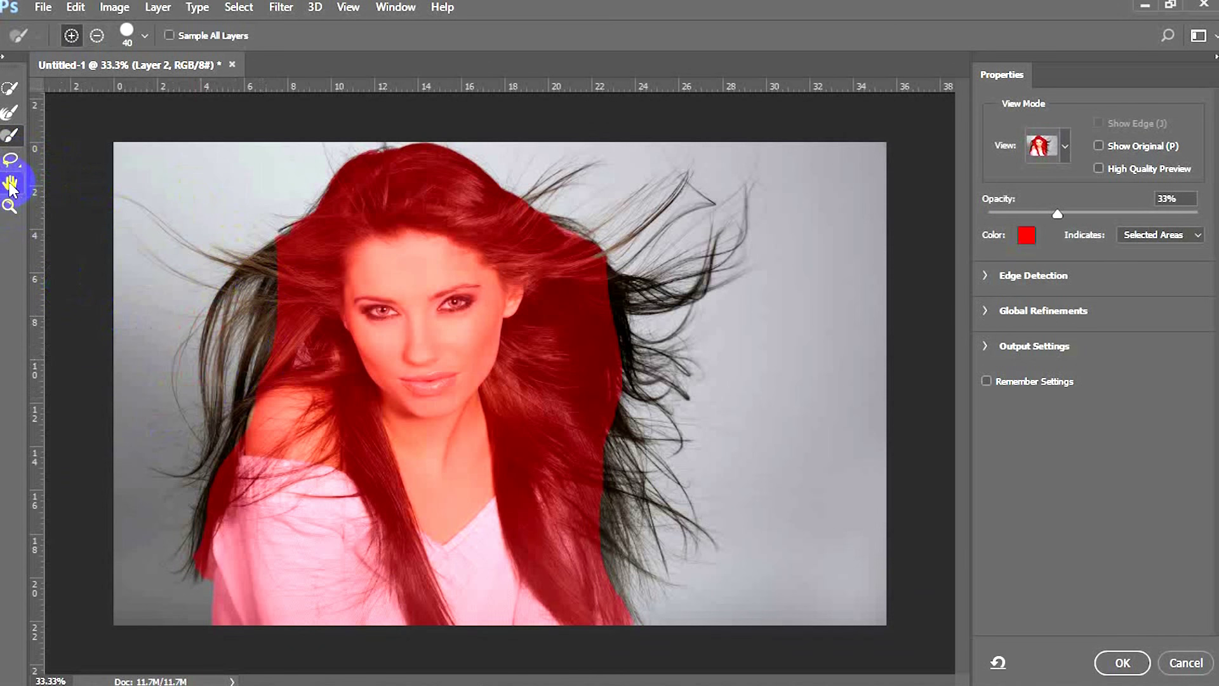
pyautogui.click(10, 205)
pyautogui.click(470, 368)
pyautogui.click(10, 183)
pyautogui.moveTo(469, 308); pyautogui.dragTo(501, 497)
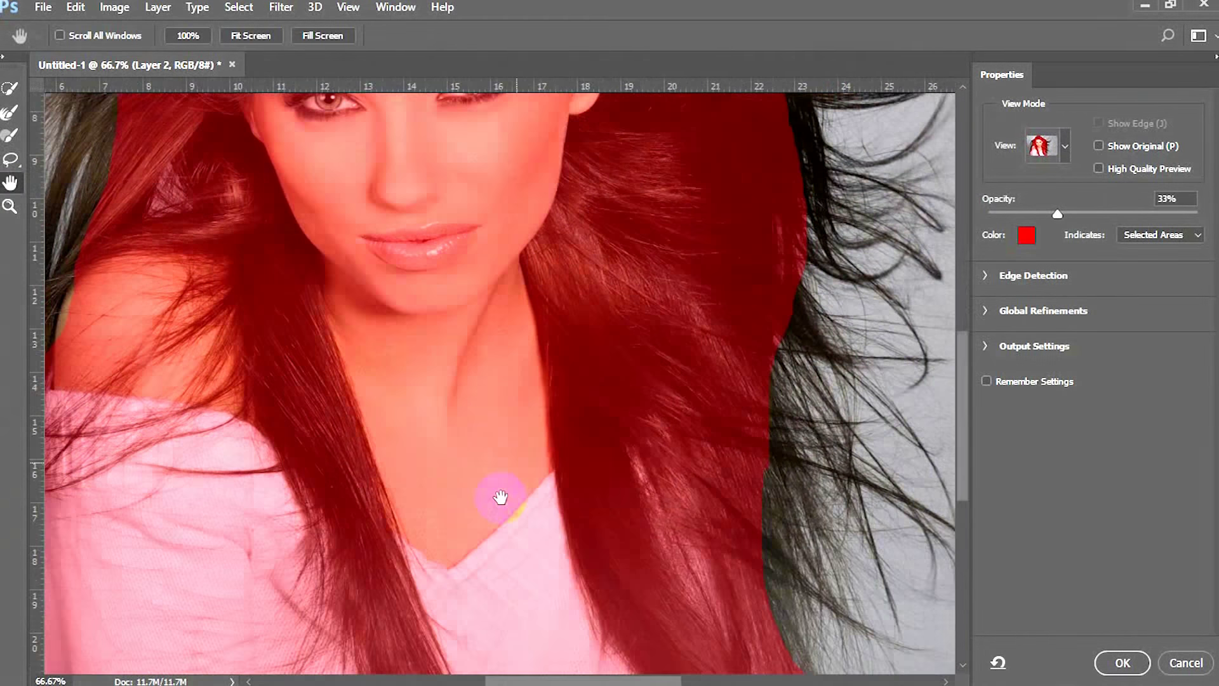
pyautogui.click(10, 206)
pyautogui.rightClick(394, 324)
pyautogui.click(319, 287)
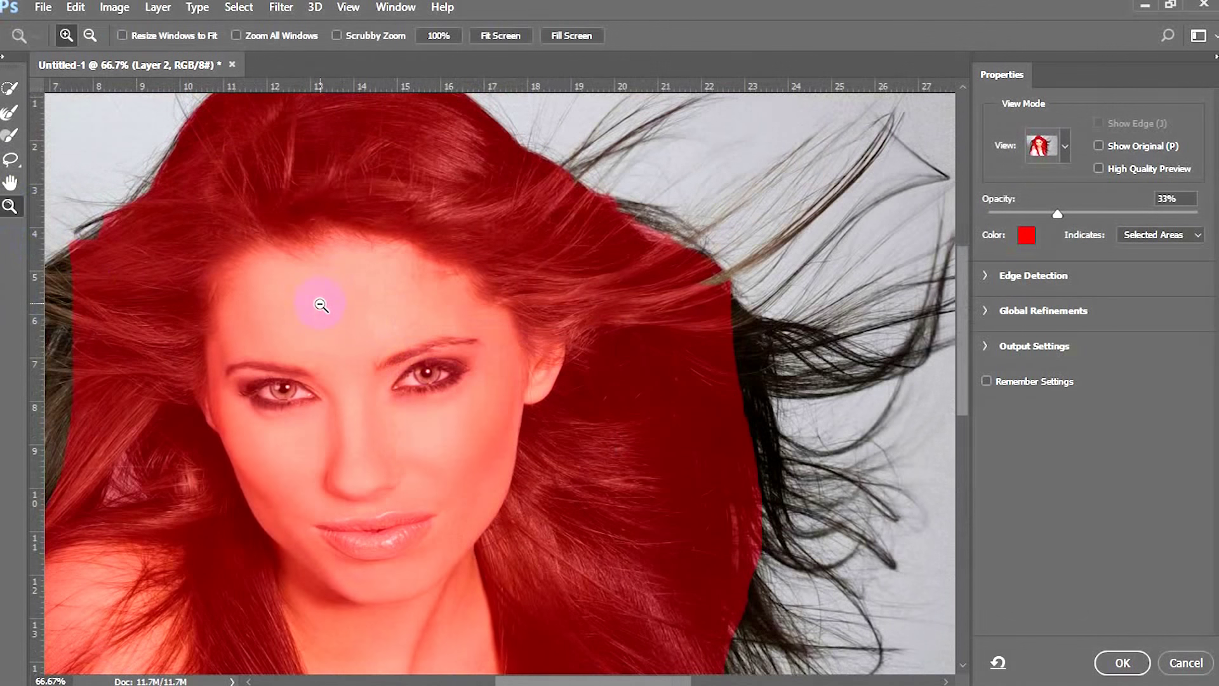
pyautogui.keyDown('alt'); pyautogui.click(327, 308); pyautogui.keyUp('alt')
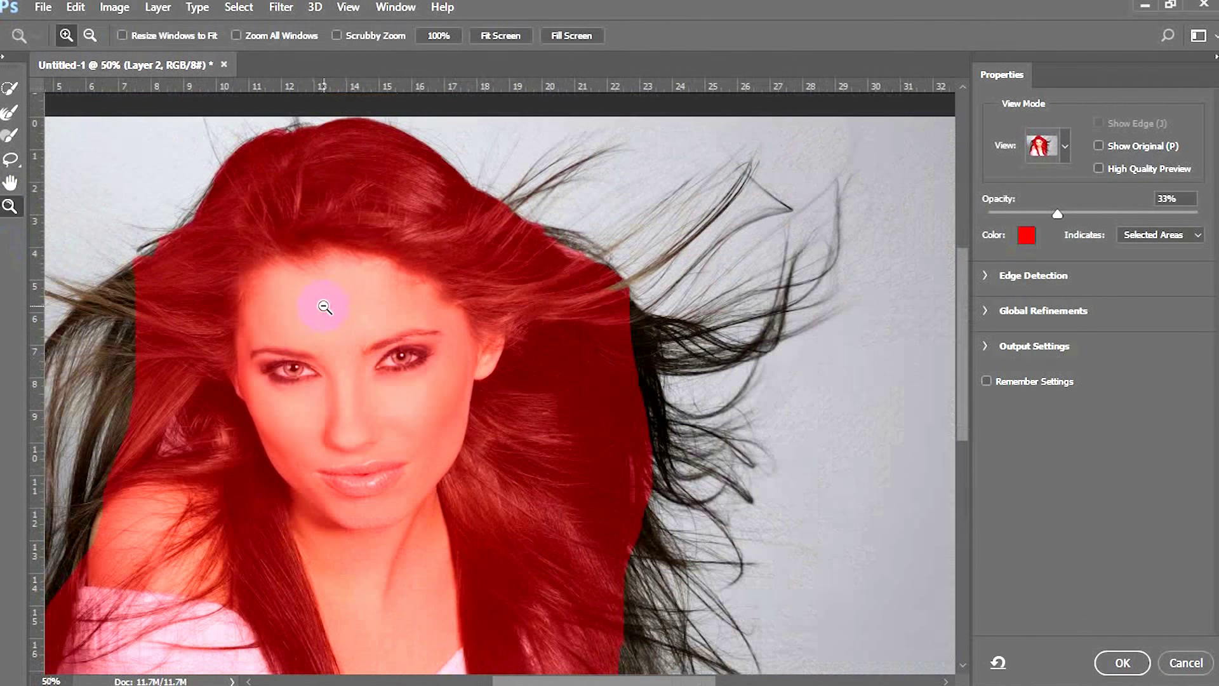
pyautogui.keyDown('alt'); pyautogui.click(327, 307); pyautogui.keyUp('alt')
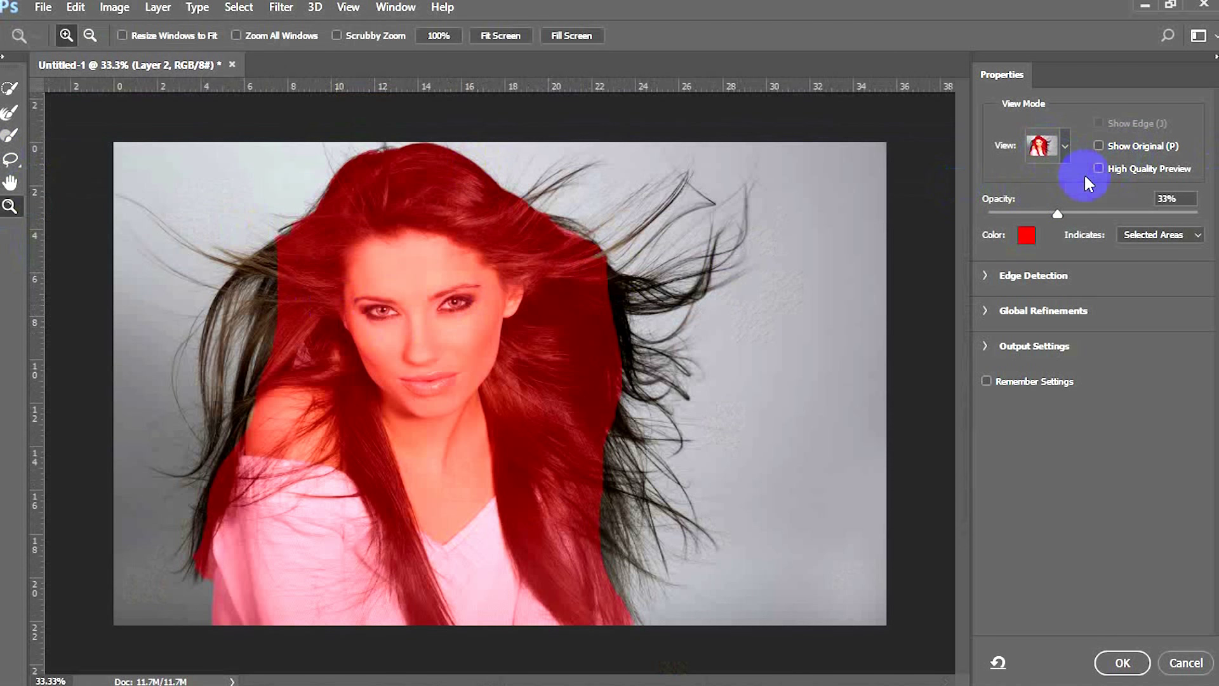
# - Preview the selection with Quick Selection active by toggling Show Edge on and off
pyautogui.click(10, 158)
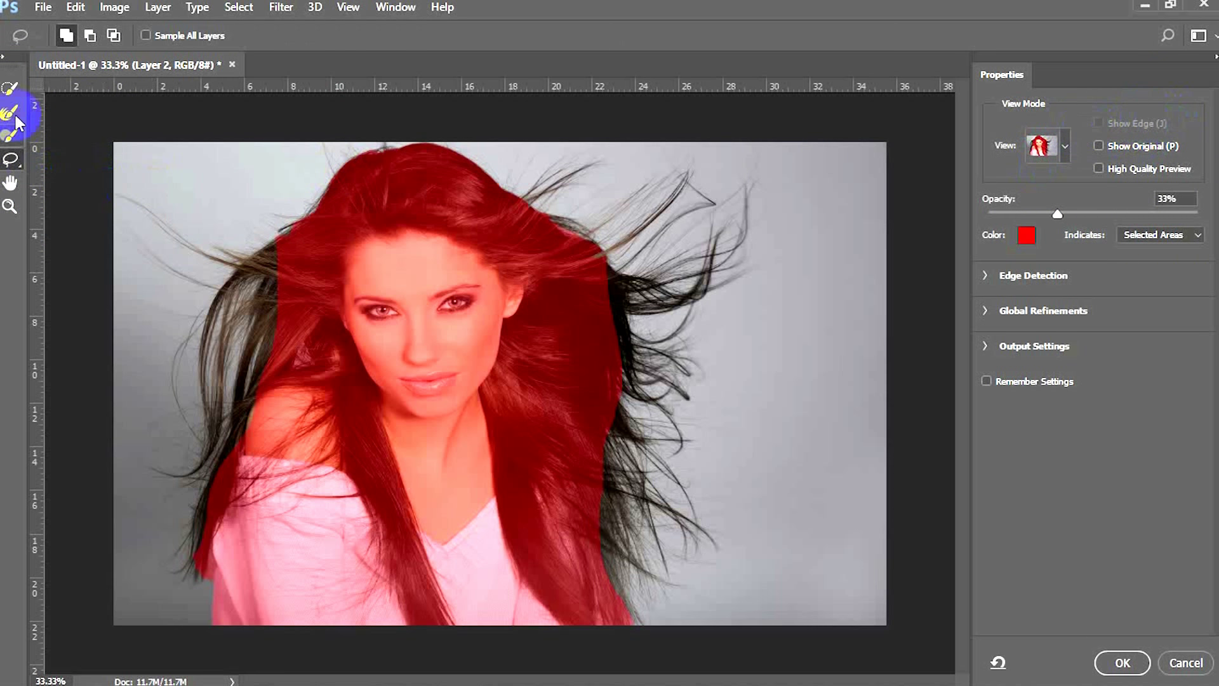
pyautogui.click(7, 92)
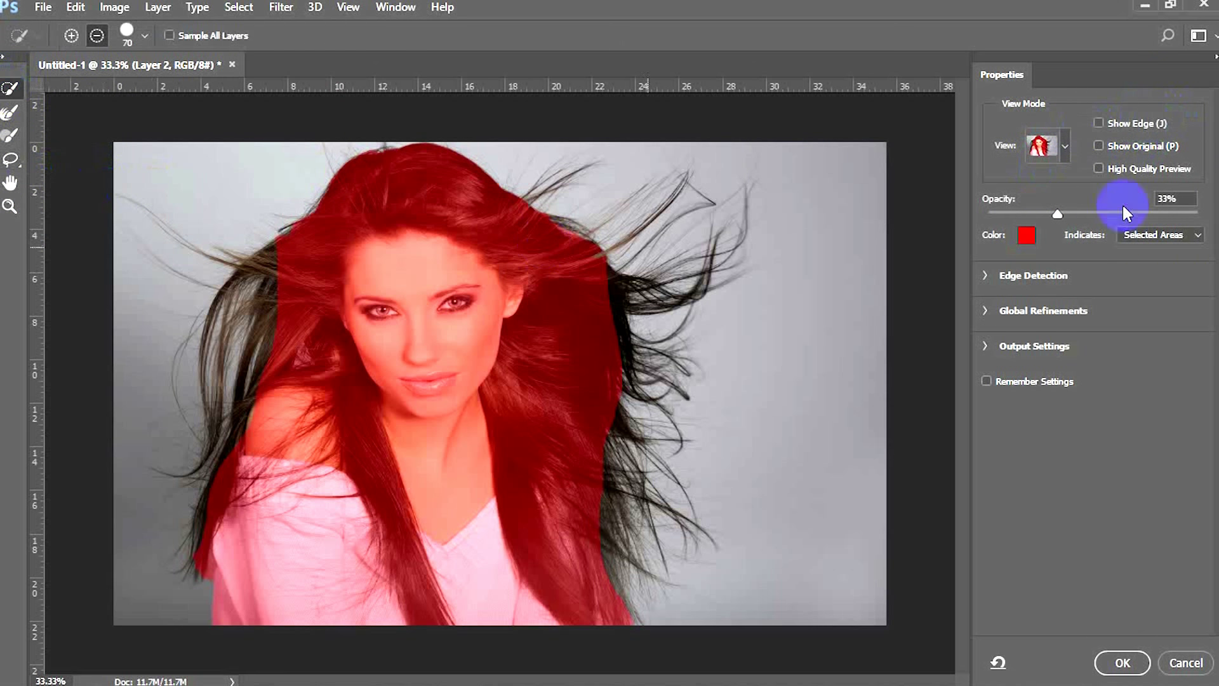
pyautogui.click(1099, 124)
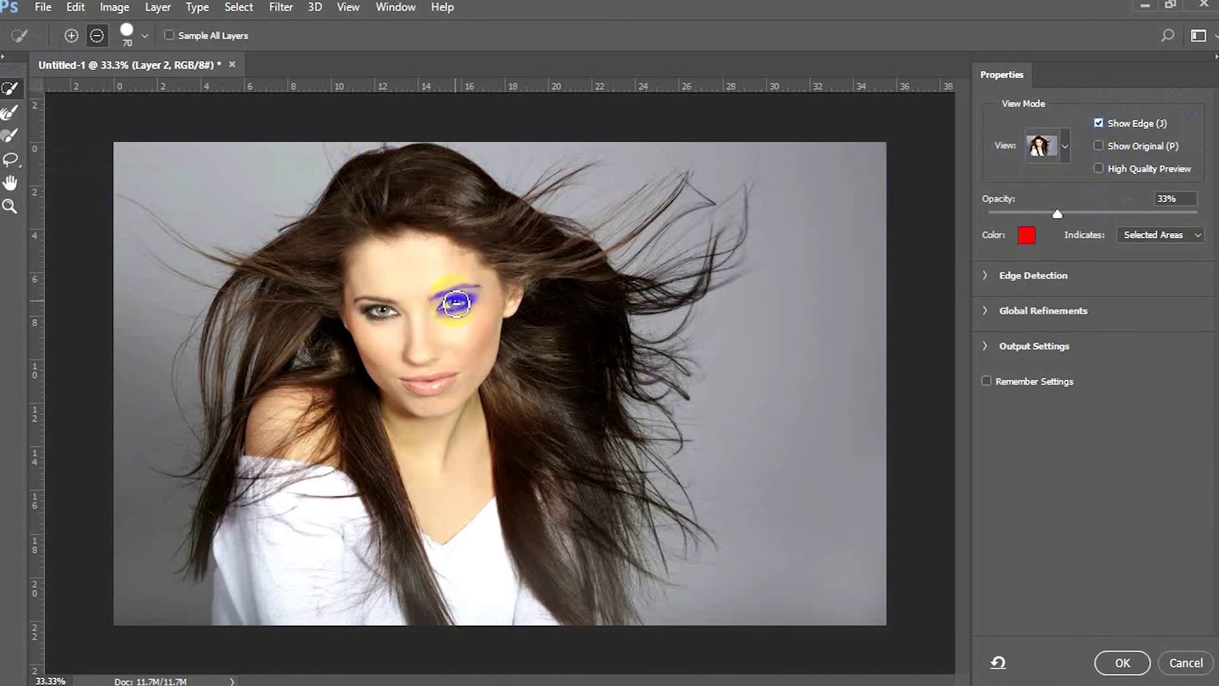
pyautogui.click(1097, 122)
pyautogui.click(1097, 121)
pyautogui.click(1097, 123)
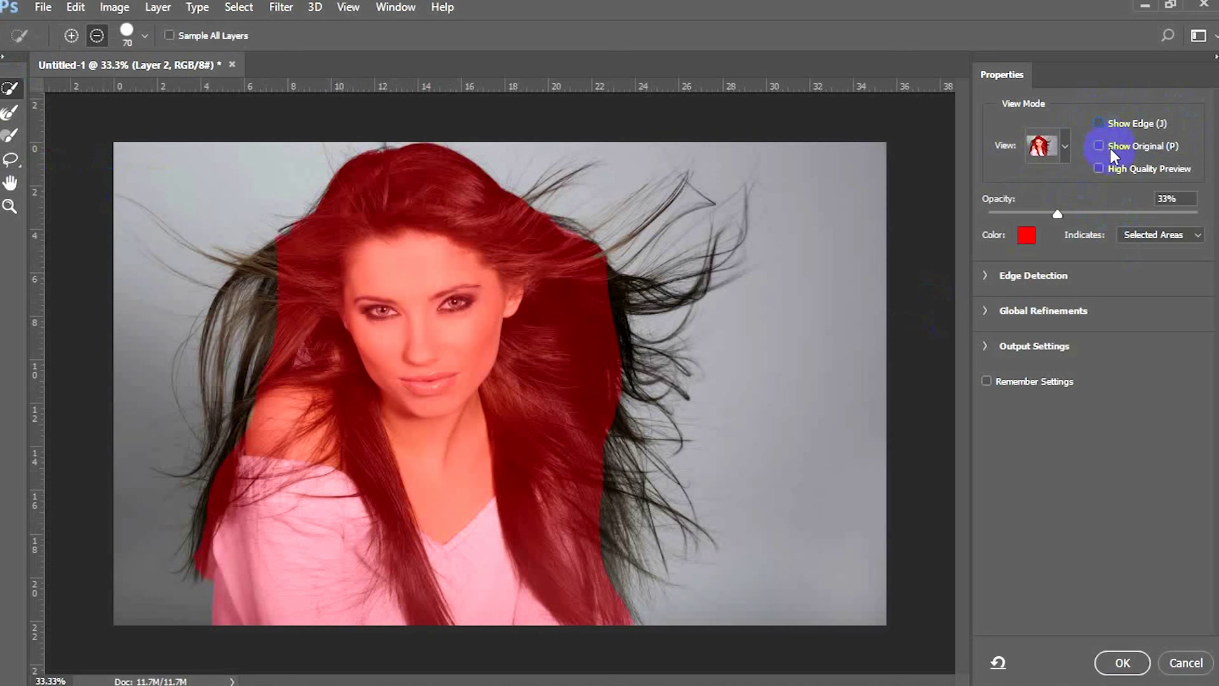
pyautogui.press('j')
pyautogui.press('j')
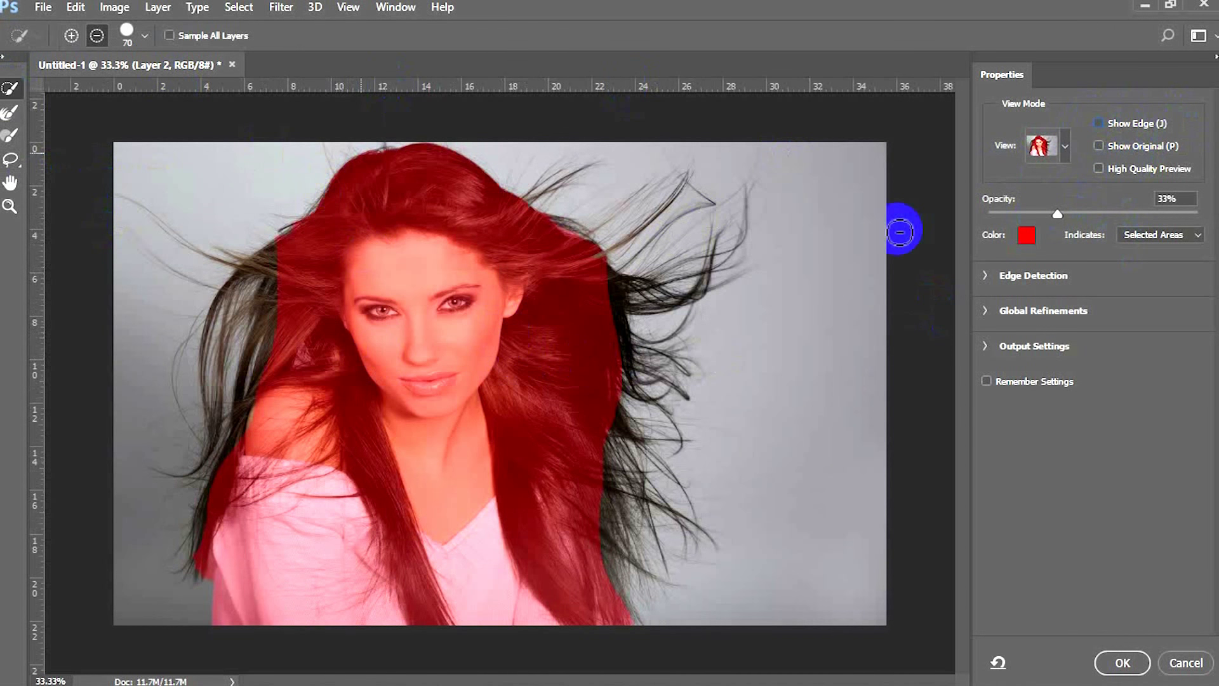
# - Compare the current selection with the initial one by toggling Show Original on and off
pyautogui.click(1099, 147)
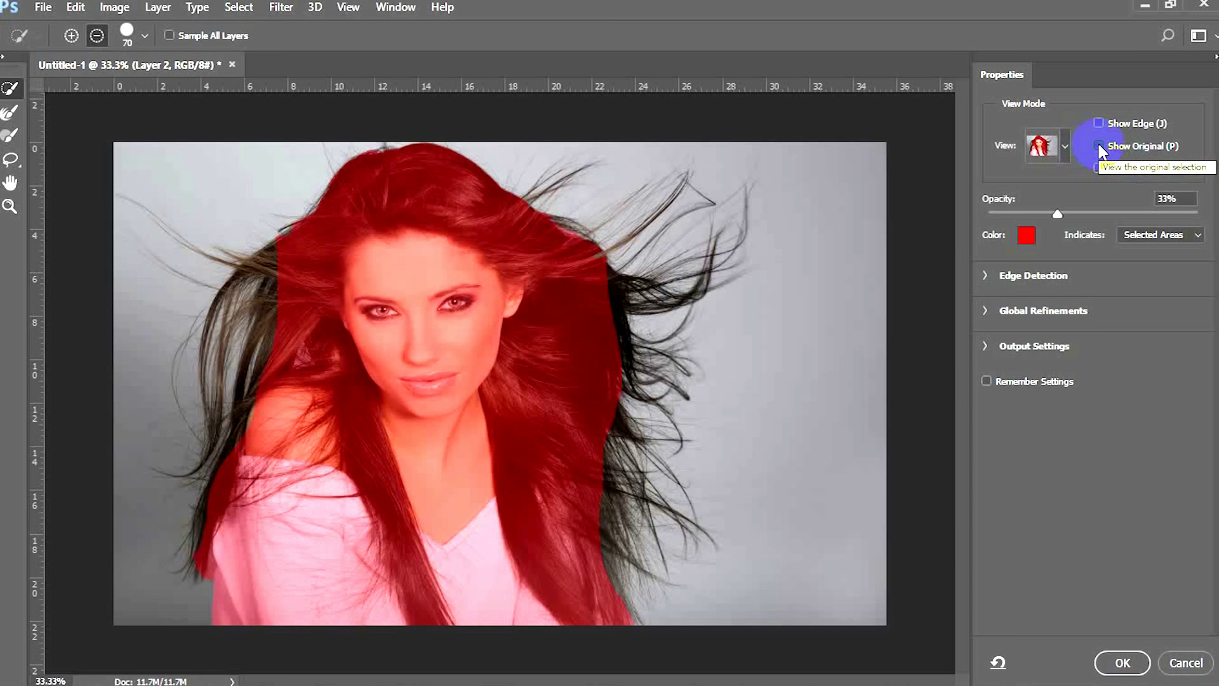
pyautogui.click(1099, 147)
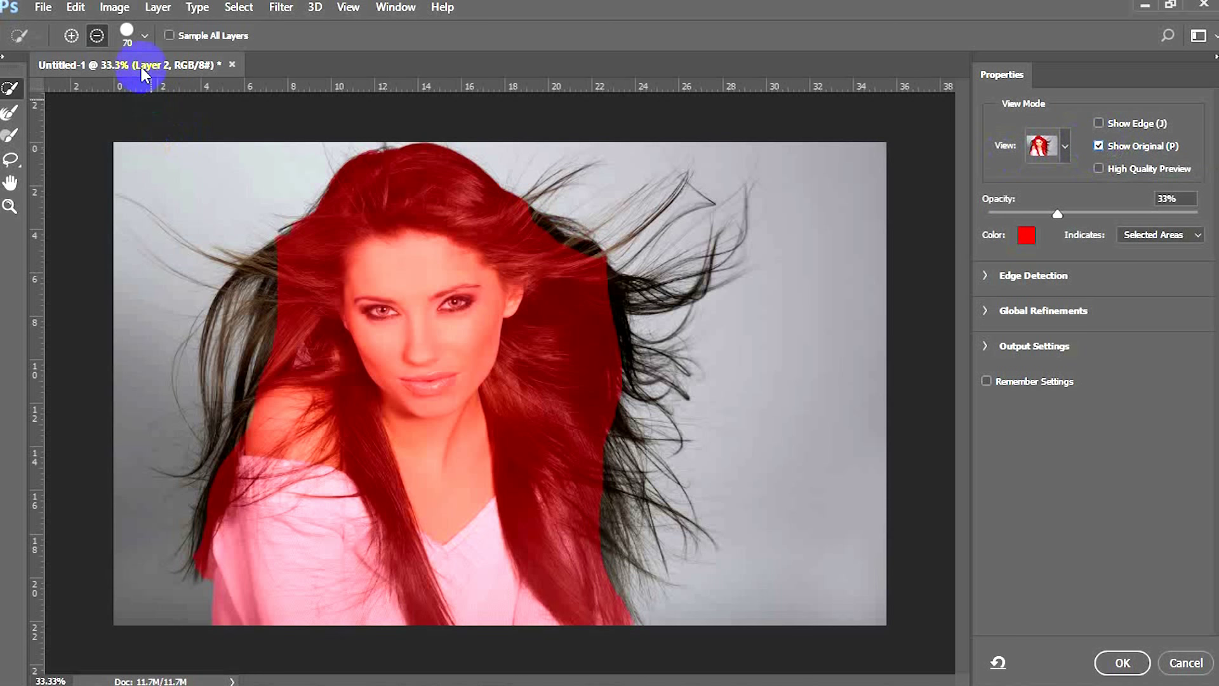
pyautogui.moveTo(400, 267)
pyautogui.mouseDown()
pyautogui.moveTo(490, 295)
pyautogui.moveTo(383, 315)
pyautogui.moveTo(444, 234)
pyautogui.mouseUp()
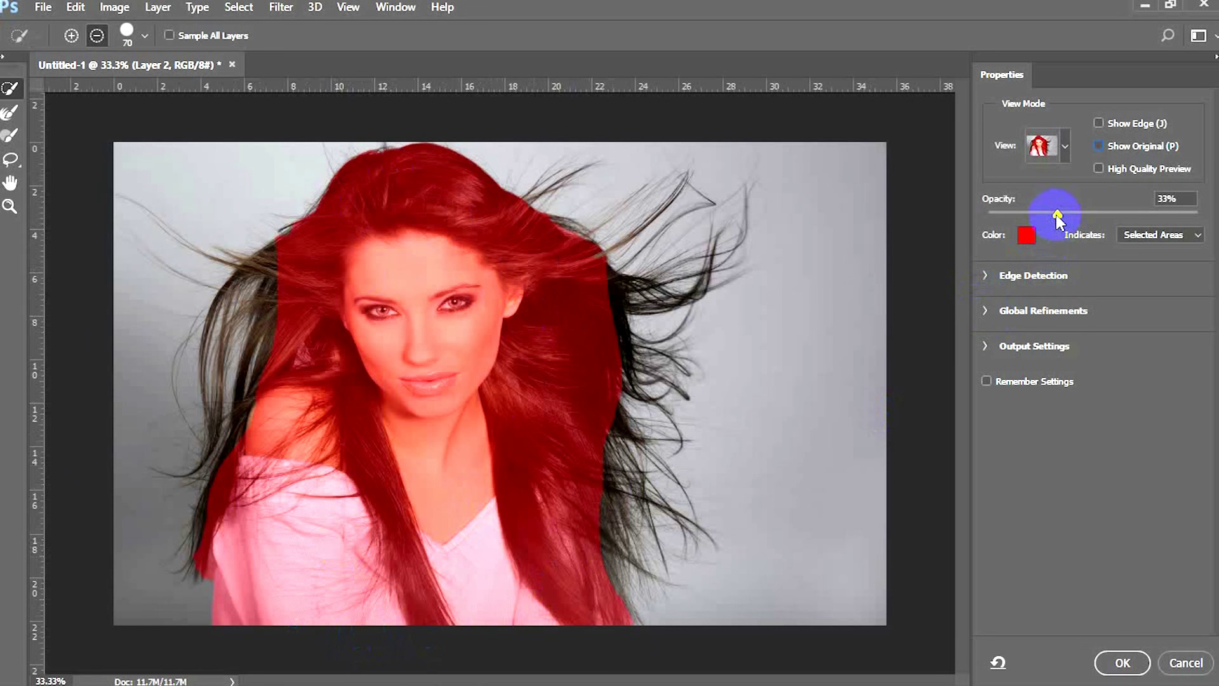
# - Set the overlay opacity to 39% and check the red overlay color in the Color Picker without changing it
pyautogui.moveTo(1057, 218)
pyautogui.mouseDown()
pyautogui.moveTo(1164, 217)
pyautogui.moveTo(1202, 232)
pyautogui.moveTo(966, 226)
pyautogui.moveTo(1181, 239)
pyautogui.moveTo(1034, 234)
pyautogui.moveTo(1137, 226)
pyautogui.moveTo(972, 218)
pyautogui.moveTo(1197, 215)
pyautogui.moveTo(1070, 219)
pyautogui.mouseUp()
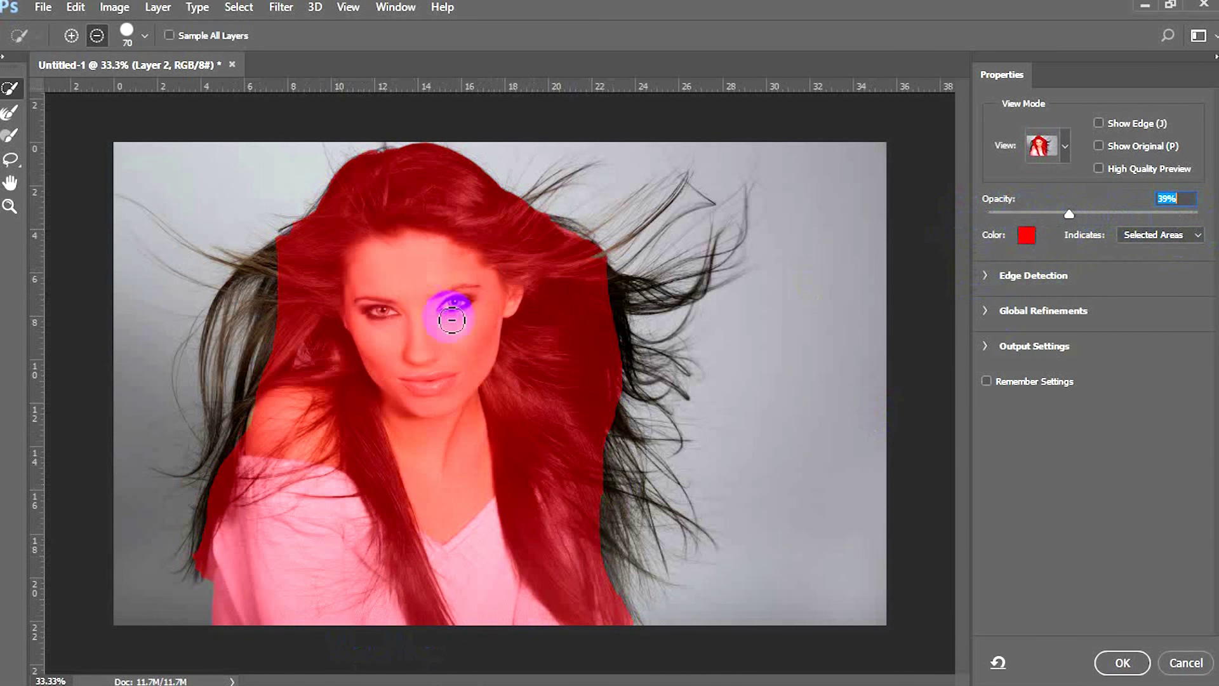
pyautogui.click(1030, 237)
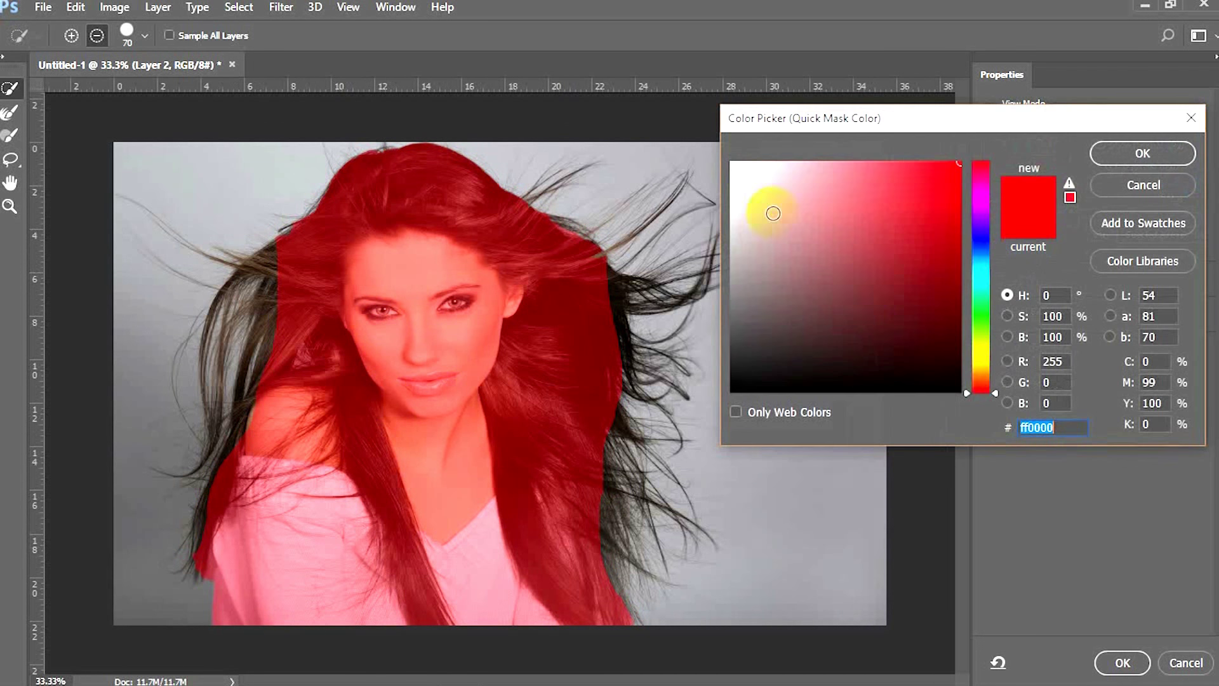
pyautogui.click(1148, 186)
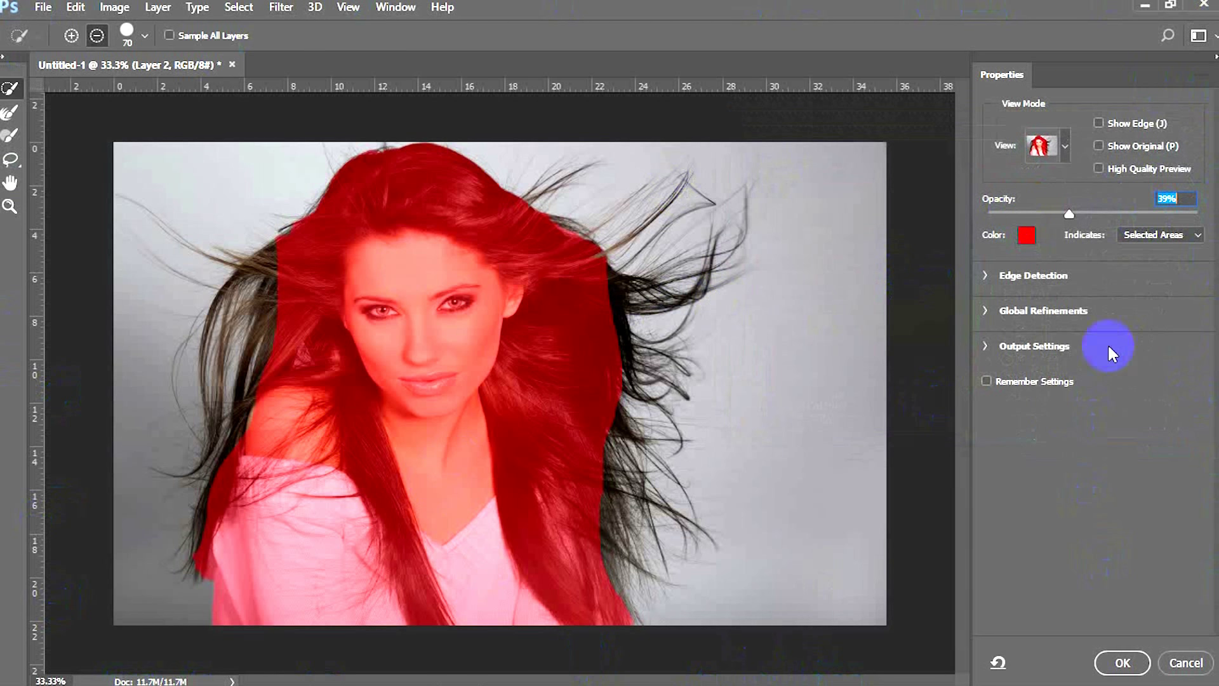
# - Preview the selection in Onion Skin, Marching Ants, On Black, On White, Black & White and On Layers views, and return to Overlay
pyautogui.click(1065, 145)
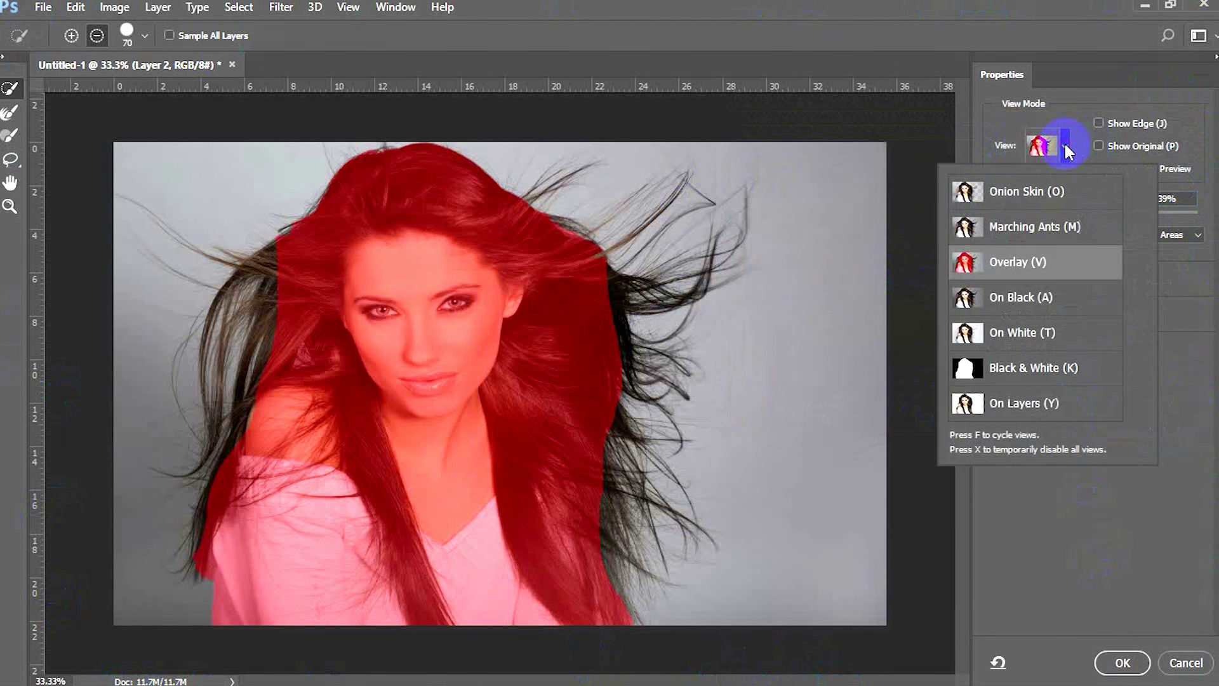
pyautogui.click(1014, 193)
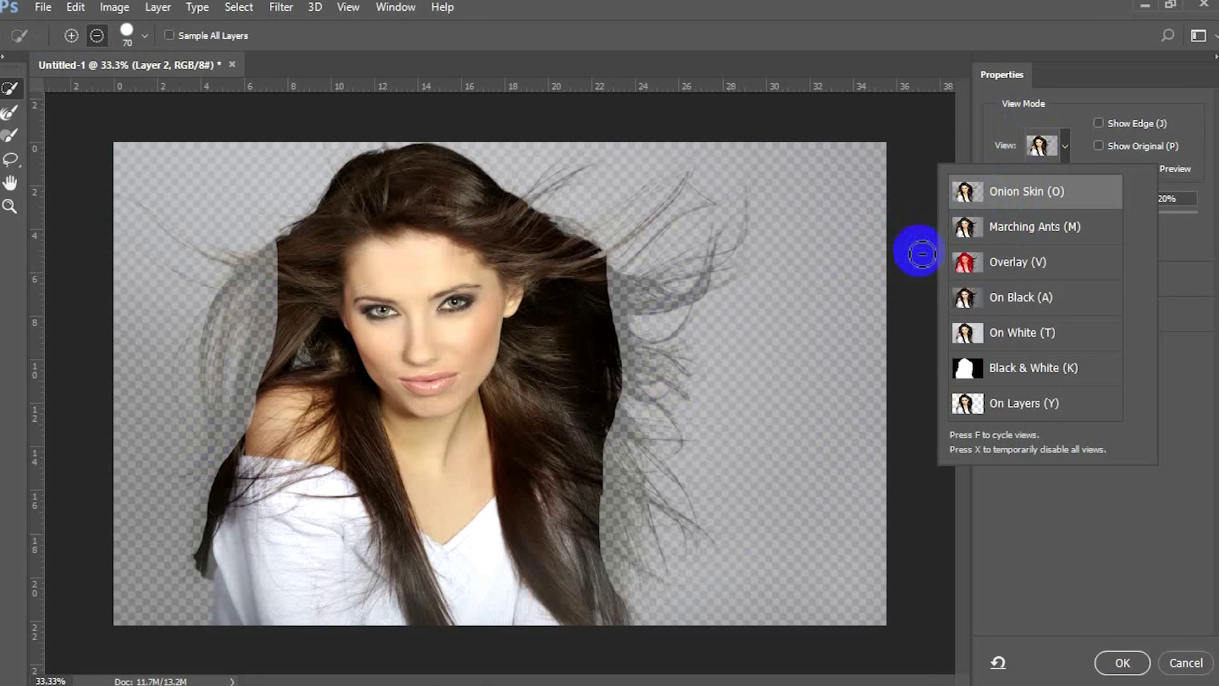
pyautogui.click(1011, 236)
pyautogui.click(1006, 268)
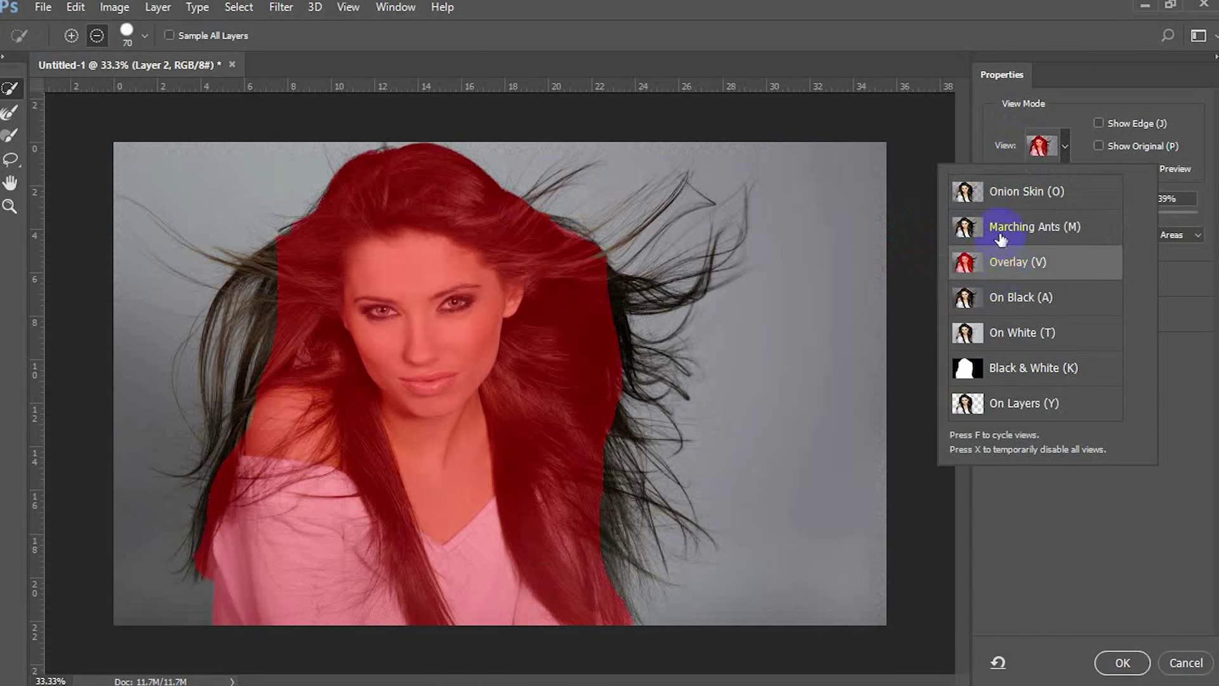
pyautogui.click(1001, 239)
pyautogui.click(1003, 264)
pyautogui.click(1005, 304)
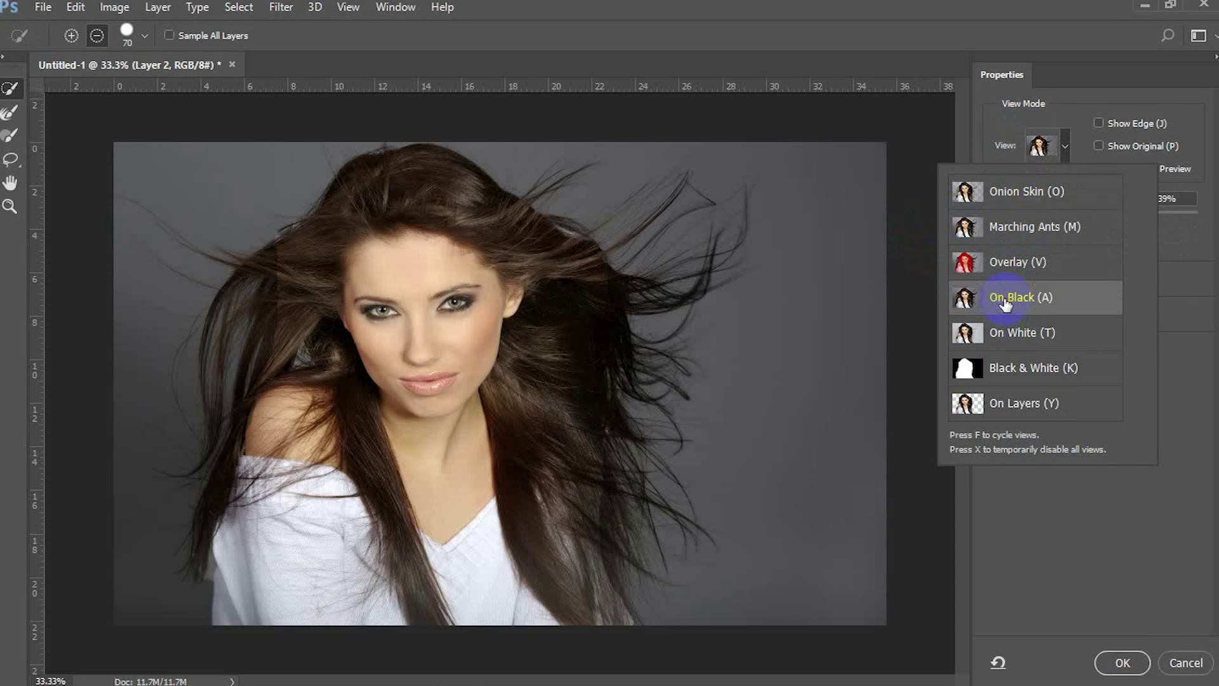
pyautogui.click(992, 329)
pyautogui.click(986, 367)
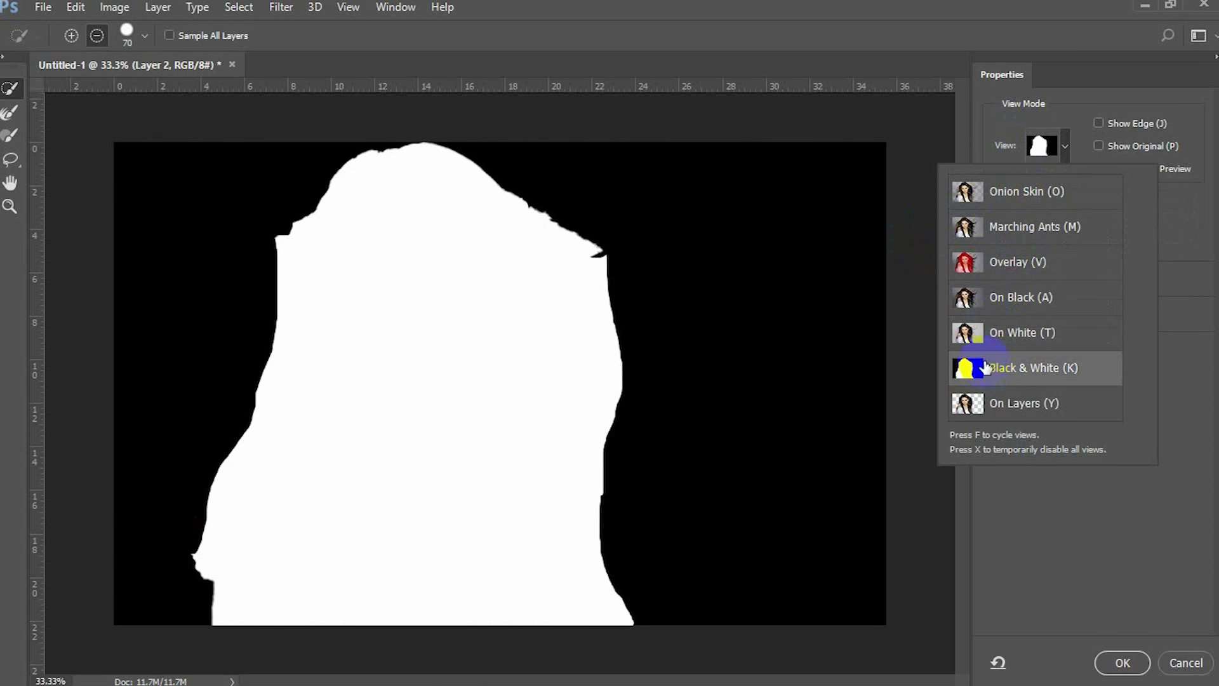
pyautogui.click(1009, 406)
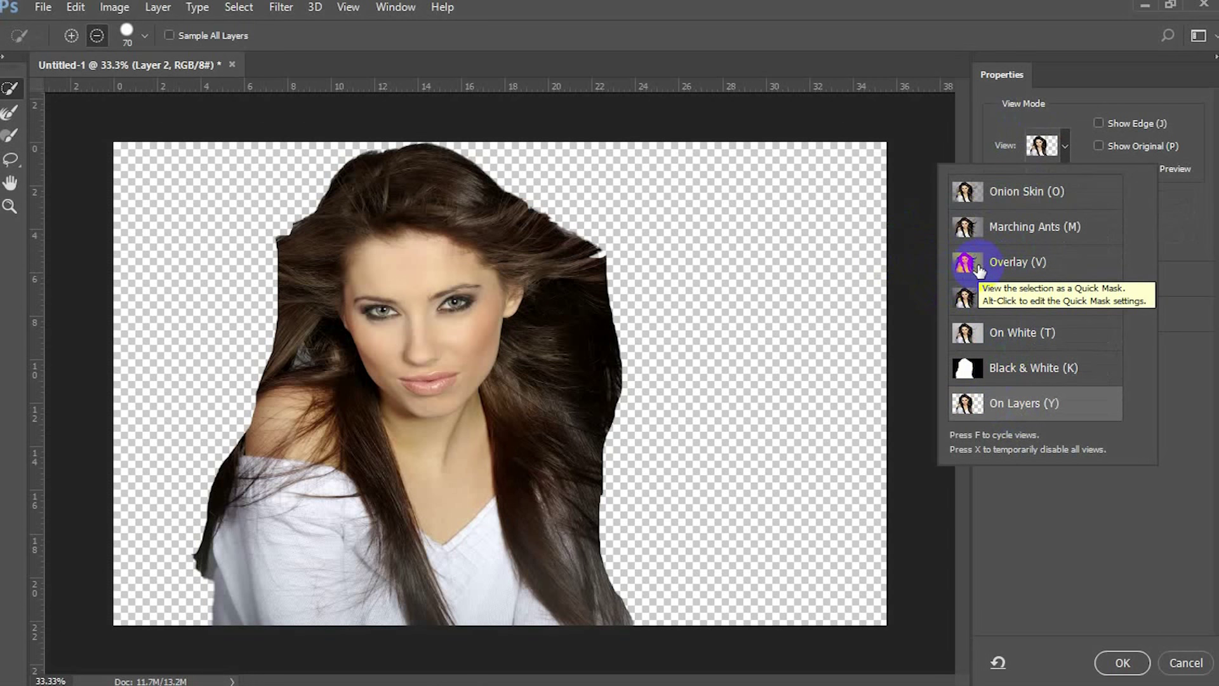
pyautogui.click(1013, 272)
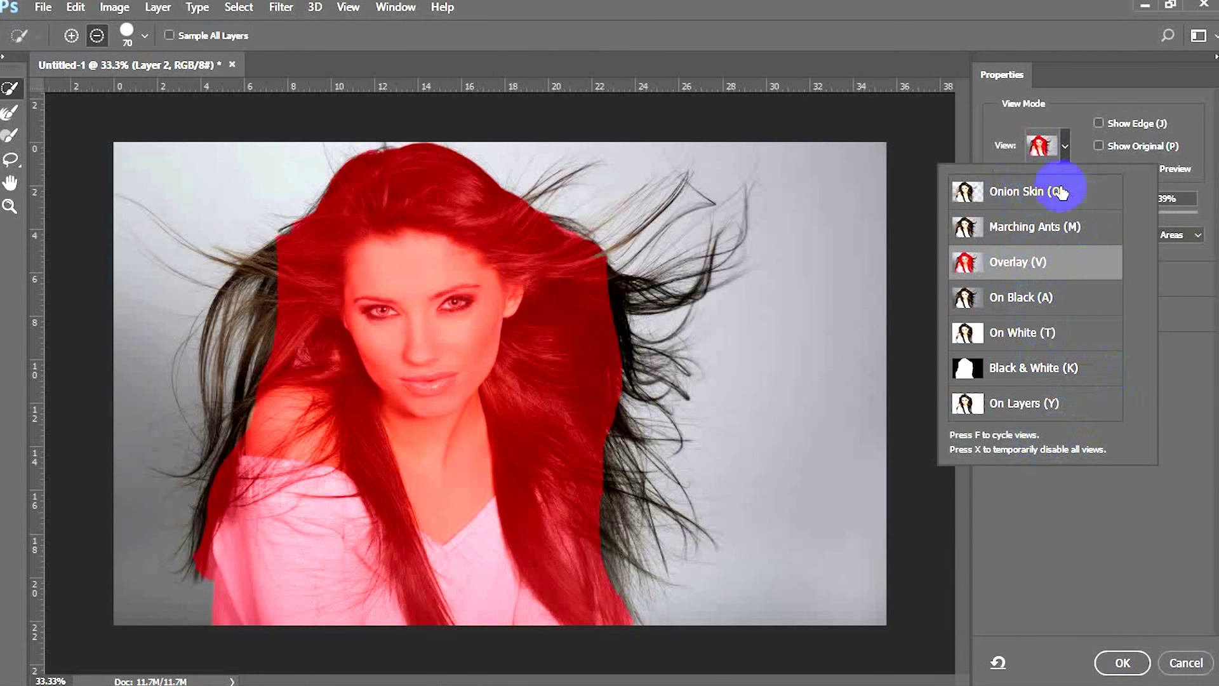
pyautogui.click(1071, 90)
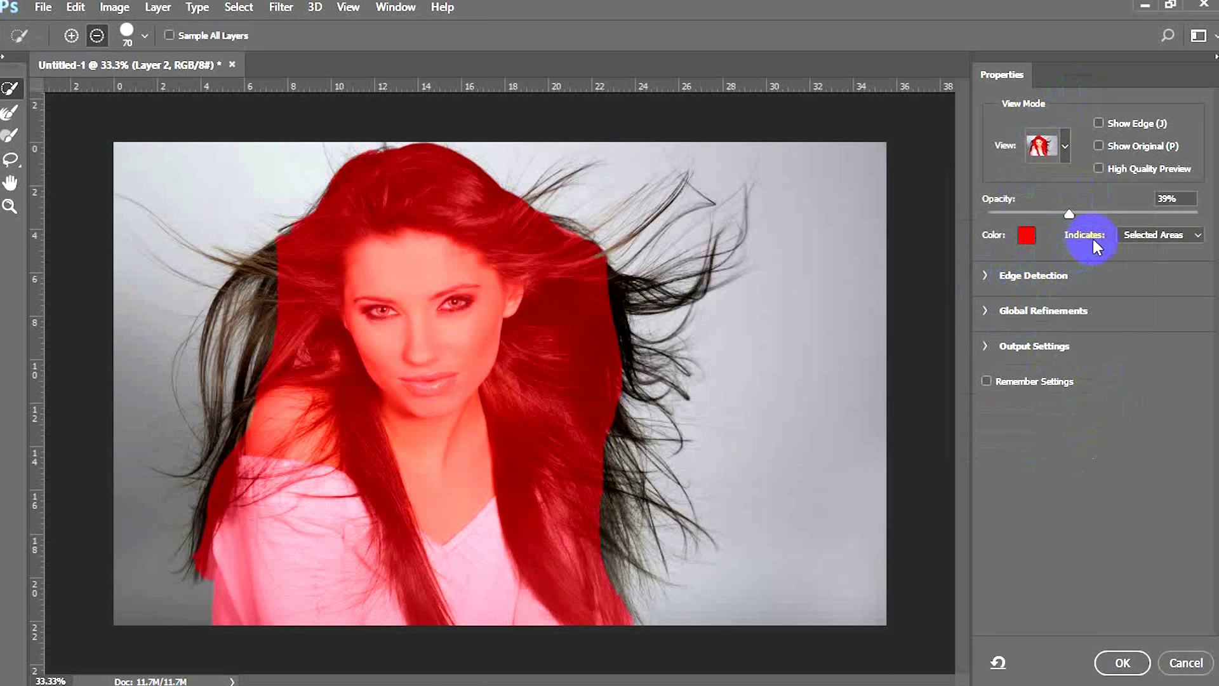
# - Compare the Selected Areas and Masked Areas overlays, and make the red overlay indicate Masked Areas
pyautogui.click(1182, 235)
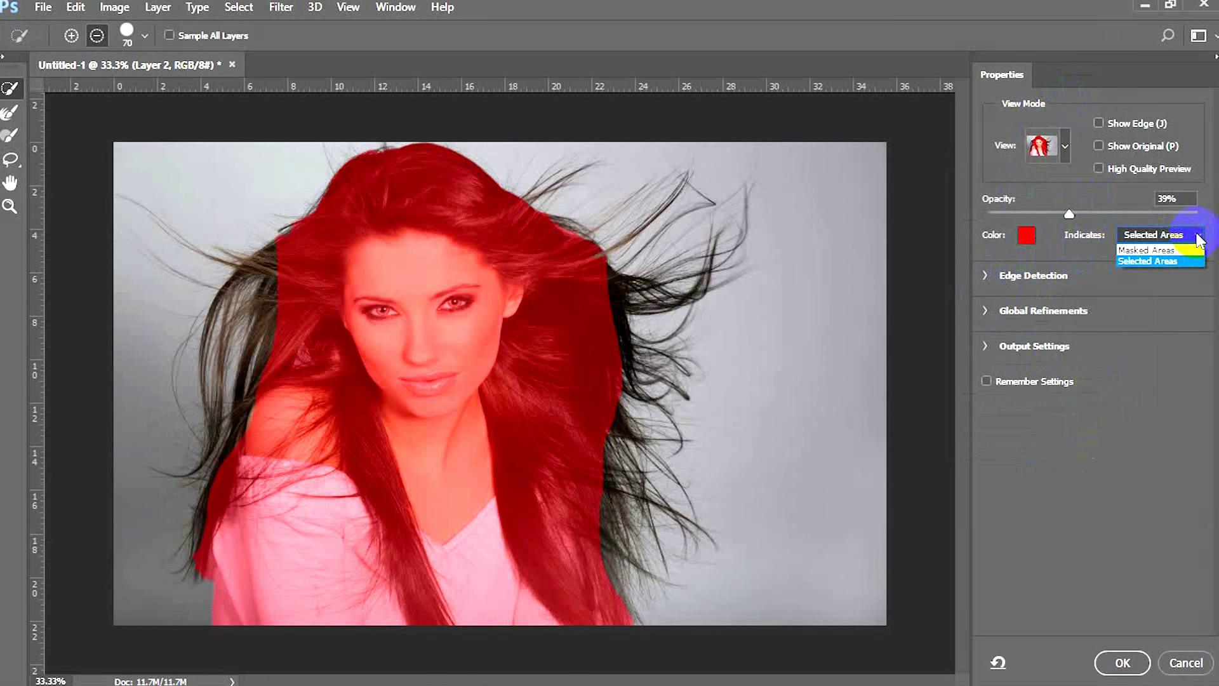
pyautogui.click(1146, 251)
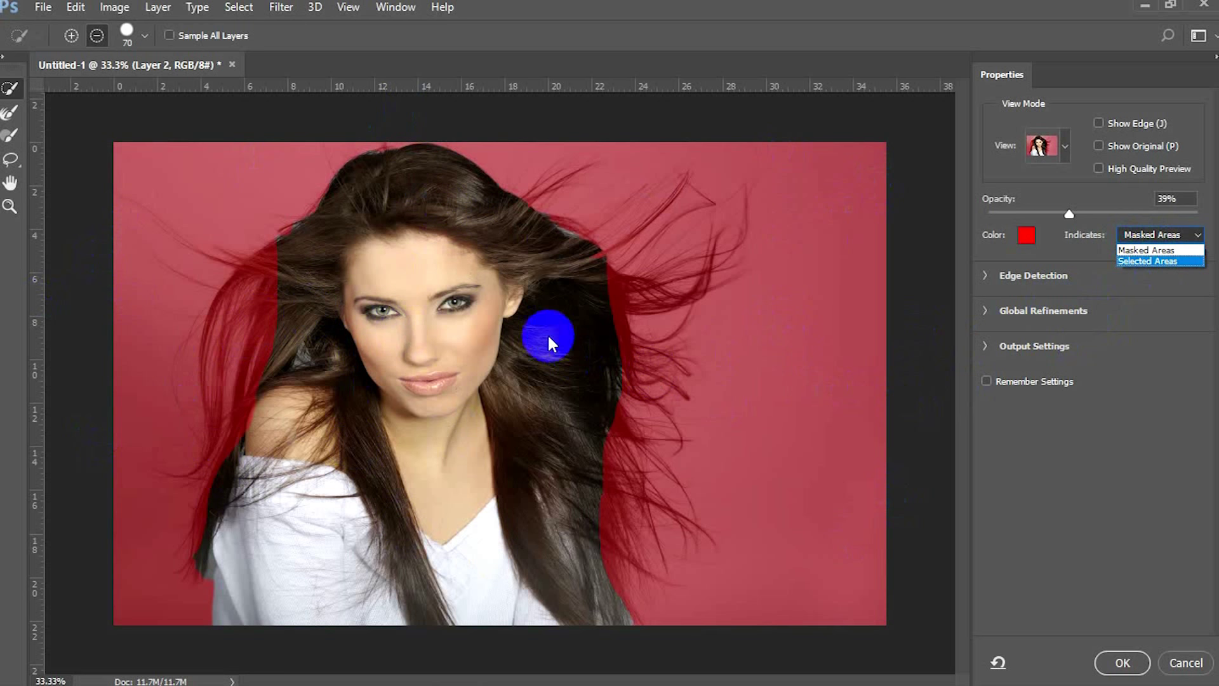
pyautogui.click(1172, 263)
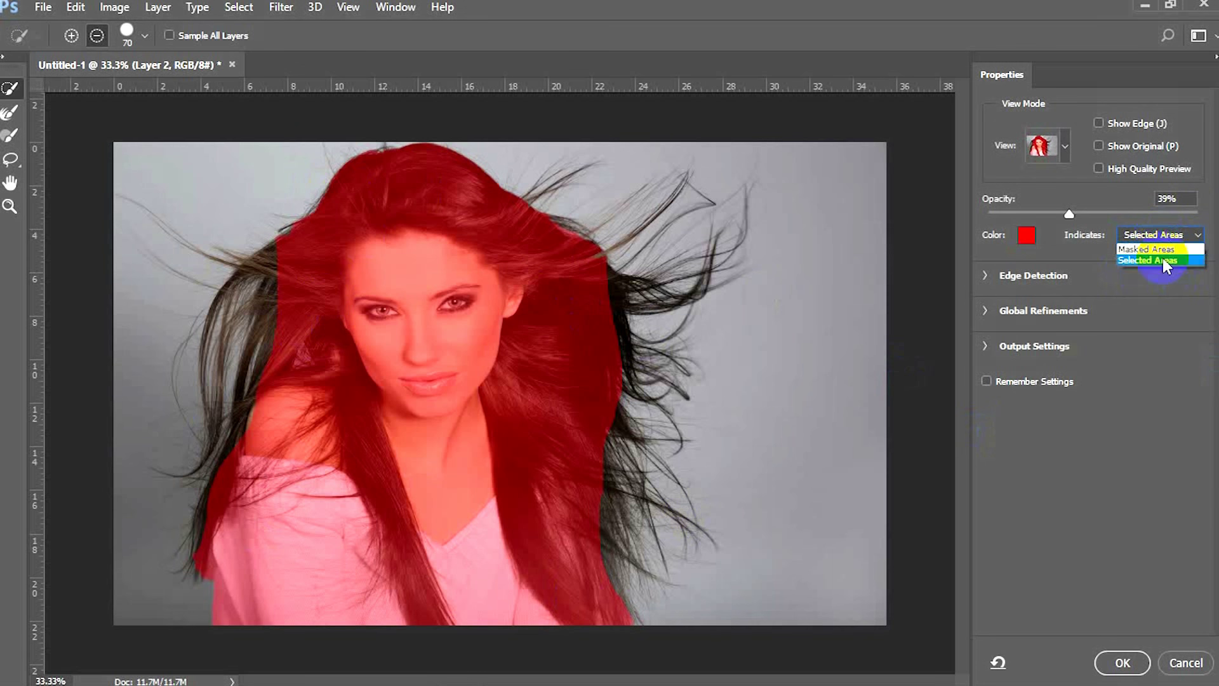
pyautogui.click(1148, 248)
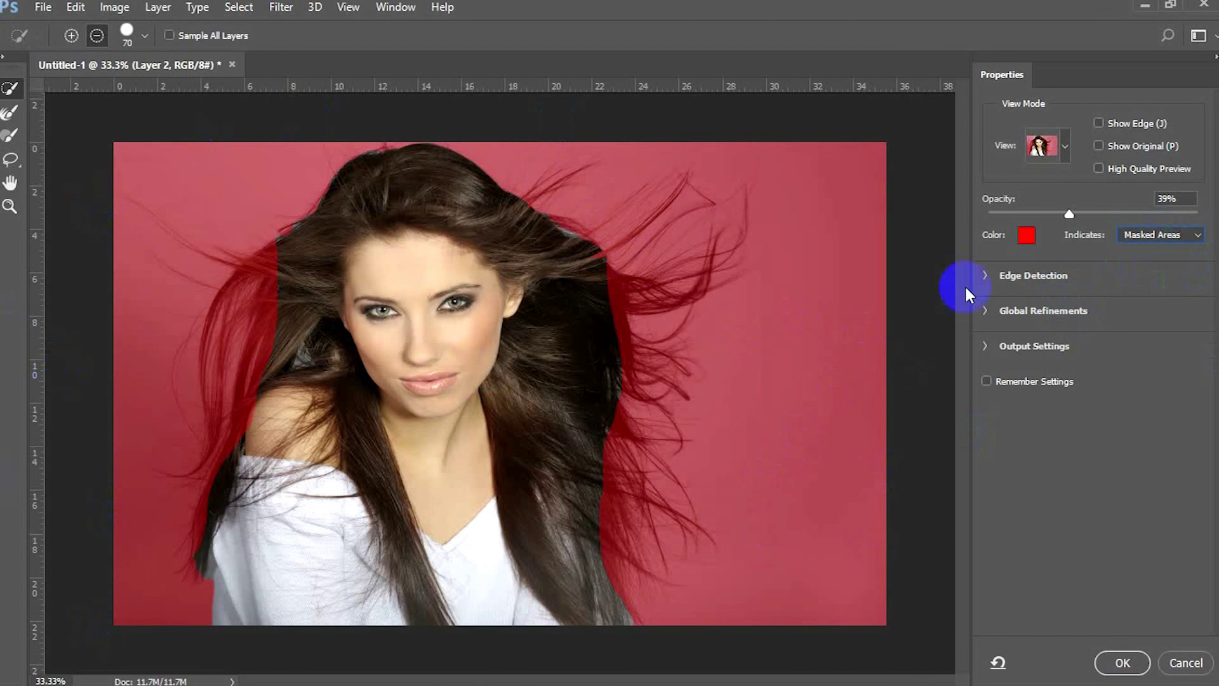
# - Make the red overlay indicate Selected Areas and expand the Edge Detection settings
pyautogui.click(1184, 242)
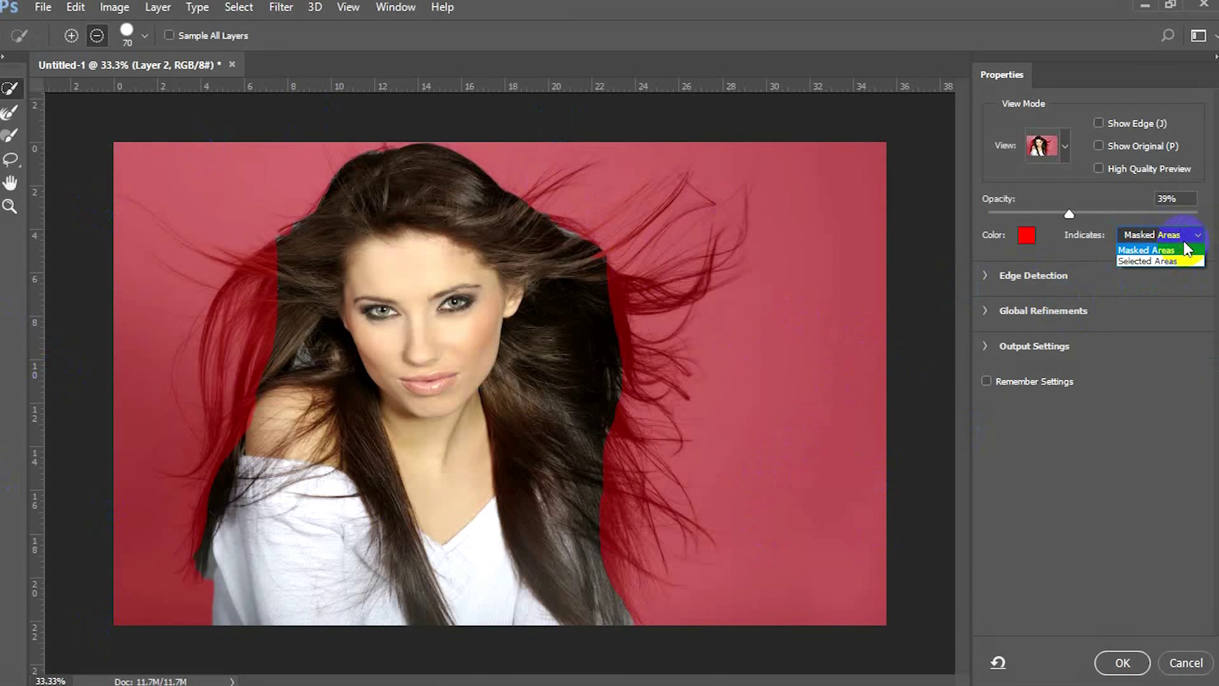
pyautogui.click(1144, 255)
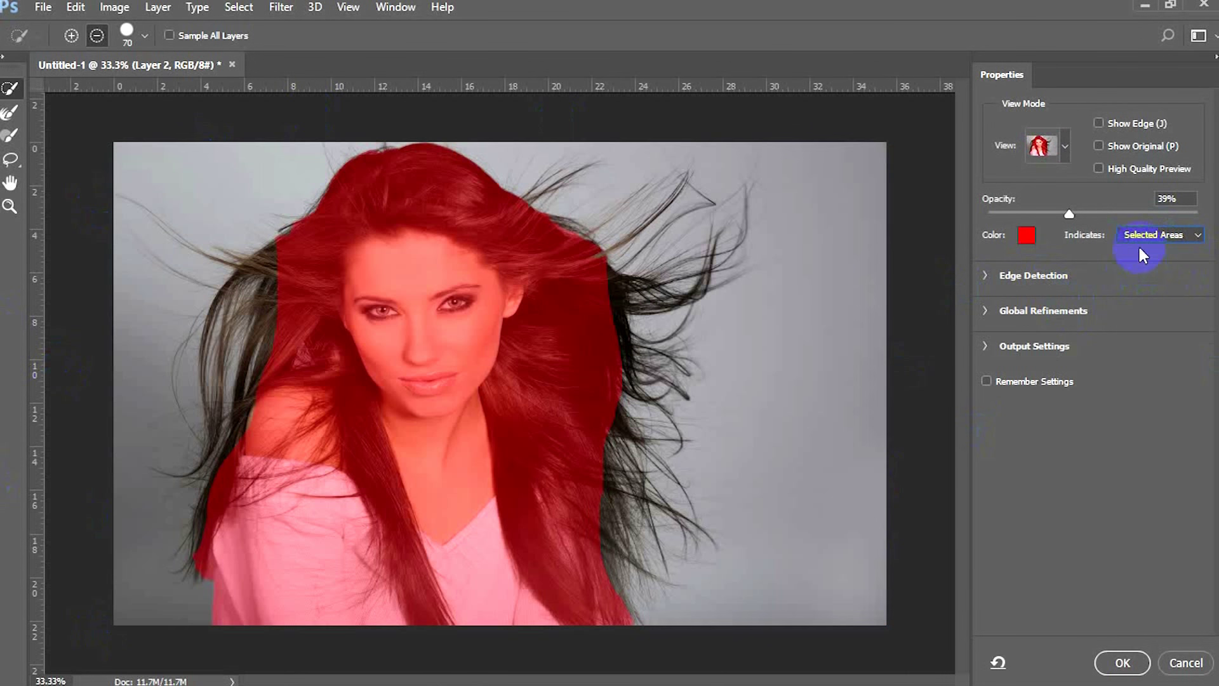
pyautogui.click(985, 277)
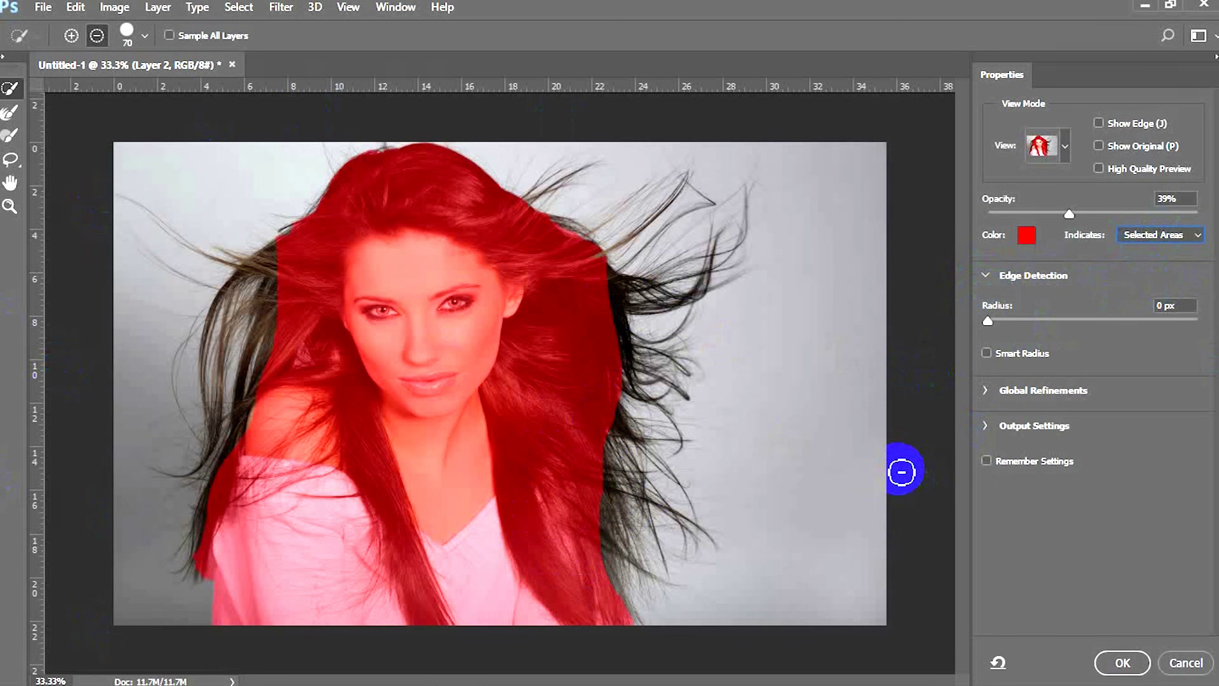
# - Test an Edge Detection radius of 84 px on the hair's edge, reduce it to 2 px and enable Smart Radius
pyautogui.hotkey('ctrl', '+')
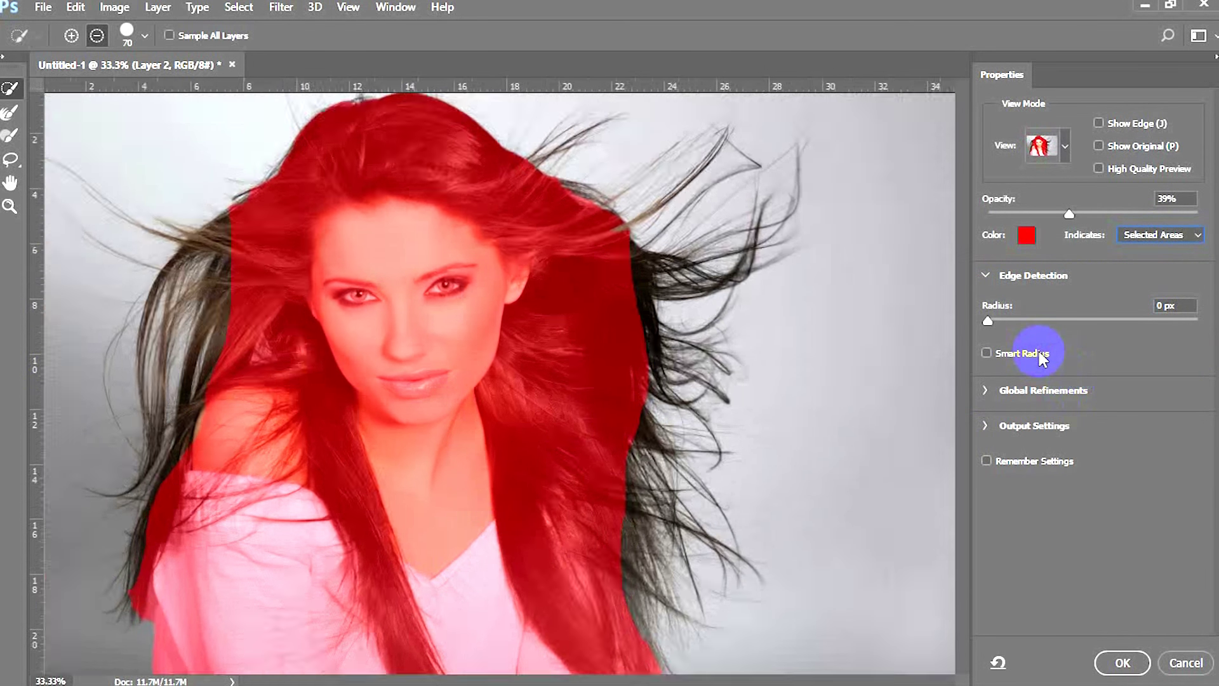
pyautogui.moveTo(645, 335); pyautogui.dragTo(430, 408)
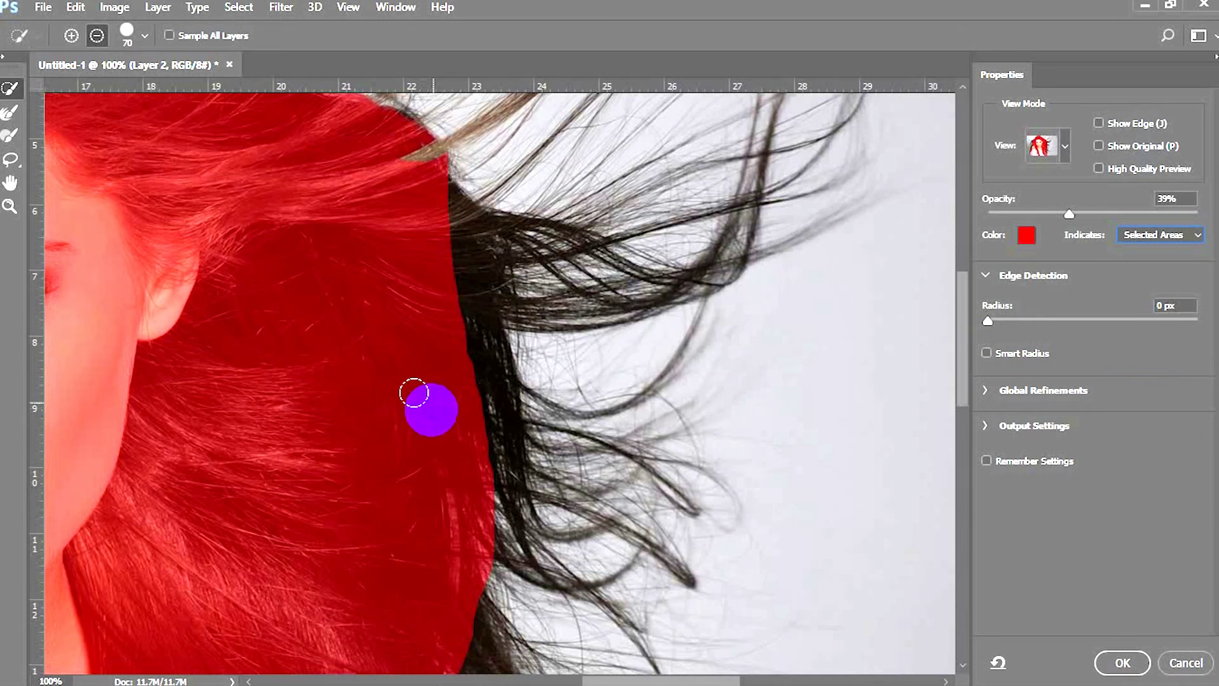
pyautogui.hotkey('ctrl', '+')
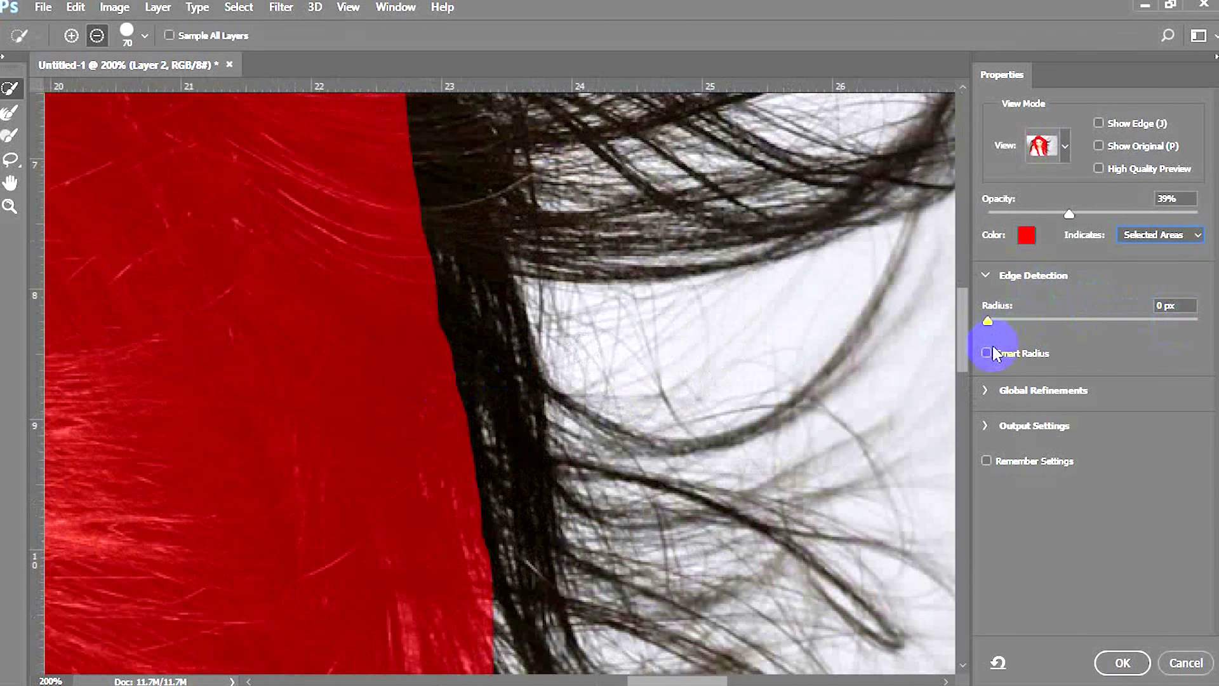
pyautogui.moveTo(988, 321); pyautogui.dragTo(1156, 323)
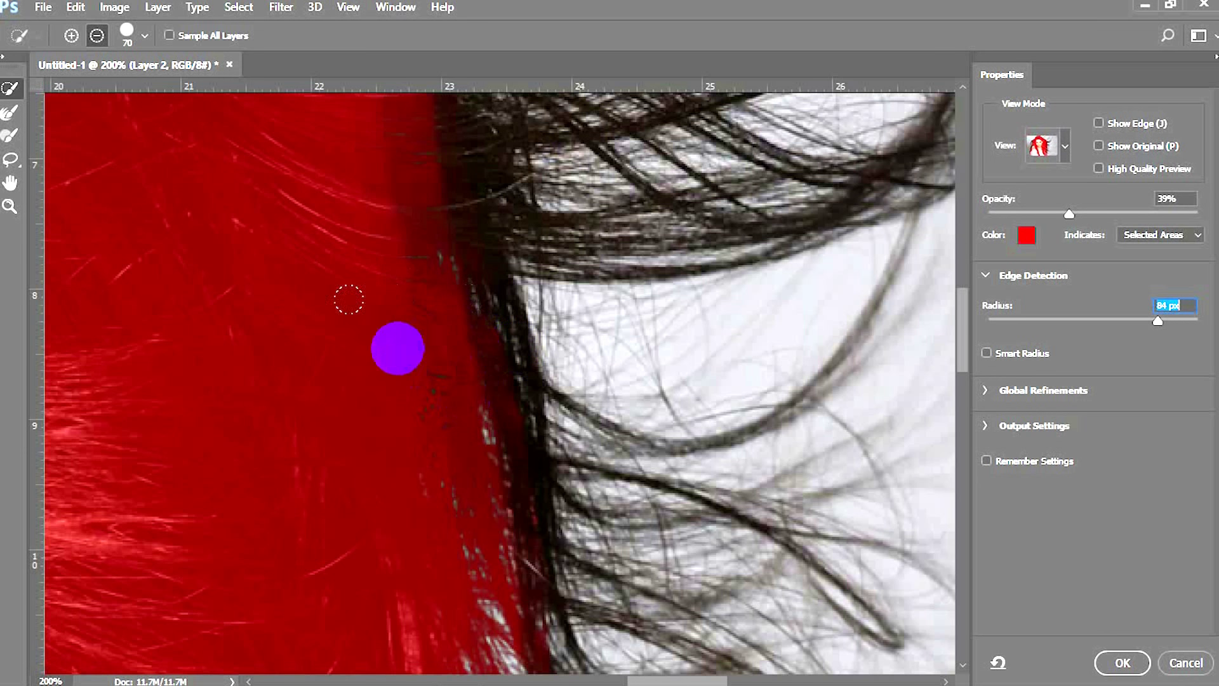
pyautogui.moveTo(1157, 320); pyautogui.dragTo(1036, 322)
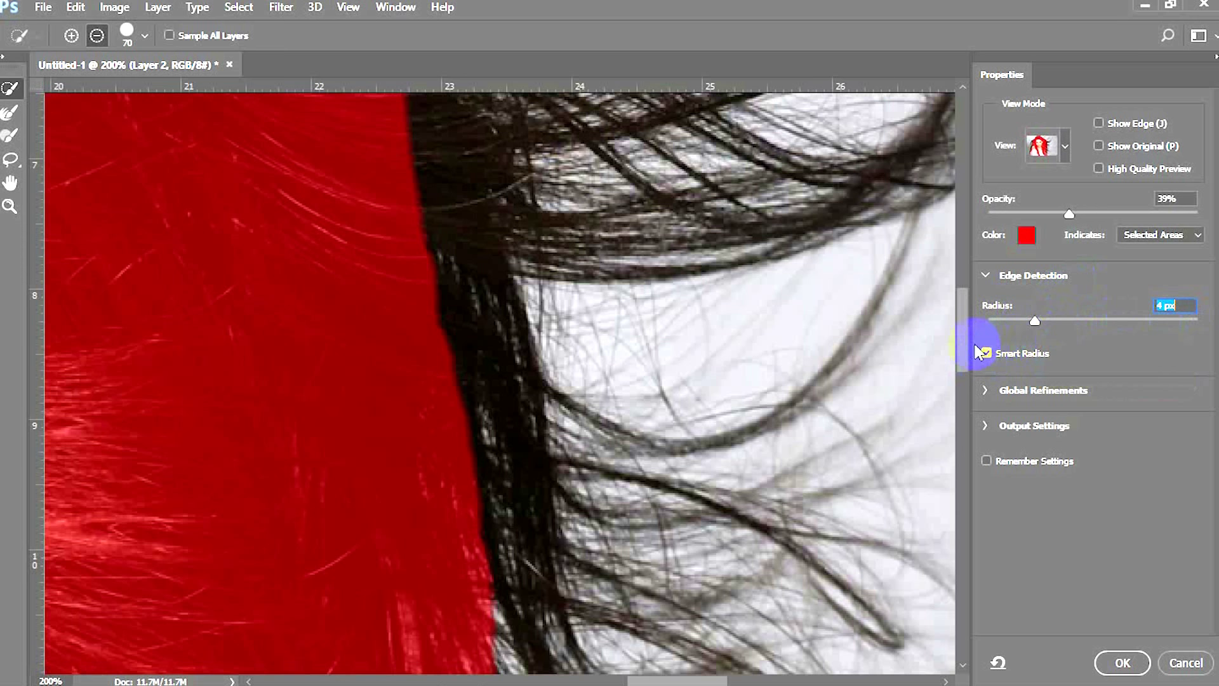
pyautogui.click(987, 355)
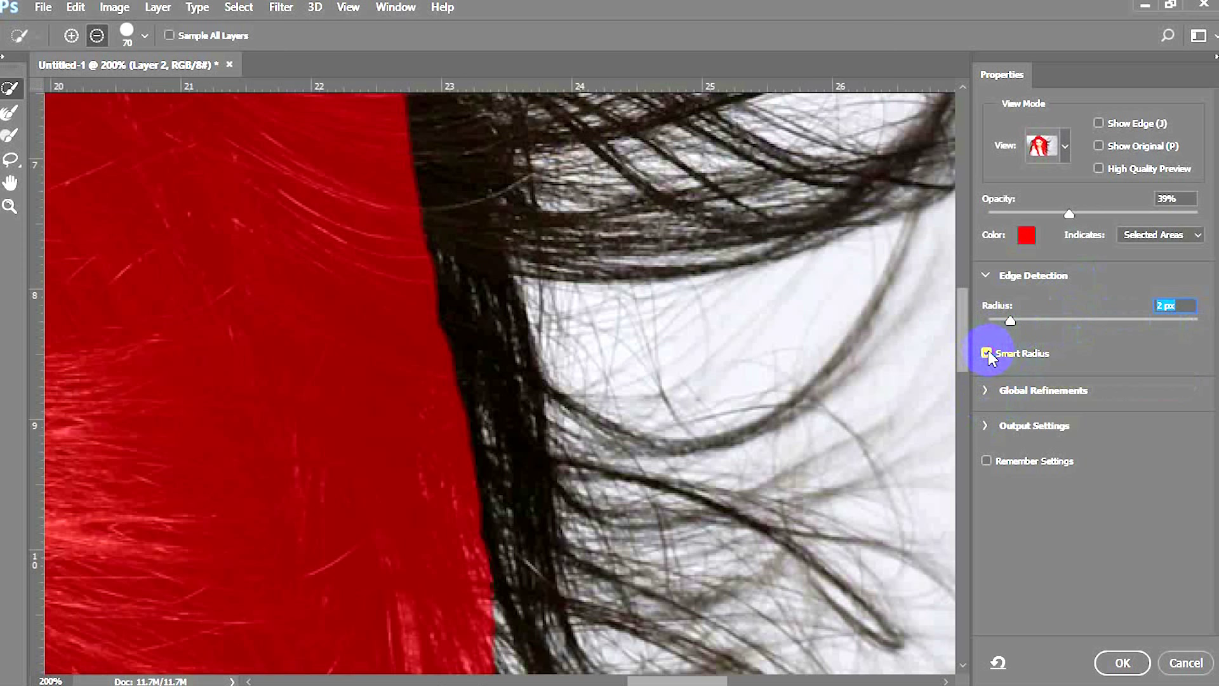
# - Expand the Global Refinements and test Smooth at 81 on a close-up of the hair's edge, resetting it to 0
pyautogui.click(987, 390)
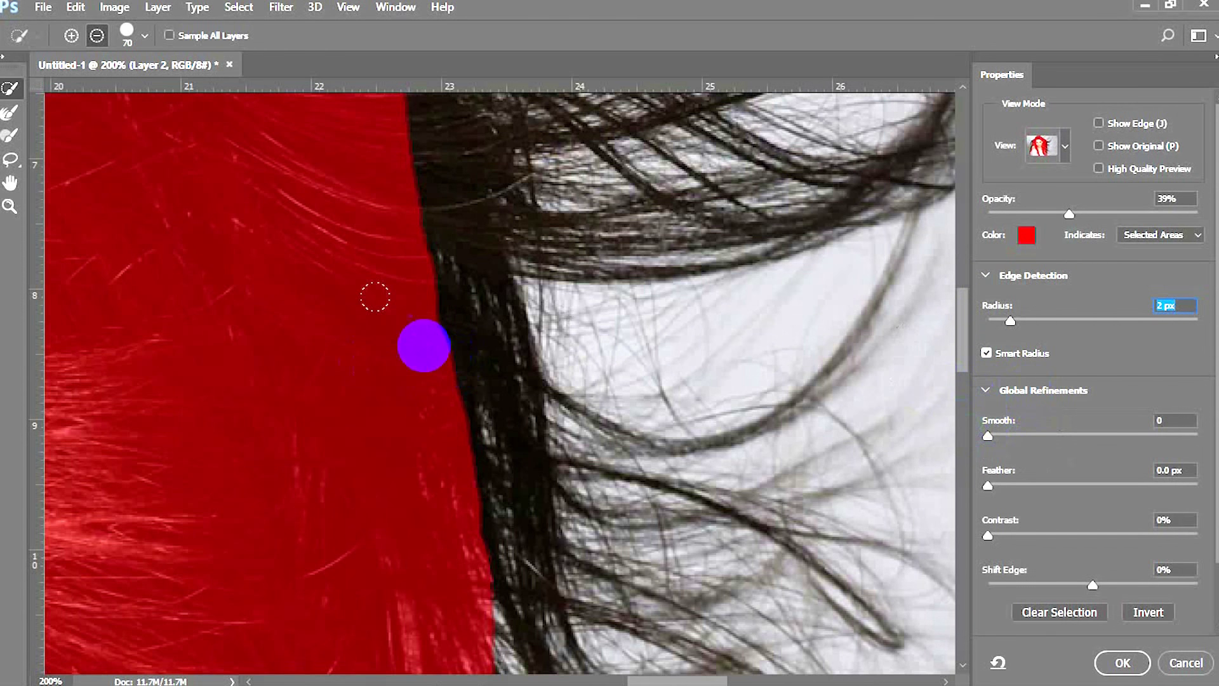
pyautogui.hotkey('ctrl', '+')
pyautogui.hotkey('ctrl', '+')
pyautogui.hotkey('ctrl', '+')
pyautogui.hotkey('ctrl', '+')
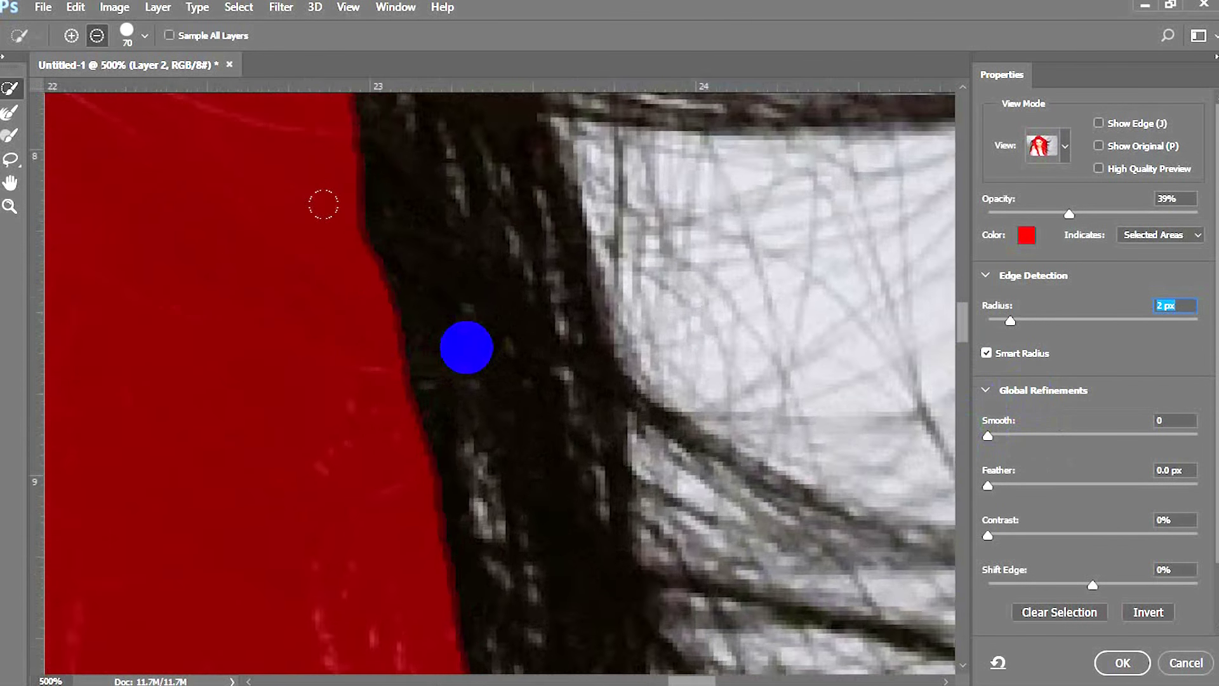
pyautogui.hotkey('ctrl', '-')
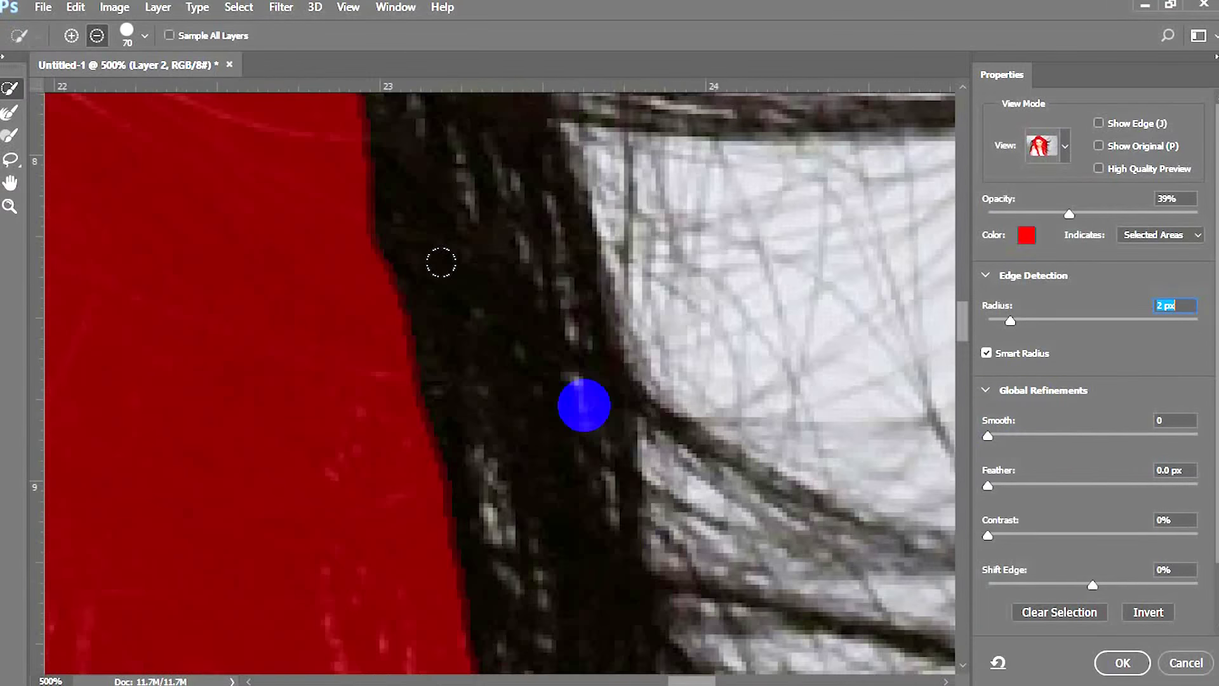
pyautogui.moveTo(988, 438); pyautogui.dragTo(1159, 436)
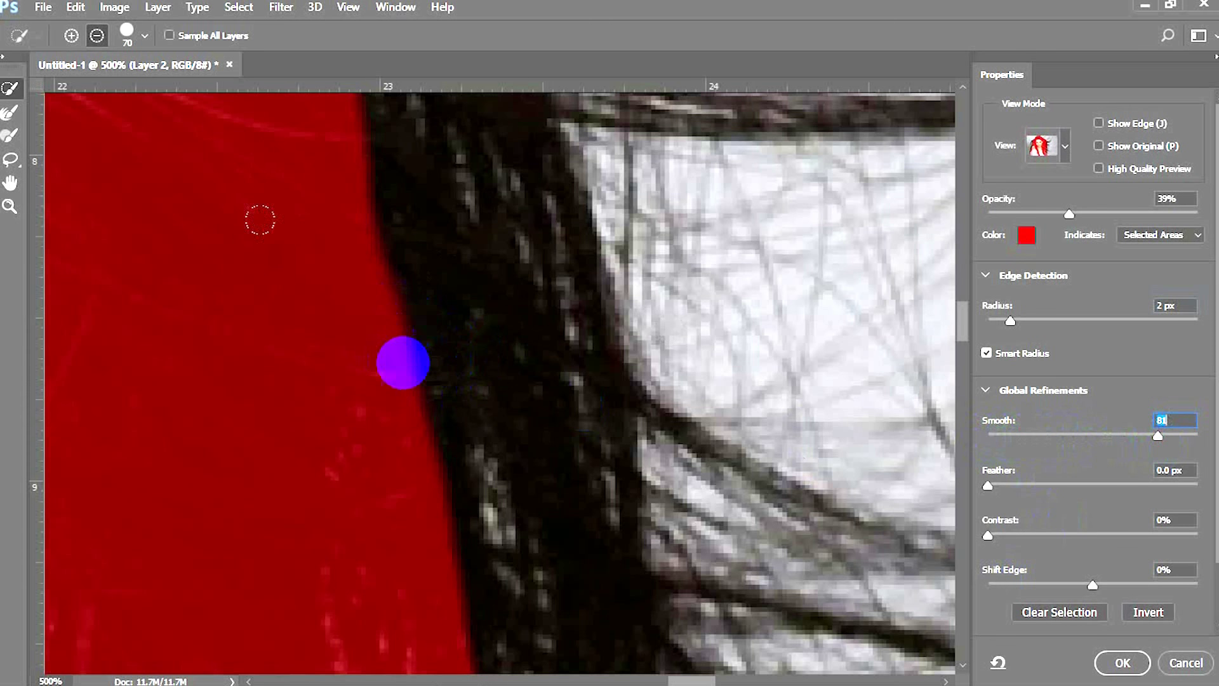
pyautogui.moveTo(1159, 438); pyautogui.dragTo(958, 444)
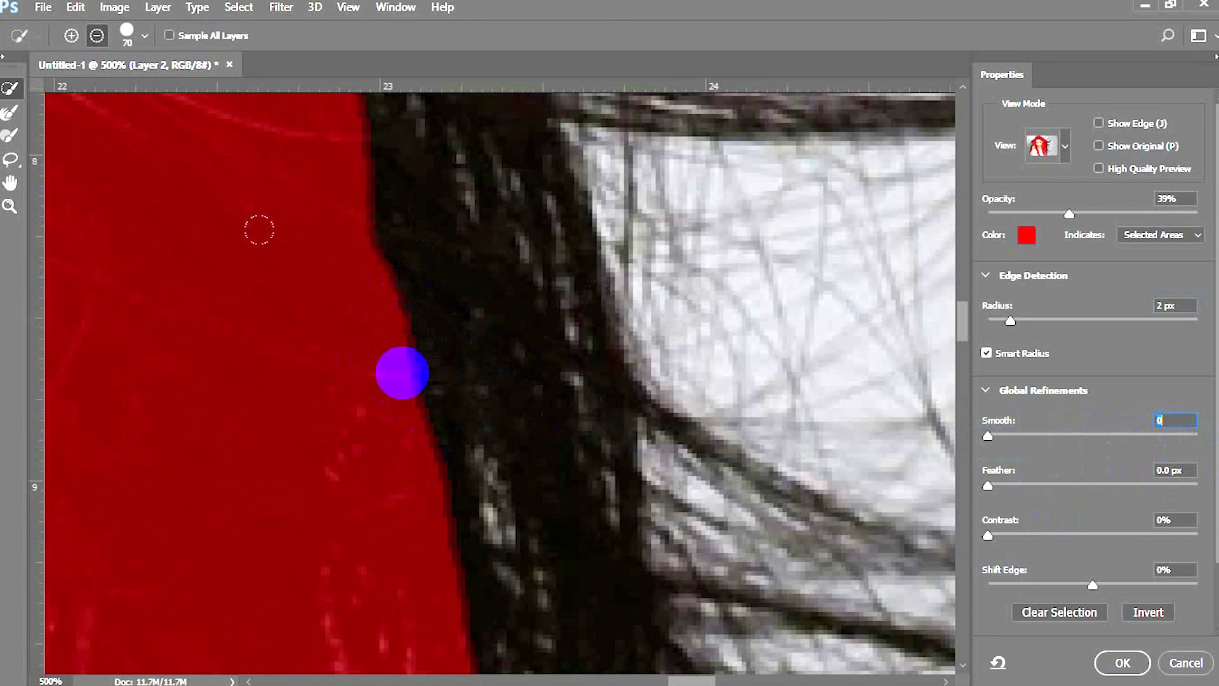
# - Test the maximum Smooth value of 100 on the selection edge and return it to 0
pyautogui.hotkey('ctrl', '+')
pyautogui.hotkey('ctrl', '+')
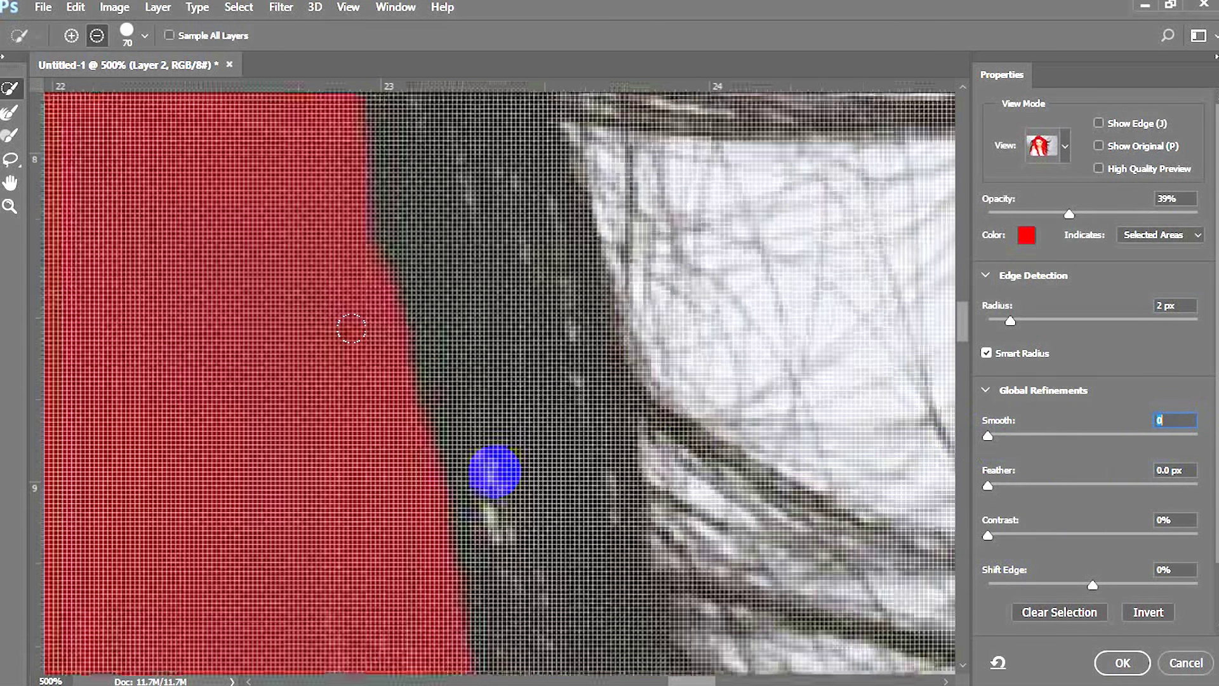
pyautogui.hotkey('ctrl', '-')
pyautogui.hotkey('ctrl', '-')
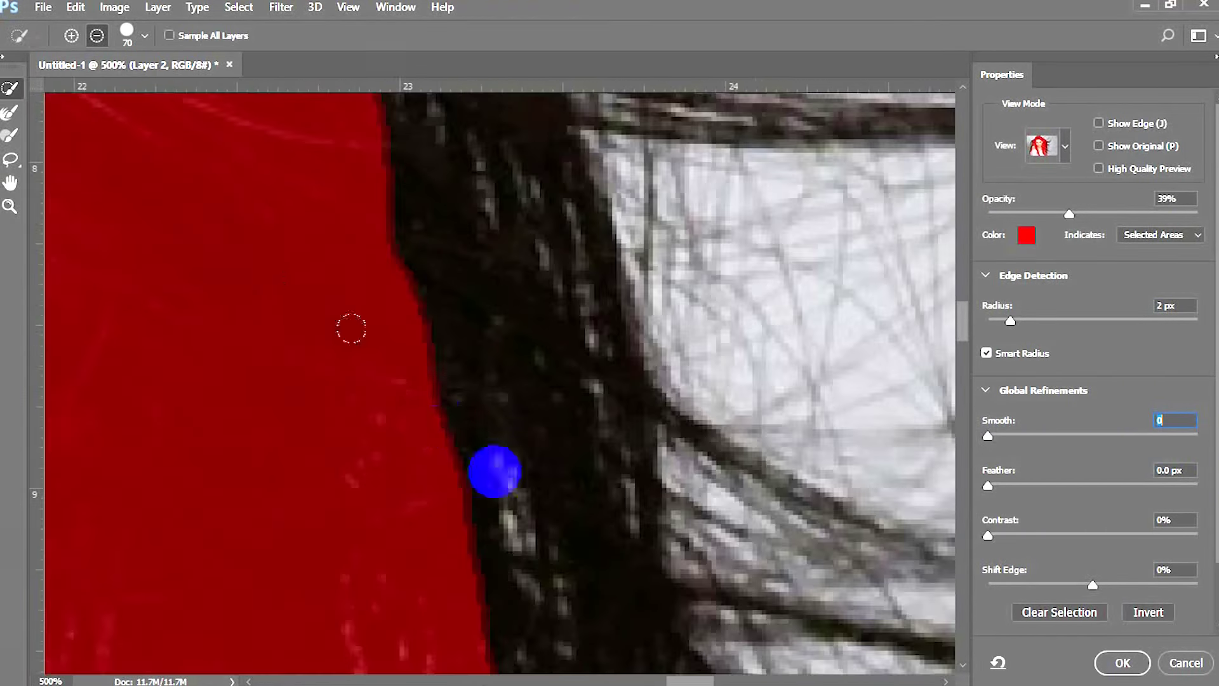
pyautogui.moveTo(1008, 436); pyautogui.dragTo(1198, 436)
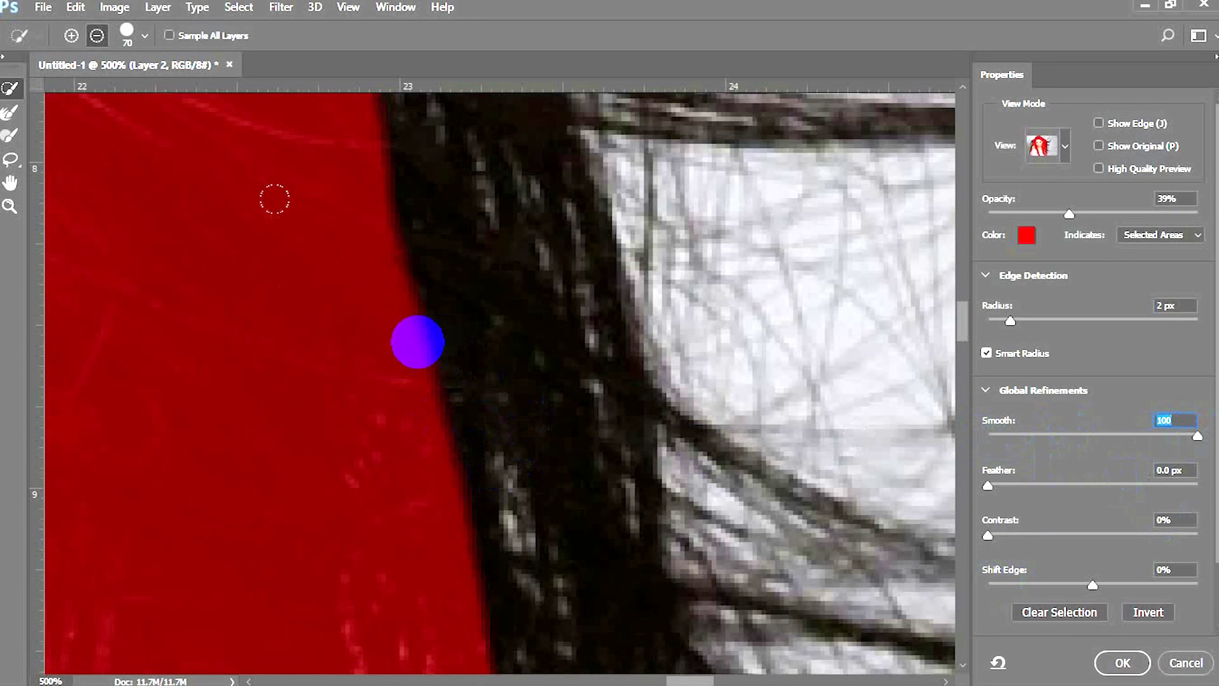
pyautogui.click(1207, 443)
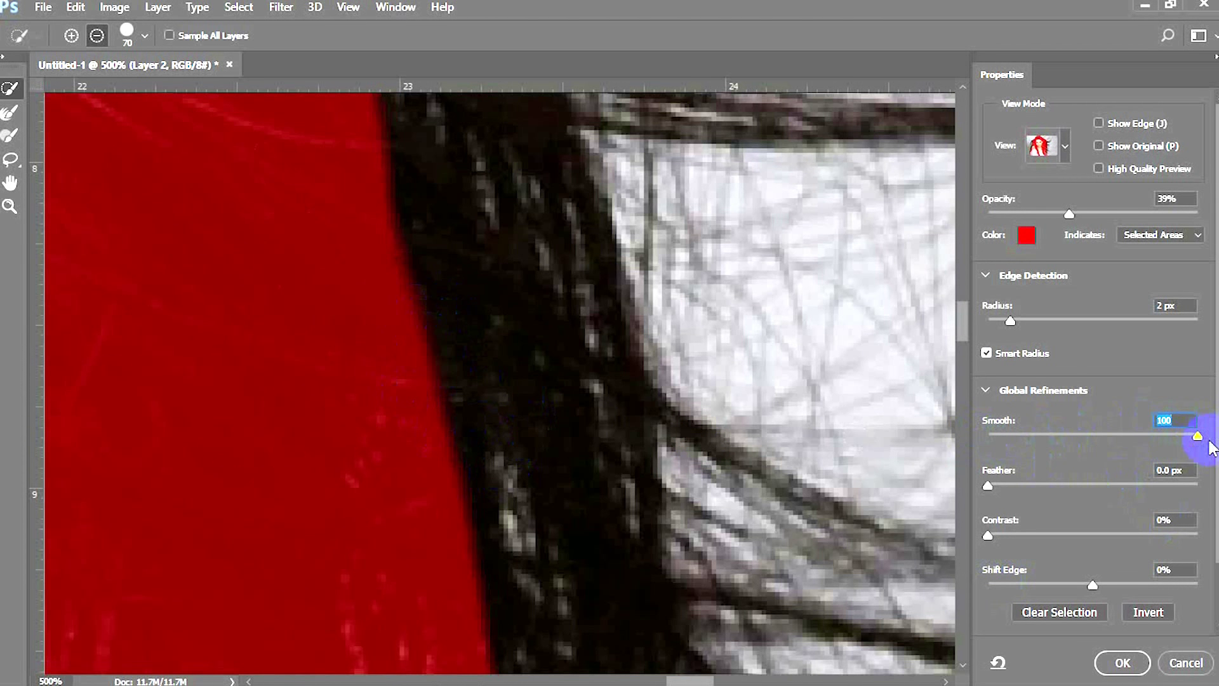
pyautogui.moveTo(1195, 442); pyautogui.dragTo(965, 421)
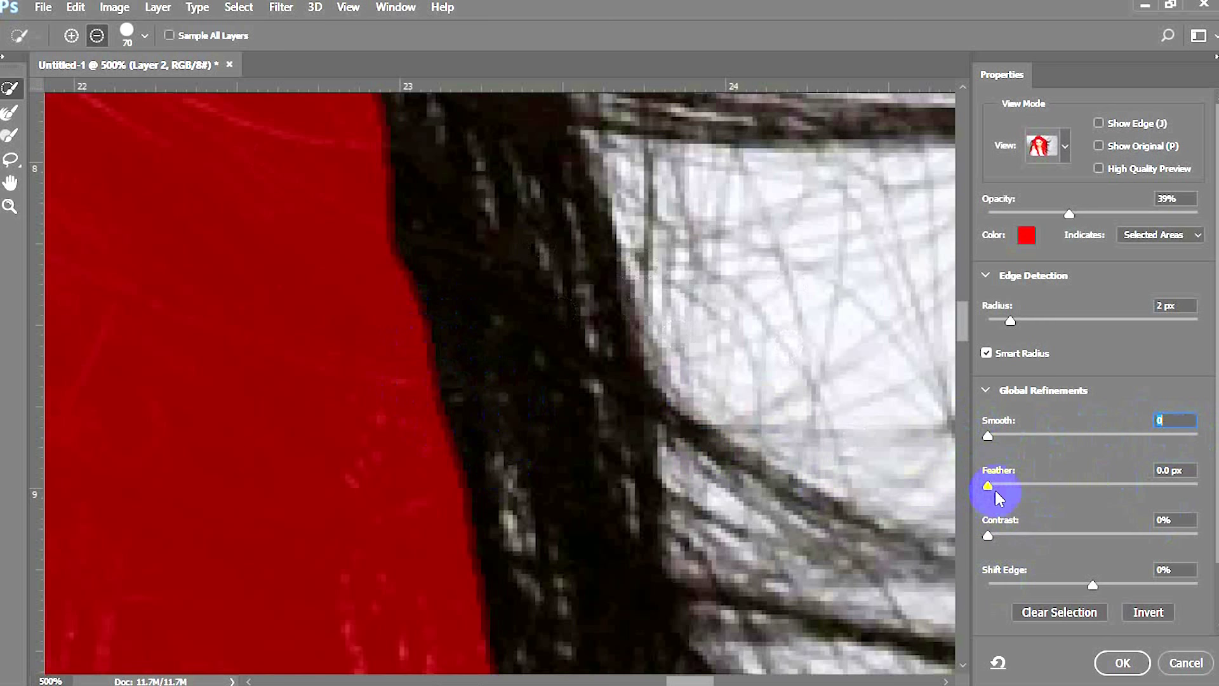
# - Try the Feather and Smooth adjustments on the selection edge and return both to 0
pyautogui.moveTo(988, 486); pyautogui.dragTo(990, 486)
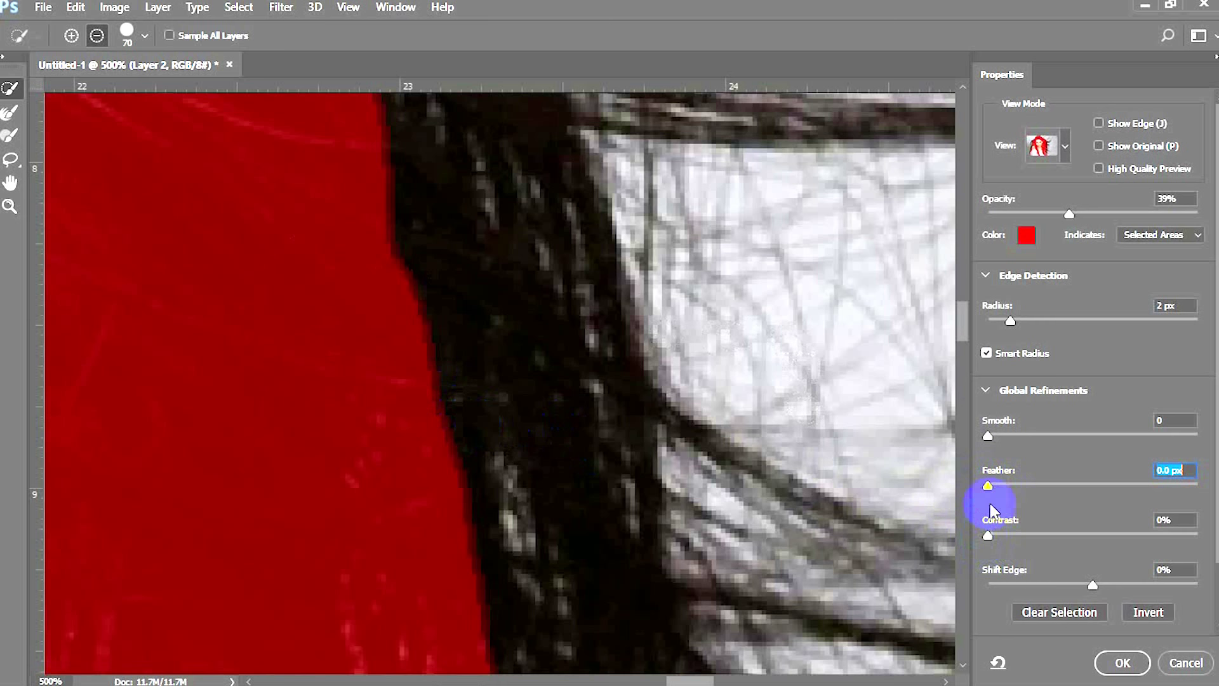
pyautogui.moveTo(987, 435); pyautogui.dragTo(1149, 436)
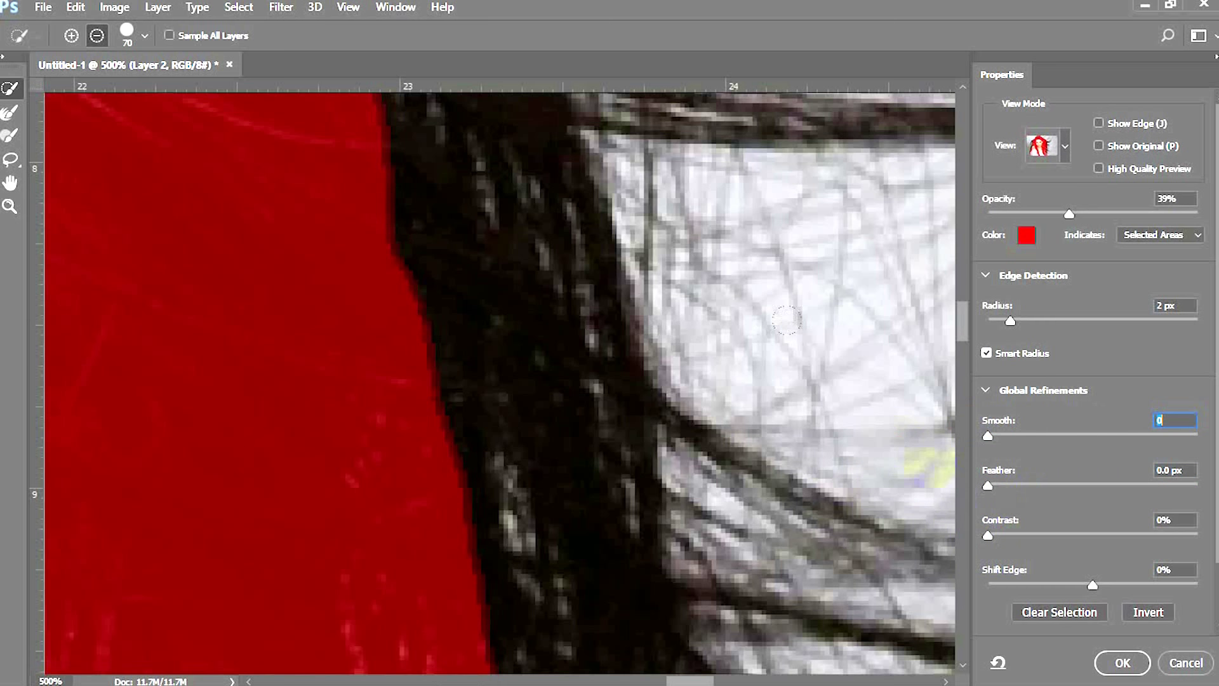
pyautogui.click(989, 488)
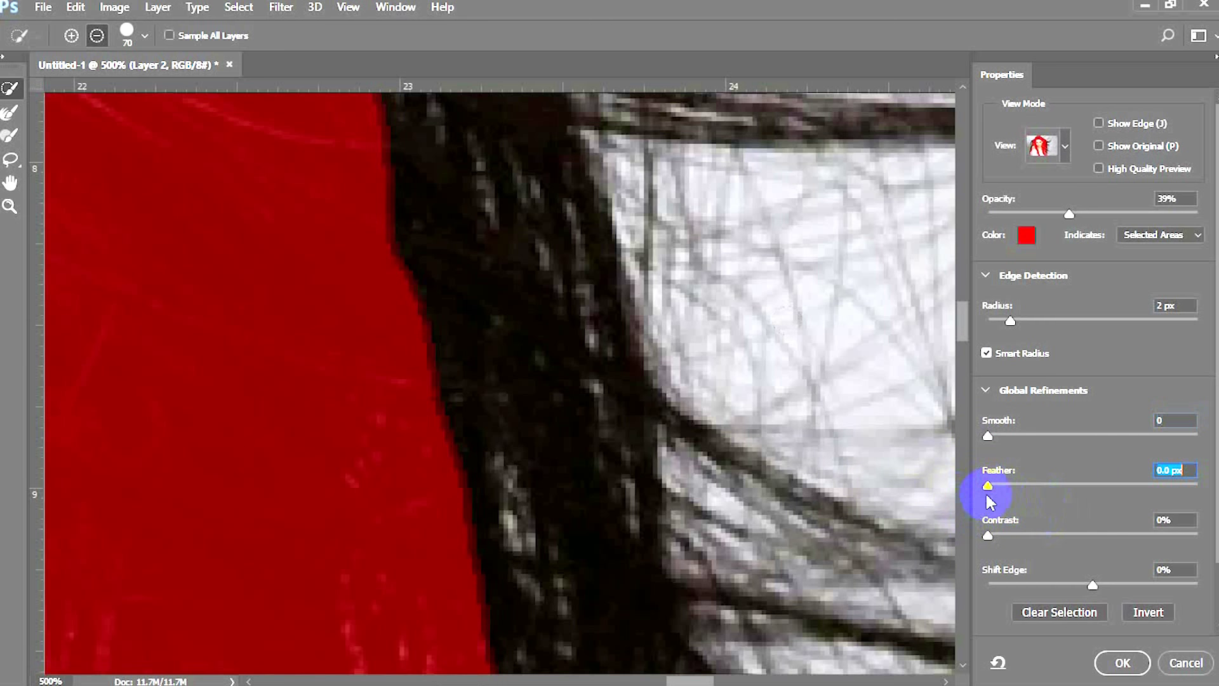
# - Test Contrast at 100% and back at 0%, and Shift Edge at +100% and -100%, on the selection edge
pyautogui.moveTo(989, 537); pyautogui.dragTo(1198, 536)
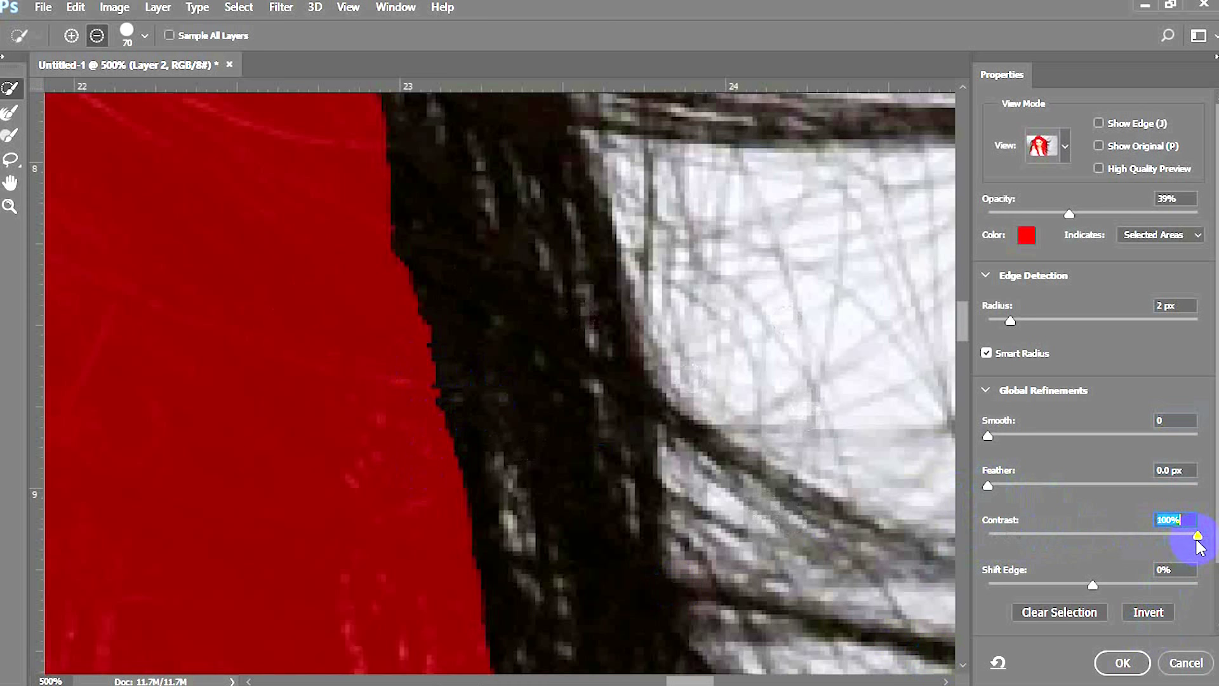
pyautogui.moveTo(1197, 541); pyautogui.dragTo(950, 535)
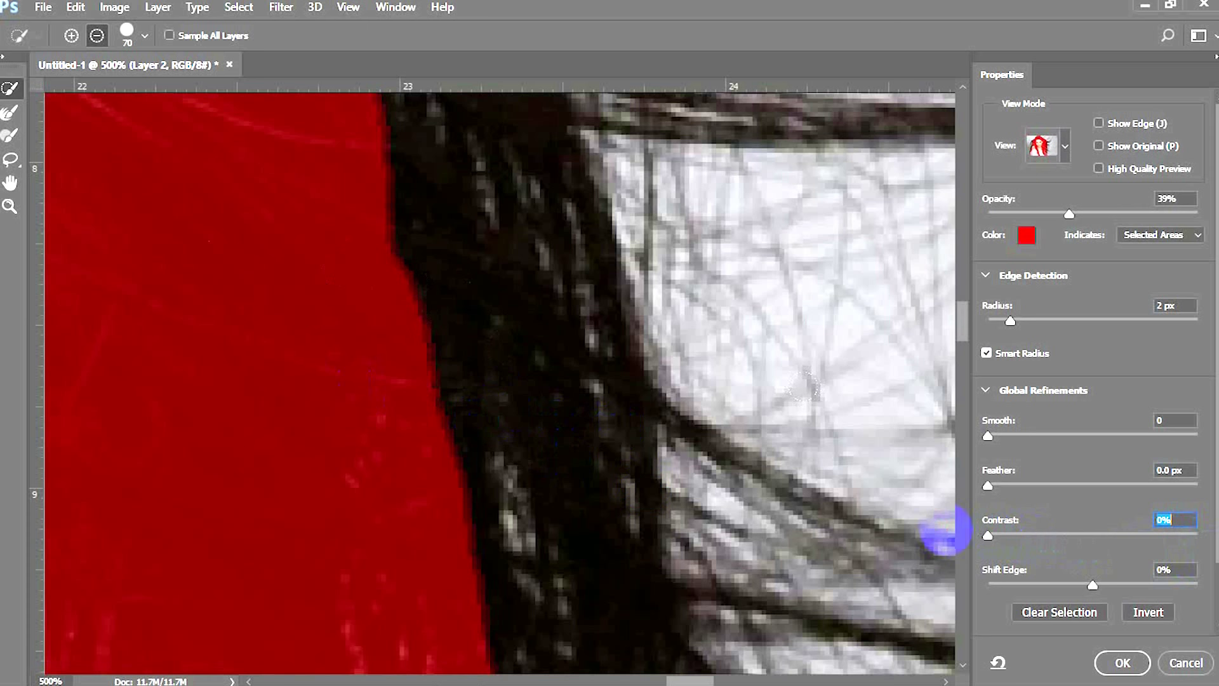
pyautogui.scroll(-2, 1061, 546)
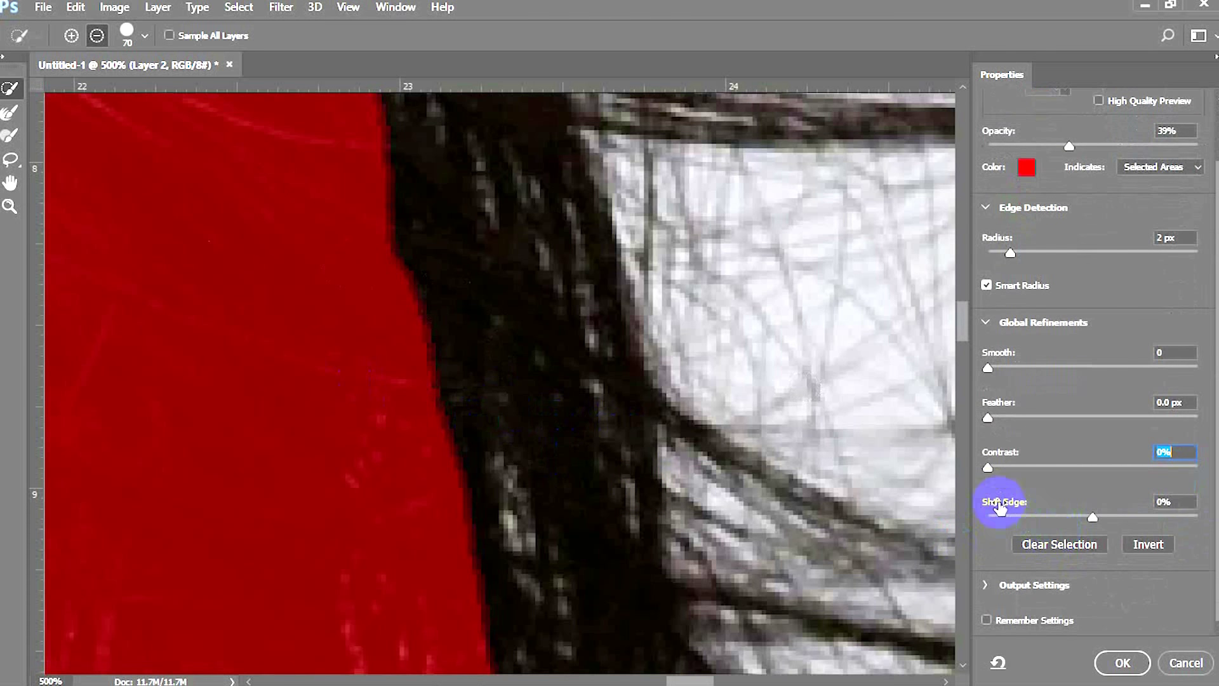
pyautogui.moveTo(1093, 520); pyautogui.dragTo(1213, 518)
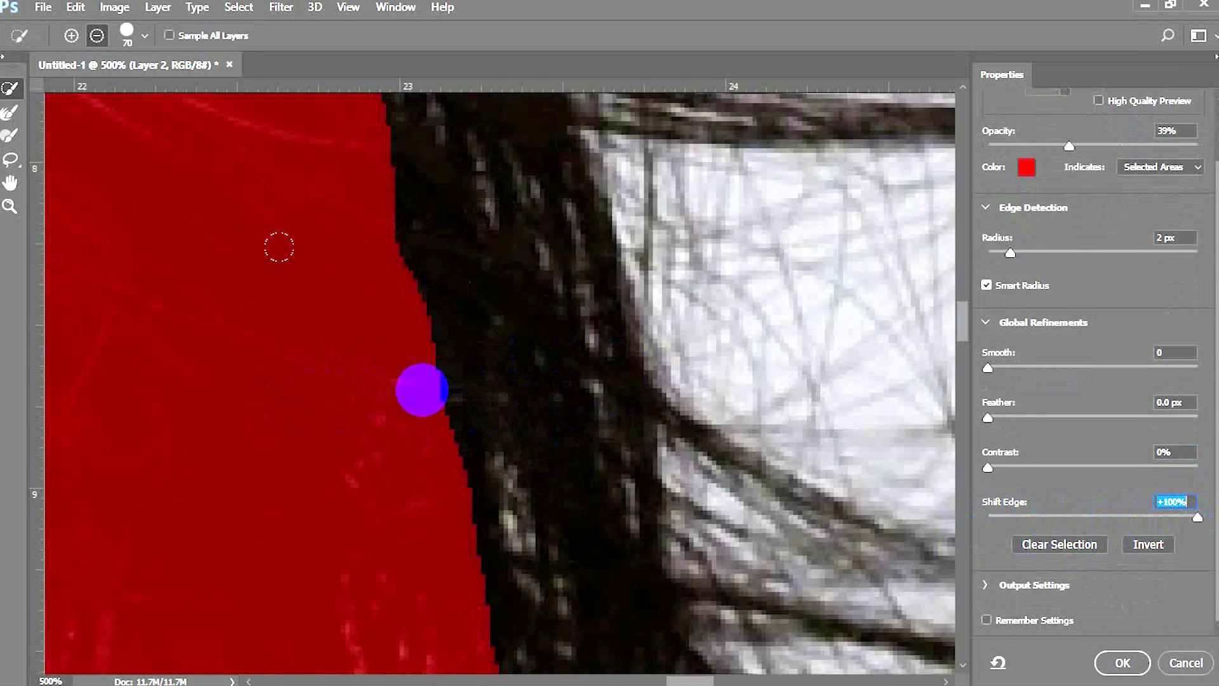
pyautogui.moveTo(1196, 516); pyautogui.dragTo(958, 517)
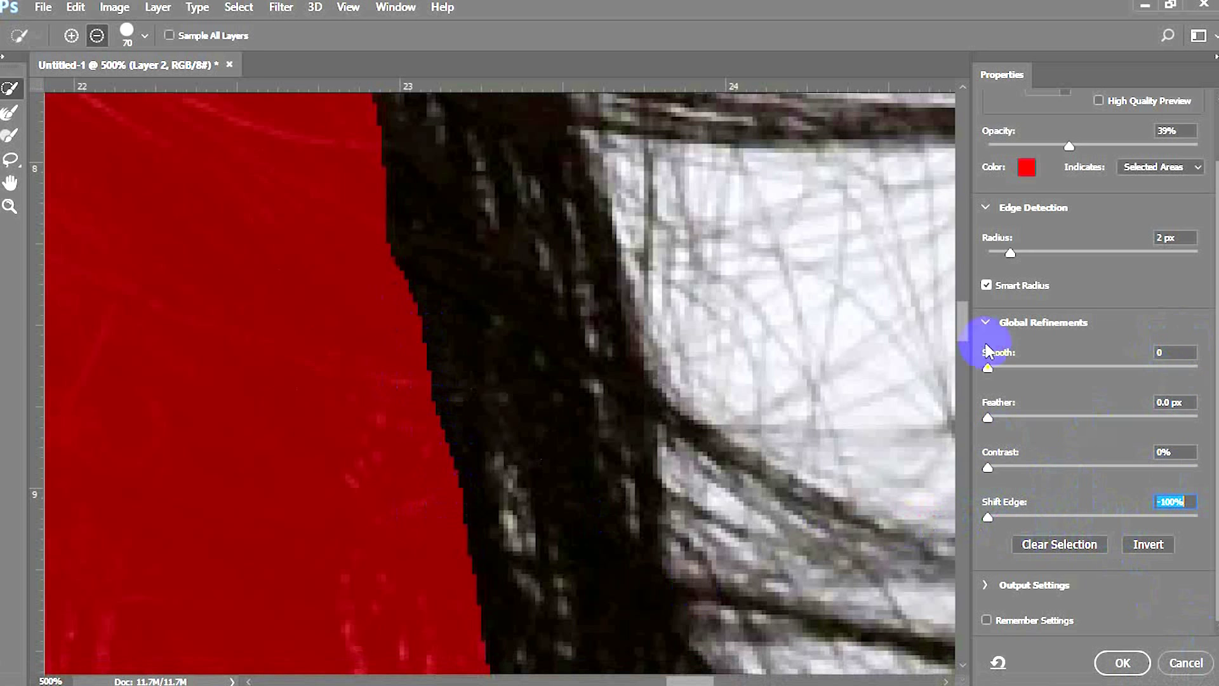
# - Set the selection edge's Feather to 8.0 px, Contrast to 47% and Shift Edge to +6%
pyautogui.moveTo(987, 417); pyautogui.dragTo(1061, 419)
pyautogui.moveTo(987, 467); pyautogui.dragTo(1086, 466)
pyautogui.moveTo(1011, 516); pyautogui.dragTo(1102, 513)
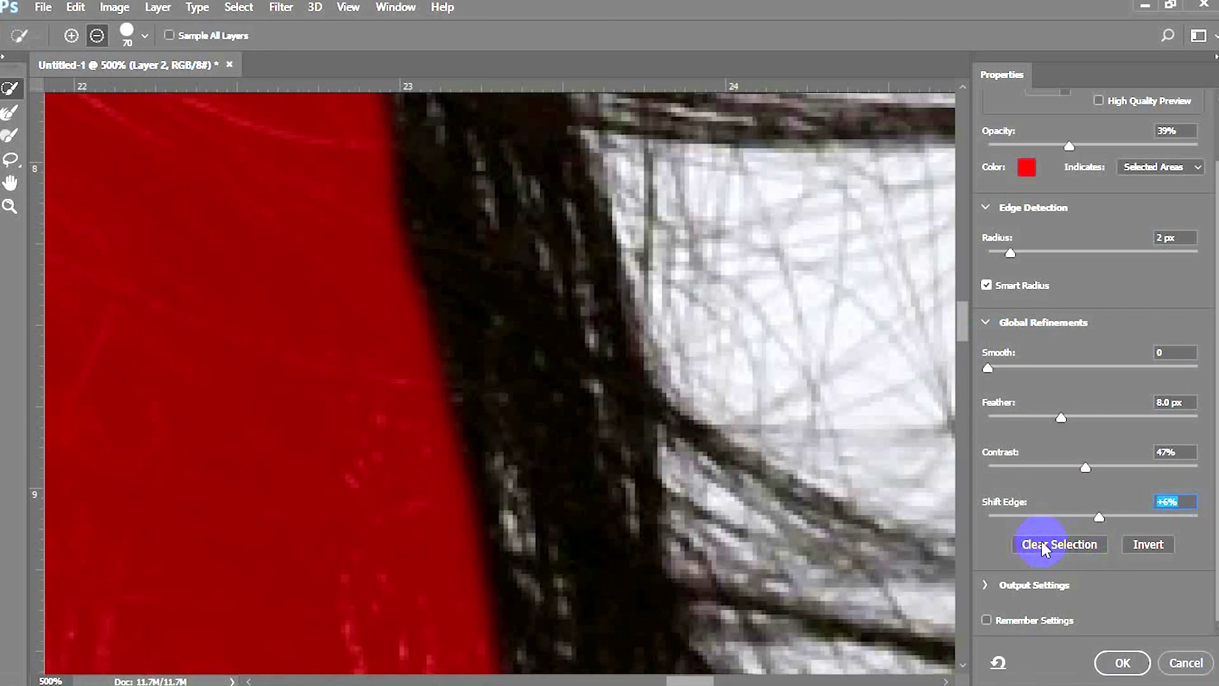
# - Clear the selection, check the whole image without it, and undo the clearing
pyautogui.click(1044, 545)
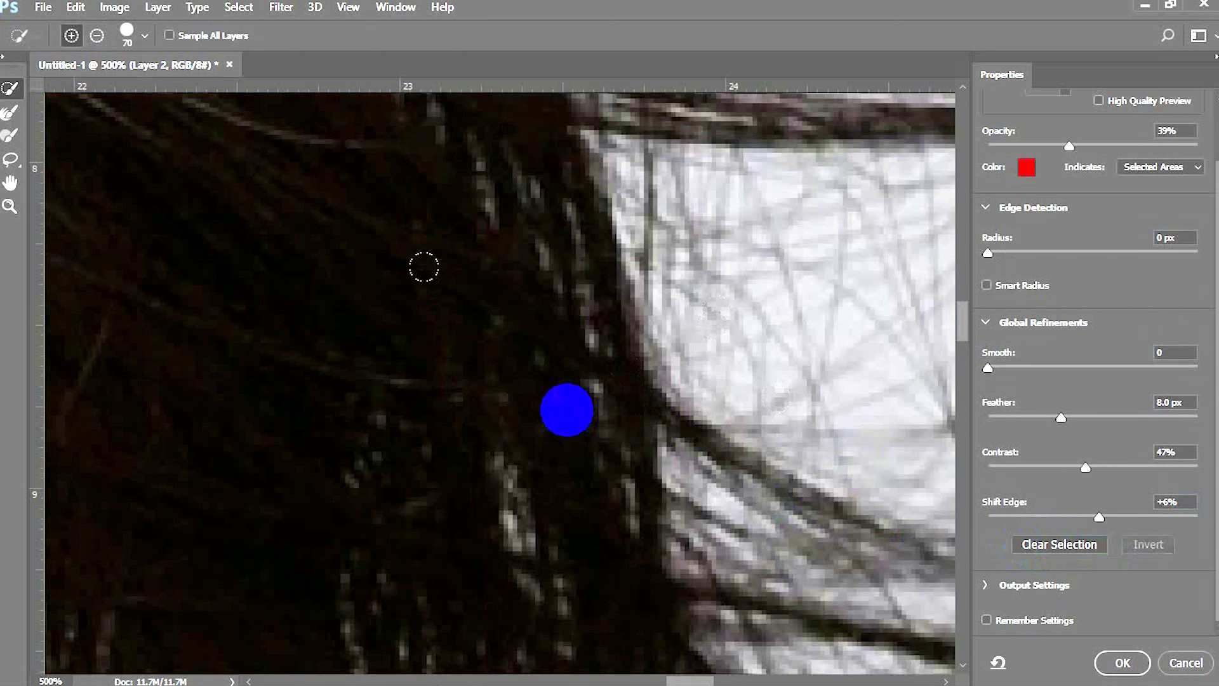
pyautogui.hotkey('ctrl', '-')
pyautogui.hotkey('ctrl', '-')
pyautogui.hotkey('ctrl', '-')
pyautogui.hotkey('ctrl', '-')
pyautogui.hotkey('ctrl', '-')
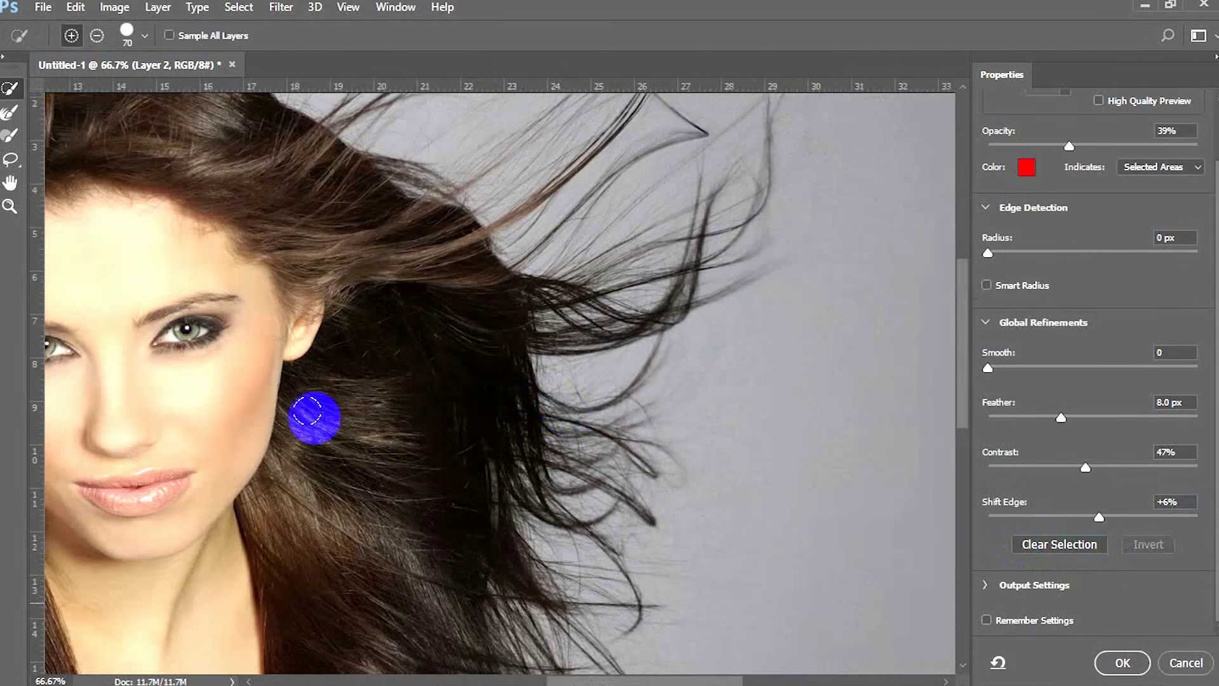
pyautogui.hotkey('ctrl', '-')
pyautogui.hotkey('ctrl', '-')
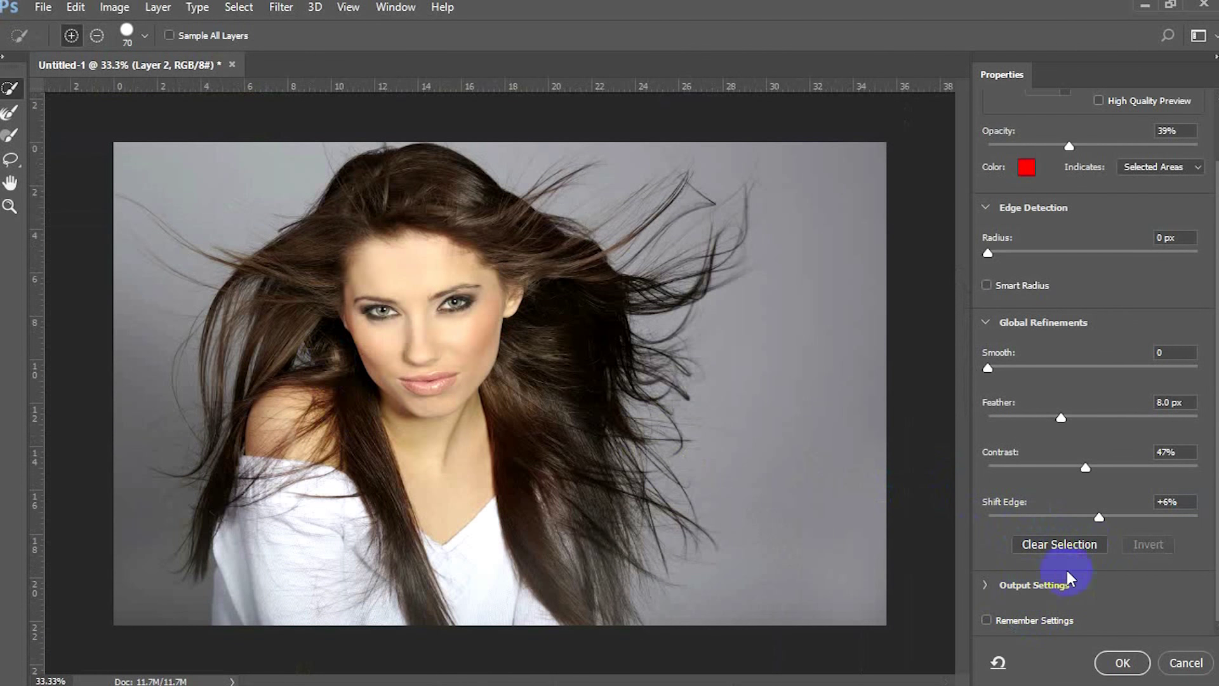
pyautogui.hotkey('ctrl', 'z')
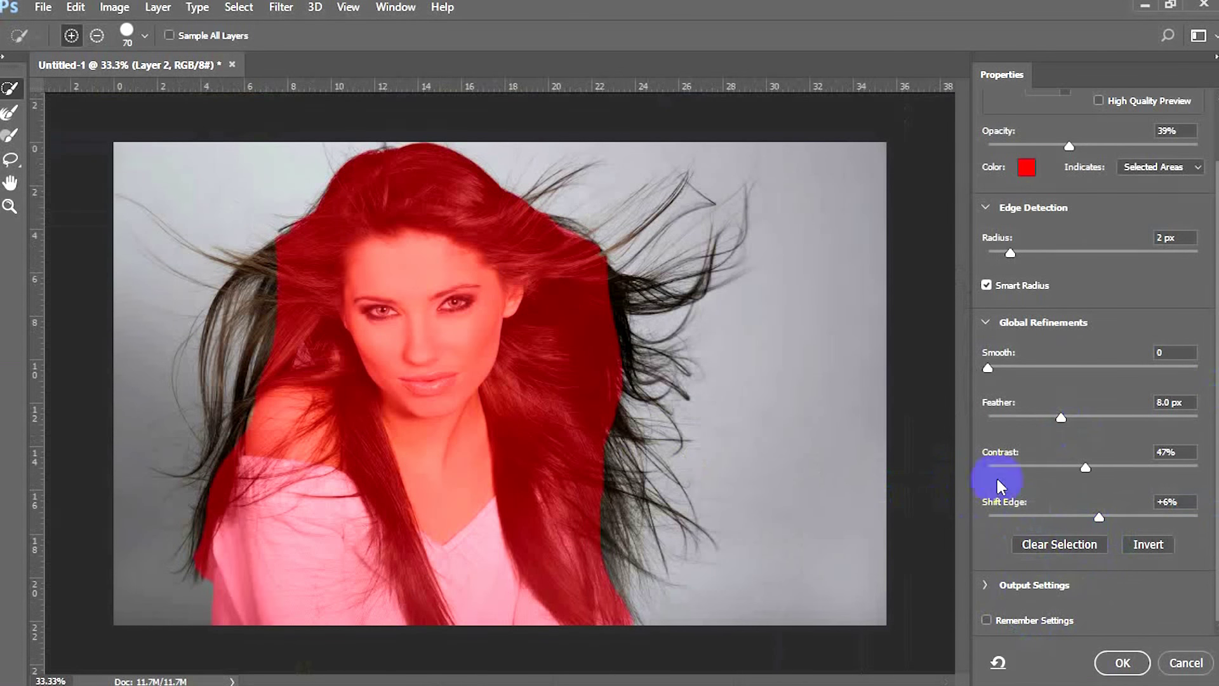
# - Invert the selection to the background and invert it back to the woman
pyautogui.click(1147, 546)
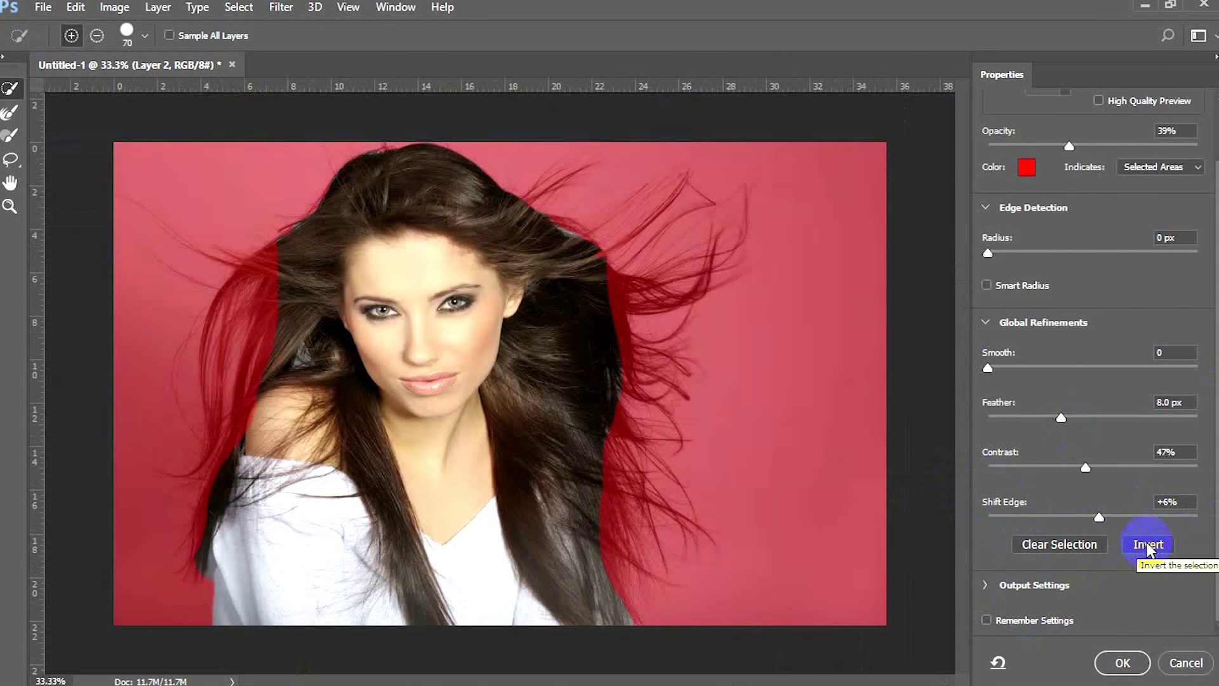
pyautogui.click(1170, 169)
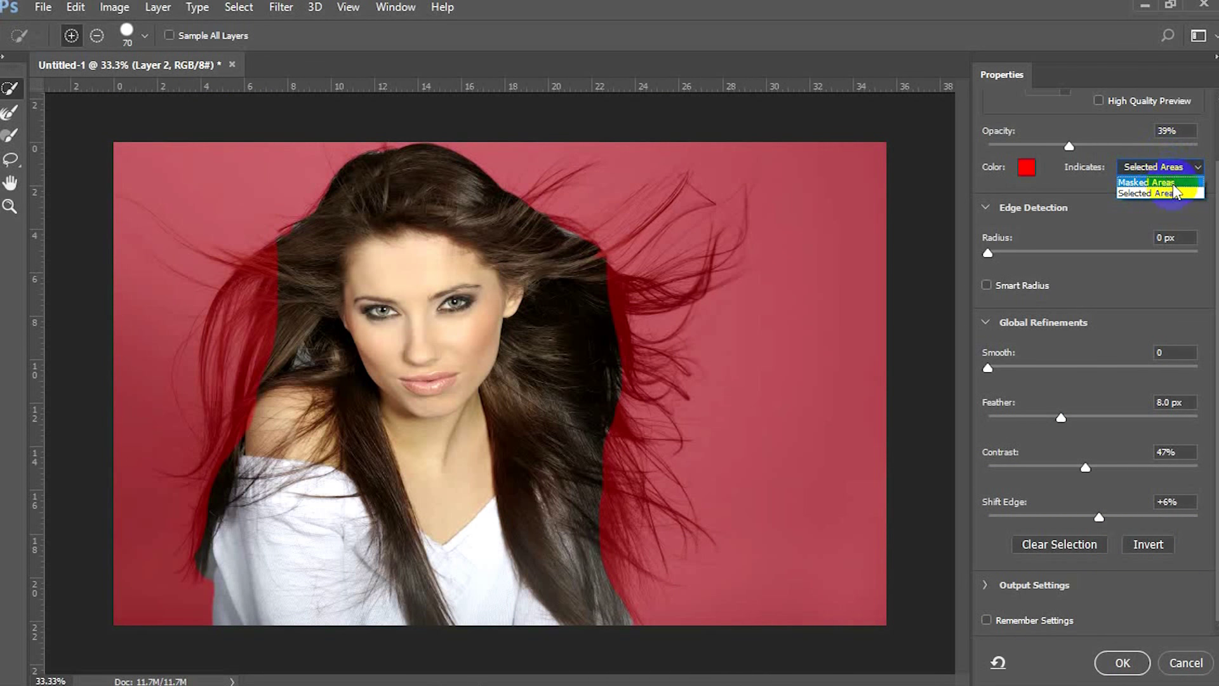
pyautogui.click(1141, 547)
pyautogui.click(1137, 544)
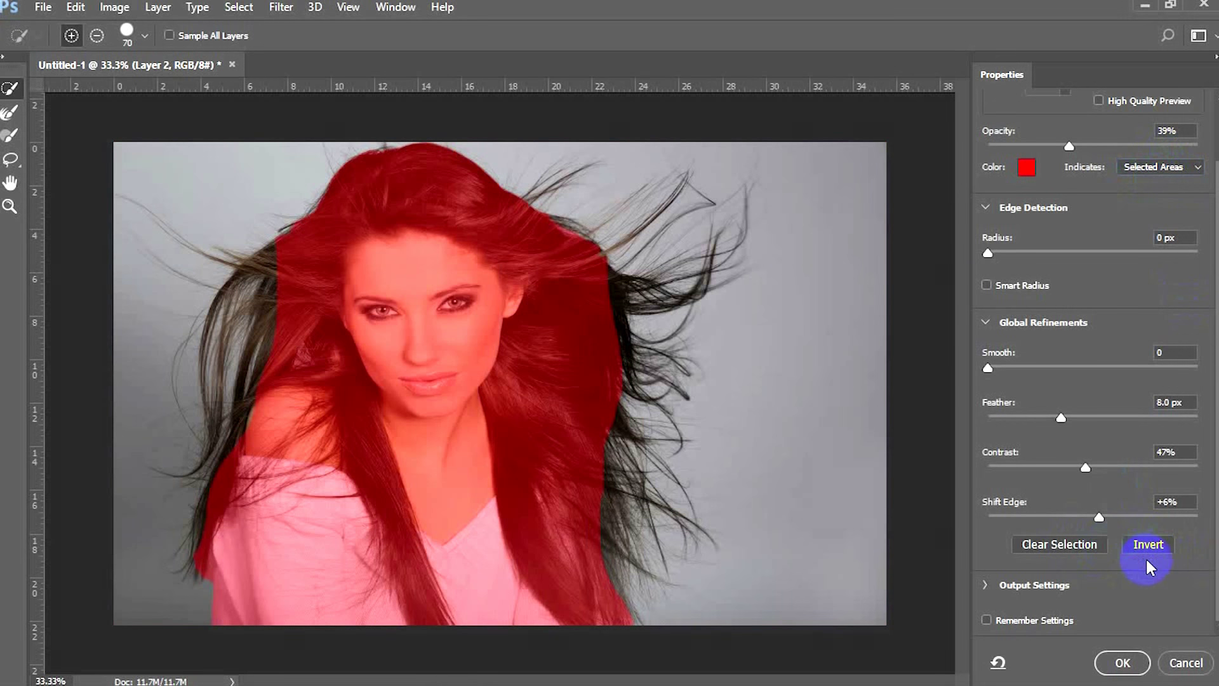
# - Expand the output settings, review the available output destinations and keep Selection as the output
pyautogui.click(985, 584)
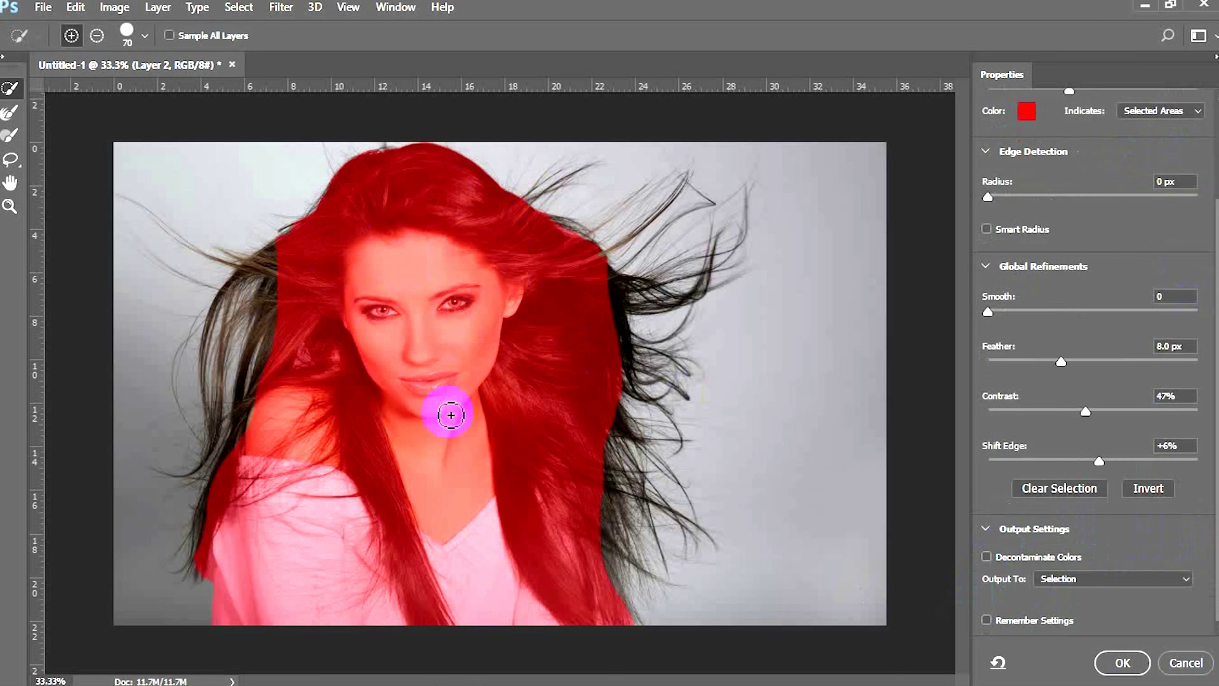
pyautogui.click(1141, 581)
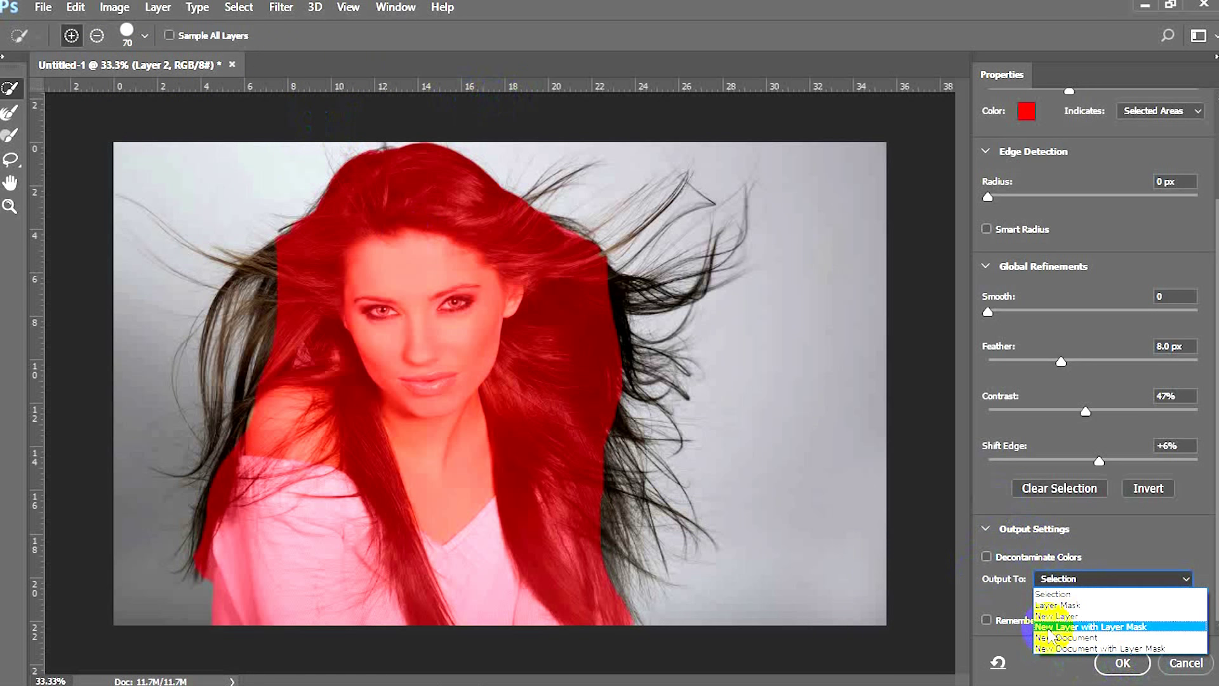
pyautogui.click(1072, 594)
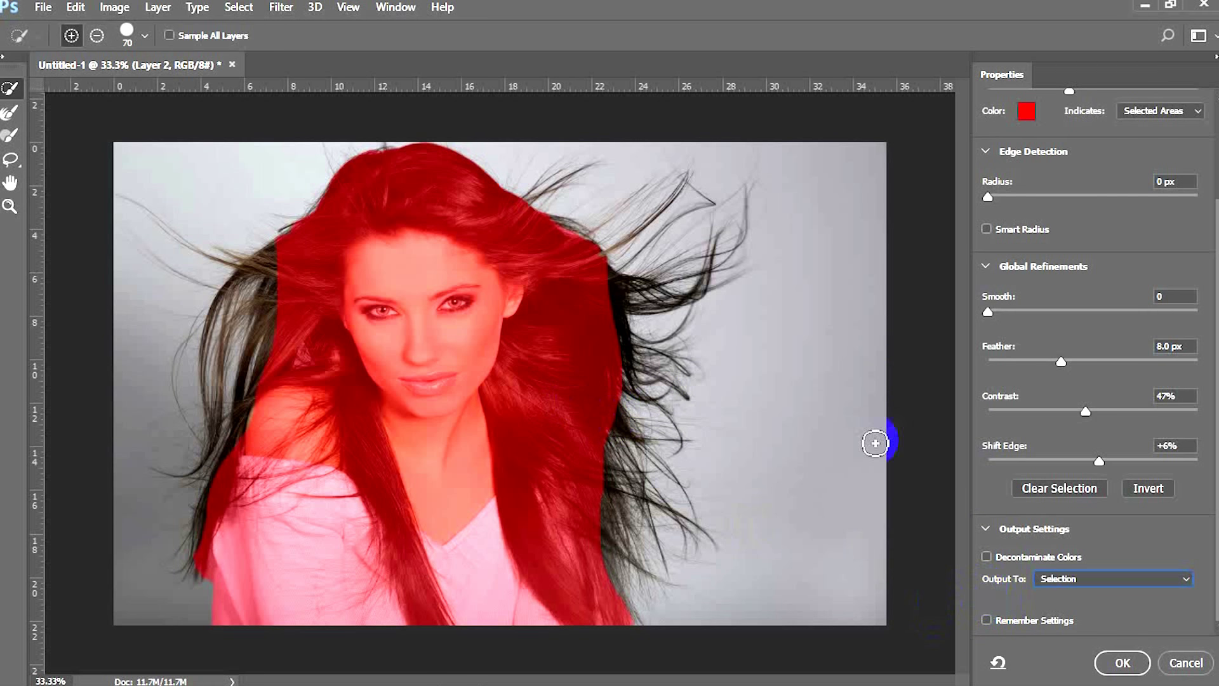
pyautogui.scroll(3, 1095, 412)
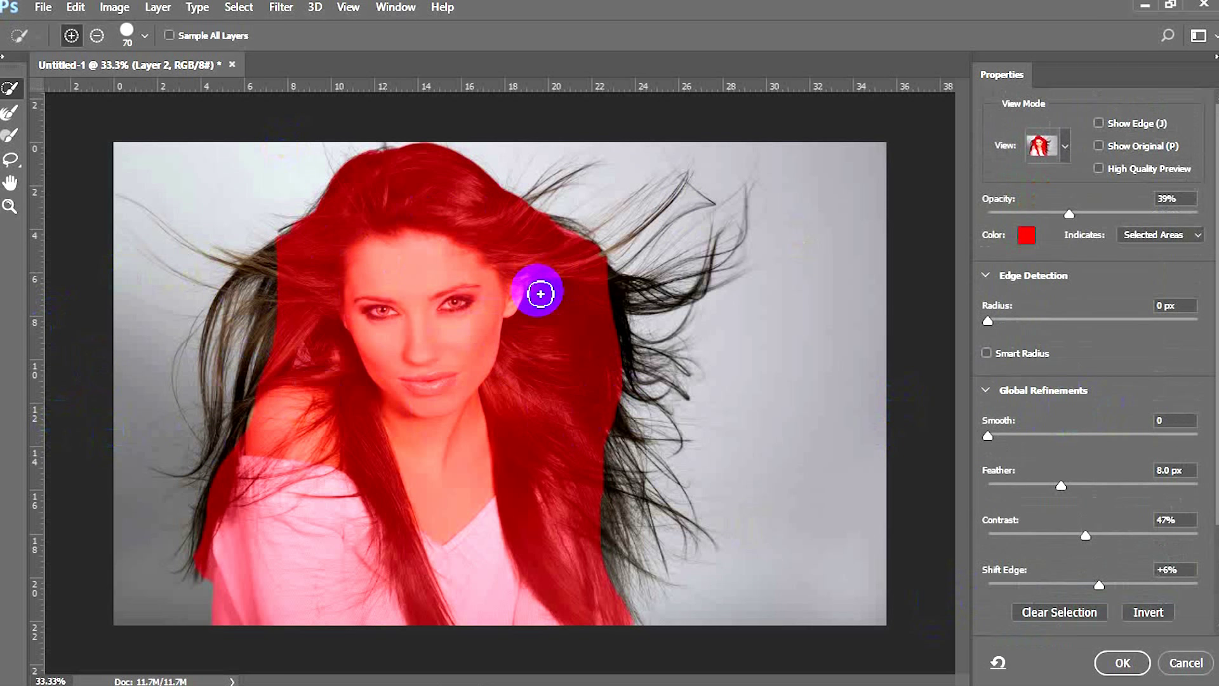
# - Activate the Refine Edge Brush, with overlay opacity at 29% and Smart Radius enabled at a 5 px radius
pyautogui.click(8, 118)
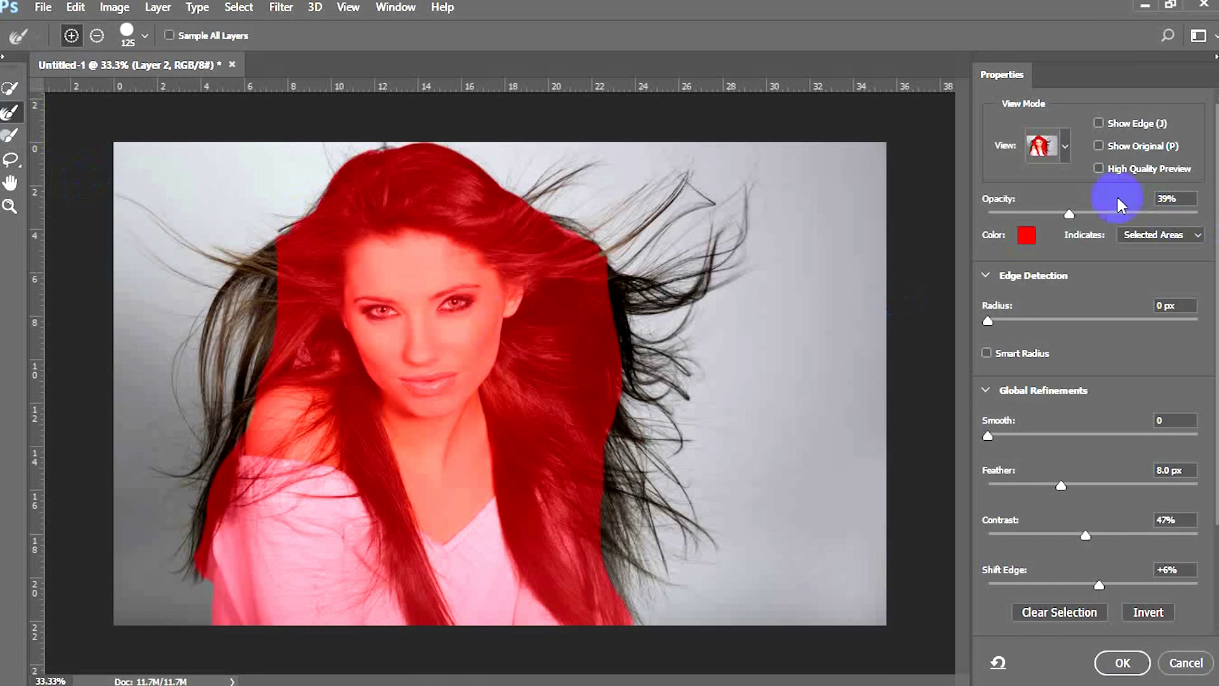
pyautogui.moveTo(1069, 214); pyautogui.dragTo(1050, 214)
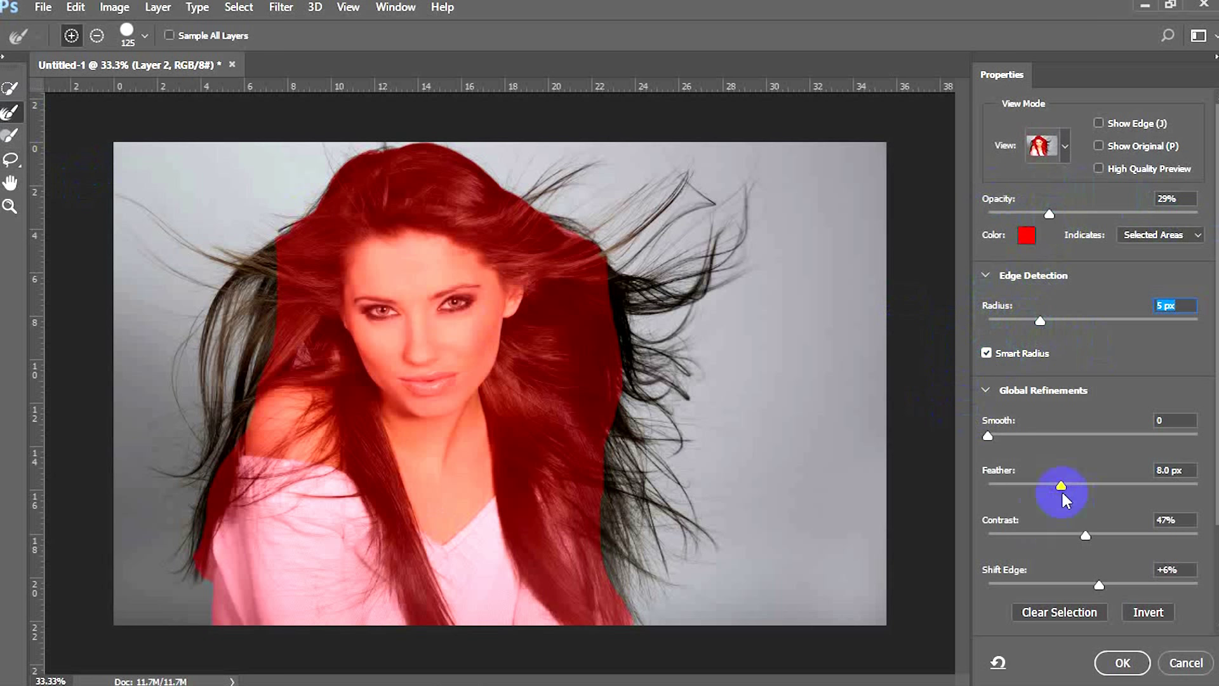
# - Reset the edge refinements by setting Feather to 0.0 px, Contrast to 0% and Shift Edge to 0%
pyautogui.moveTo(1061, 487); pyautogui.dragTo(974, 502)
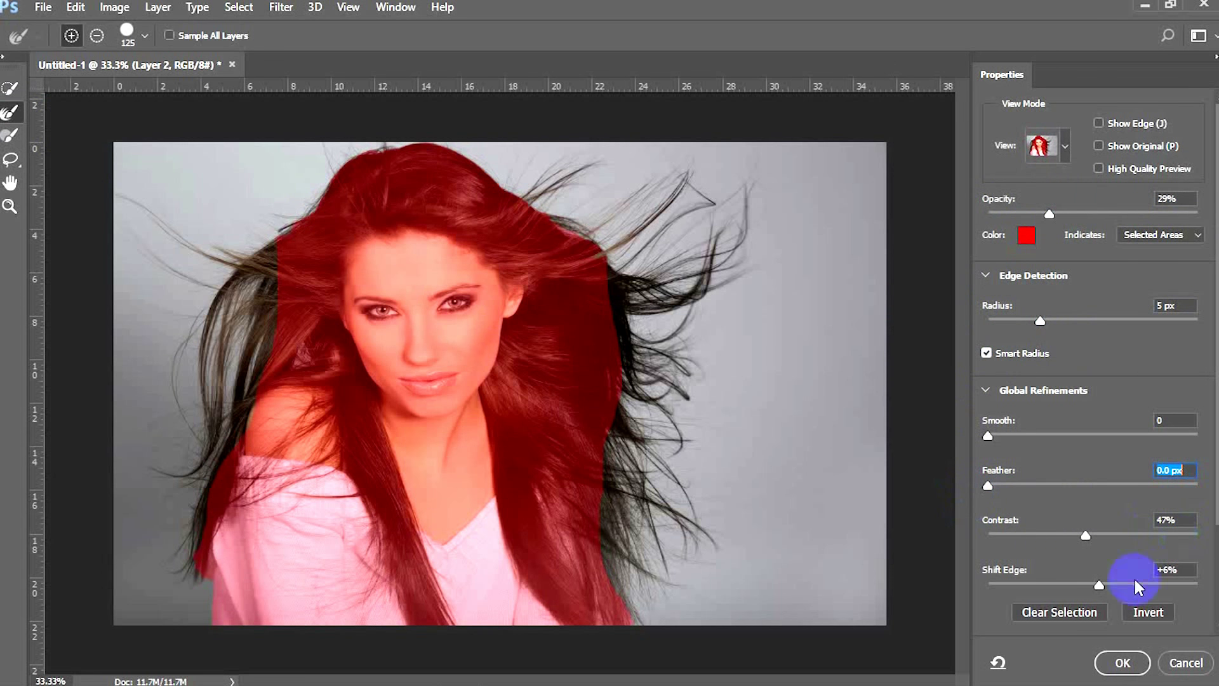
pyautogui.moveTo(1083, 538); pyautogui.dragTo(906, 558)
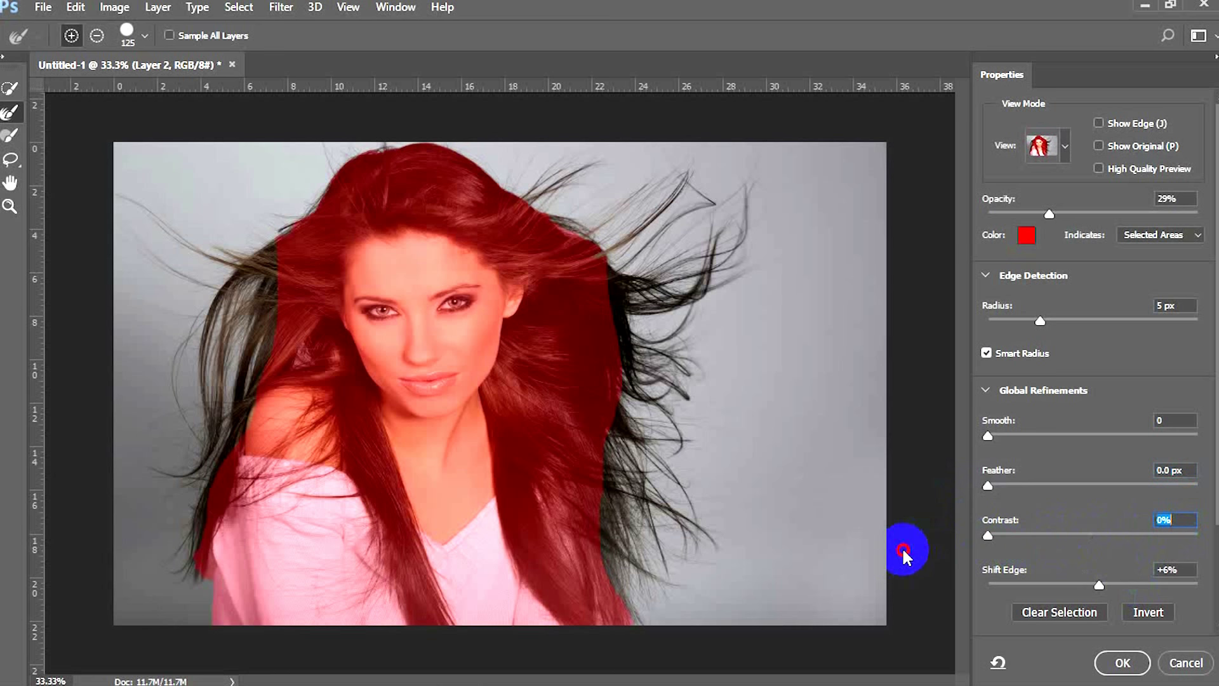
pyautogui.scroll(-1, 1064, 570)
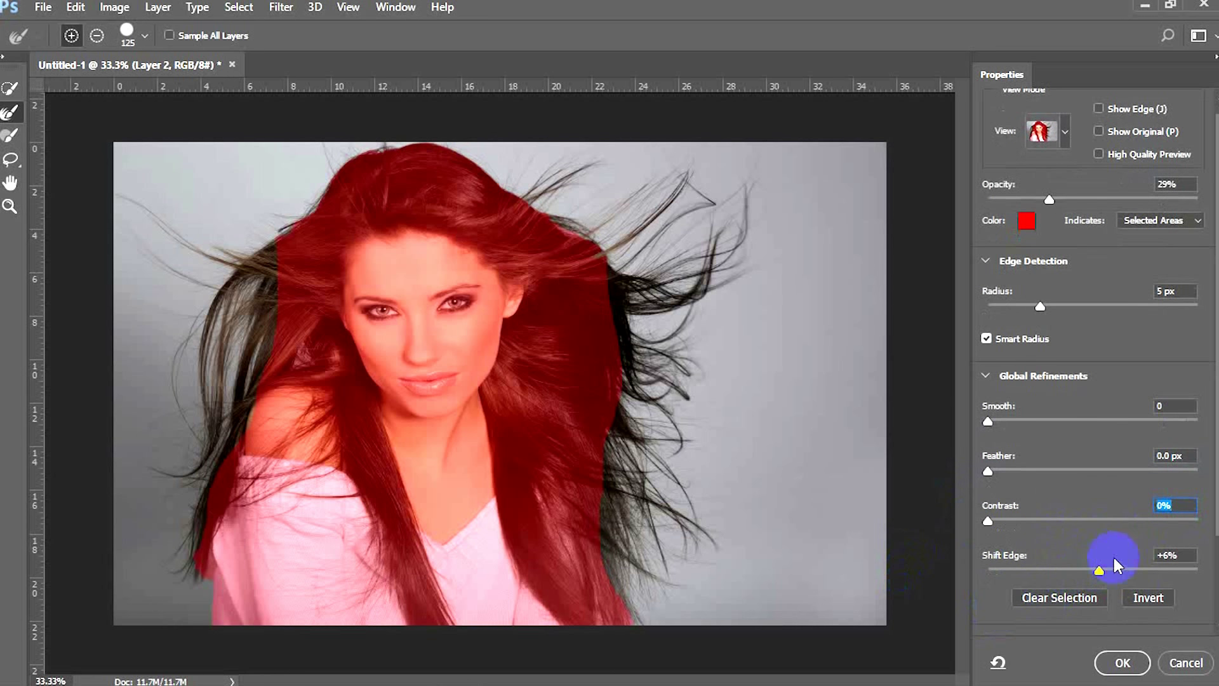
pyautogui.click(1117, 559)
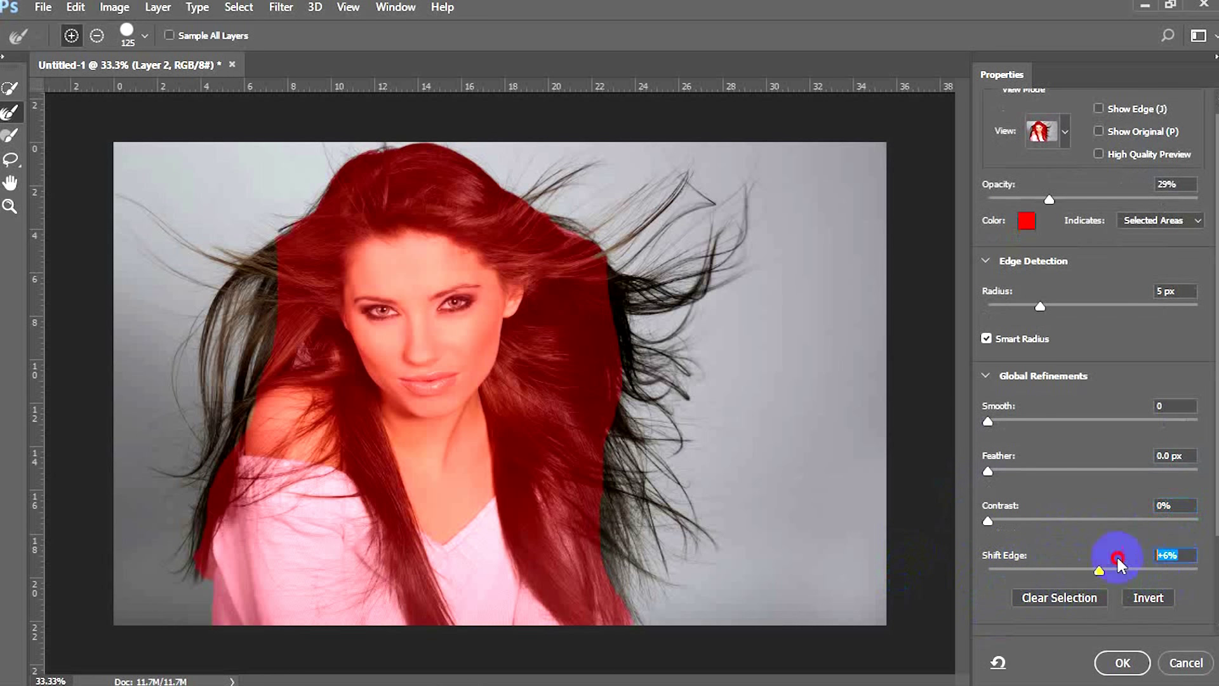
pyautogui.moveTo(1112, 562); pyautogui.dragTo(1105, 562)
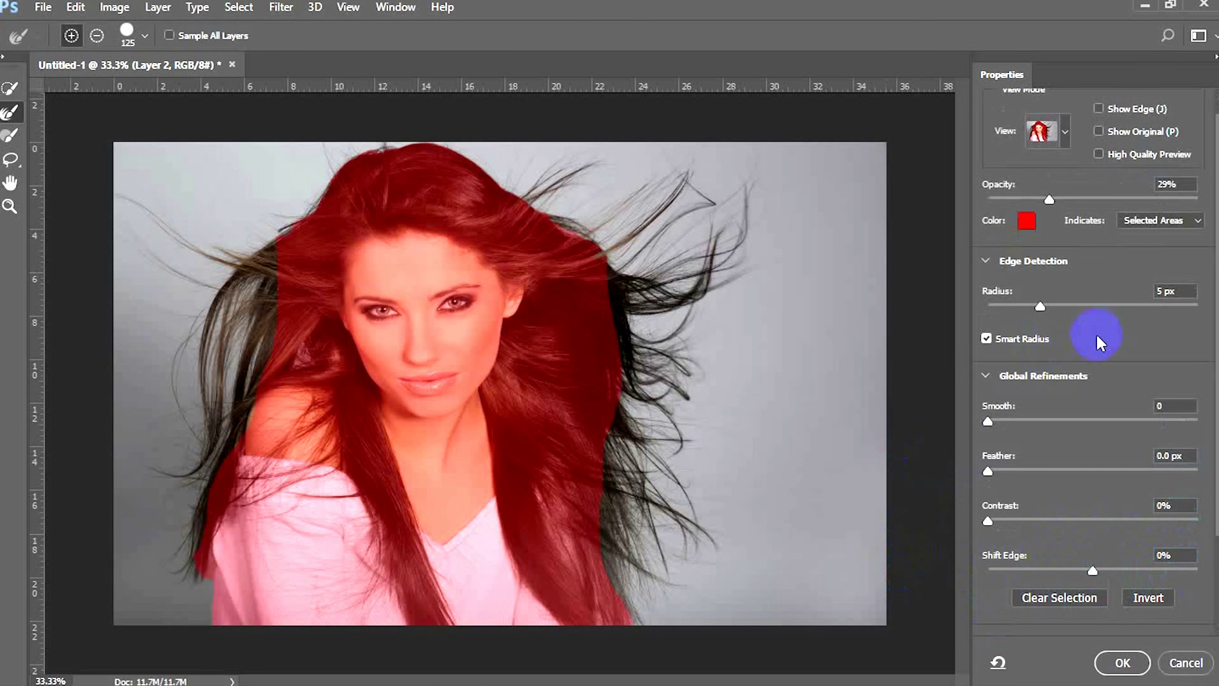
# - Brush over the fine strands flying off the upper right of the woman's head with the Refine Edge Brush
pyautogui.hotkey('ctrl', '+')
pyautogui.moveTo(566, 239); pyautogui.dragTo(528, 452)
pyautogui.hotkey('ctrl', '+')
pyautogui.moveTo(497, 303); pyautogui.dragTo(578, 261)
pyautogui.moveTo(494, 290)
pyautogui.mouseDown()
pyautogui.moveTo(572, 232)
pyautogui.moveTo(406, 238)
pyautogui.mouseUp()
pyautogui.moveTo(443, 274)
pyautogui.mouseDown()
pyautogui.moveTo(504, 317)
pyautogui.moveTo(586, 328)
pyautogui.moveTo(614, 377)
pyautogui.moveTo(684, 309)
pyautogui.mouseUp()
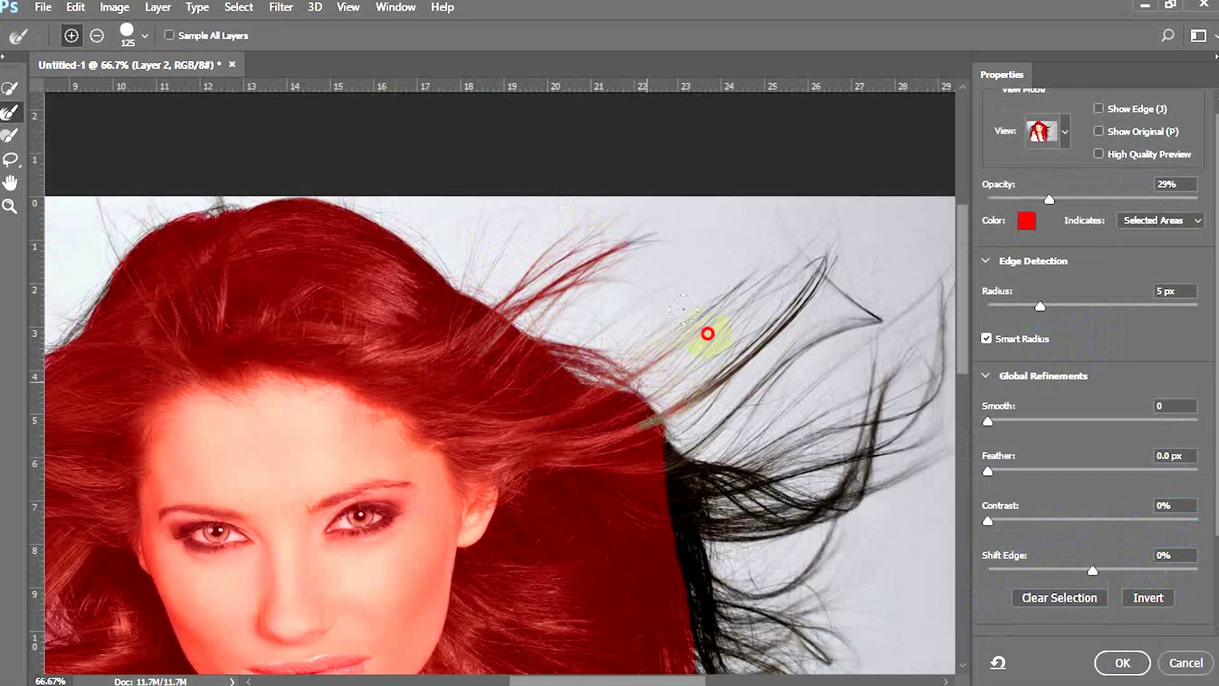
pyautogui.moveTo(565, 444)
pyautogui.mouseDown()
pyautogui.moveTo(593, 400)
pyautogui.moveTo(736, 314)
pyautogui.mouseUp()
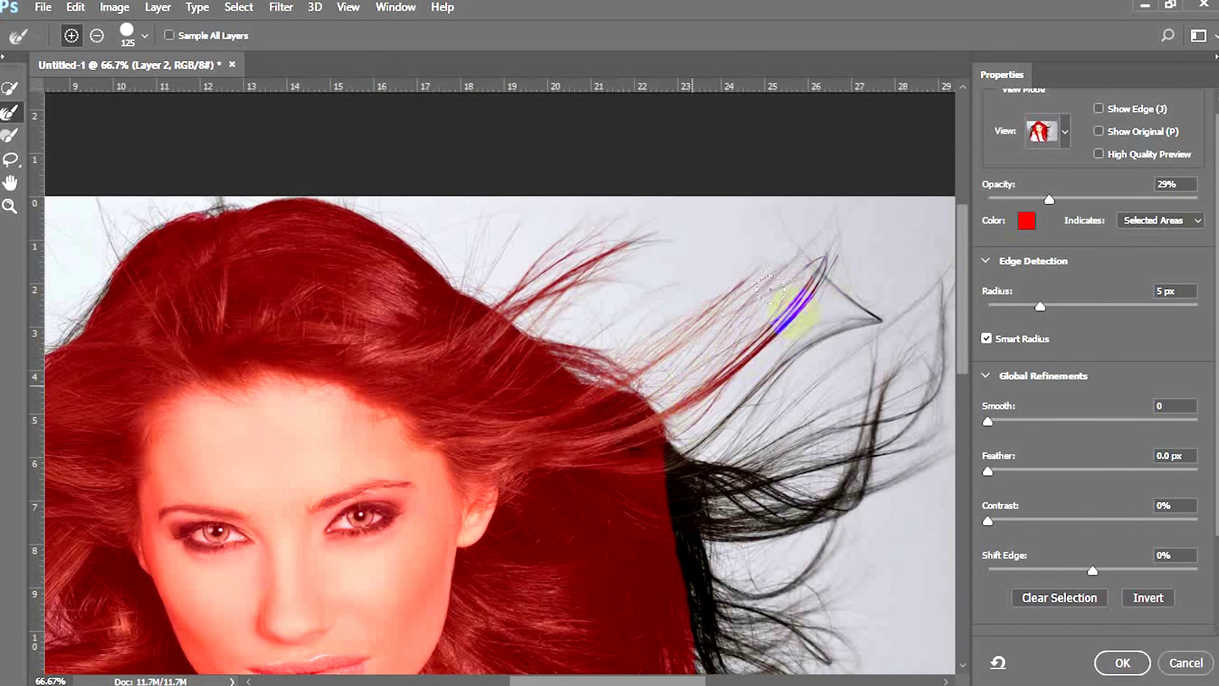
# - Extend the refined edge over the outermost long strands and thick lock blowing to the upper right
pyautogui.moveTo(550, 366); pyautogui.dragTo(351, 326)
pyautogui.moveTo(450, 435)
pyautogui.mouseDown()
pyautogui.moveTo(526, 438)
pyautogui.moveTo(508, 430)
pyautogui.moveTo(556, 422)
pyautogui.moveTo(698, 327)
pyautogui.moveTo(499, 409)
pyautogui.moveTo(609, 370)
pyautogui.mouseUp()
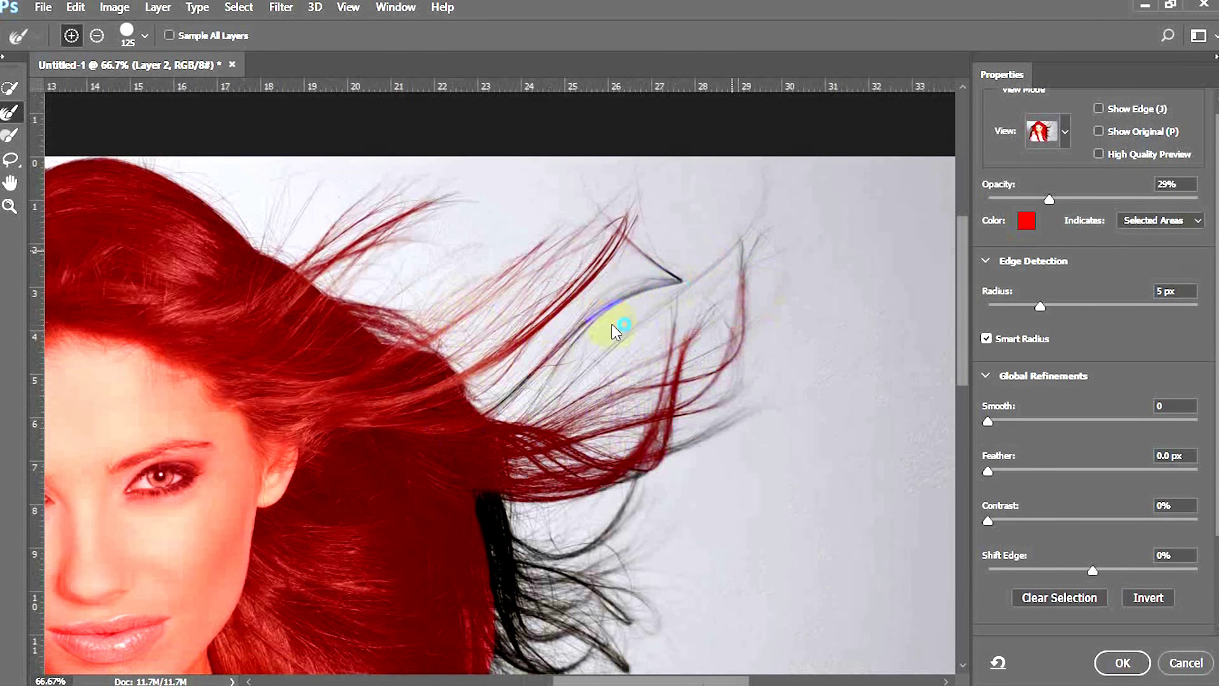
pyautogui.moveTo(567, 435); pyautogui.dragTo(744, 388)
# - Brush the curled strands along the middle of the right side of the hair into the selection
pyautogui.moveTo(525, 471)
pyautogui.mouseDown()
pyautogui.moveTo(527, 366)
pyautogui.moveTo(558, 240)
pyautogui.mouseUp()
pyautogui.moveTo(575, 325); pyautogui.dragTo(576, 326)
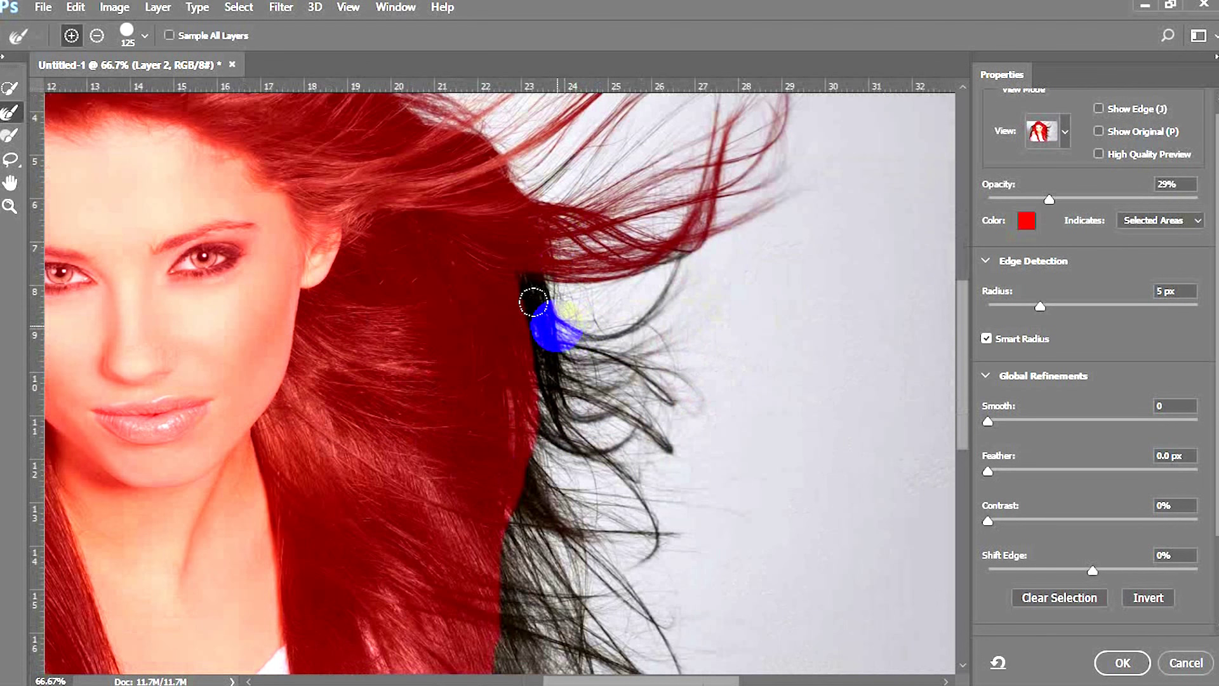
pyautogui.moveTo(533, 302)
pyautogui.mouseDown()
pyautogui.moveTo(558, 336)
pyautogui.moveTo(599, 339)
pyautogui.moveTo(663, 231)
pyautogui.moveTo(562, 418)
pyautogui.moveTo(519, 412)
pyautogui.moveTo(488, 405)
pyautogui.moveTo(443, 281)
pyautogui.moveTo(488, 200)
pyautogui.moveTo(498, 258)
pyautogui.moveTo(534, 291)
pyautogui.moveTo(577, 283)
pyautogui.moveTo(591, 254)
pyautogui.moveTo(590, 283)
pyautogui.moveTo(471, 319)
pyautogui.moveTo(478, 282)
pyautogui.moveTo(466, 279)
pyautogui.moveTo(552, 412)
pyautogui.mouseUp()
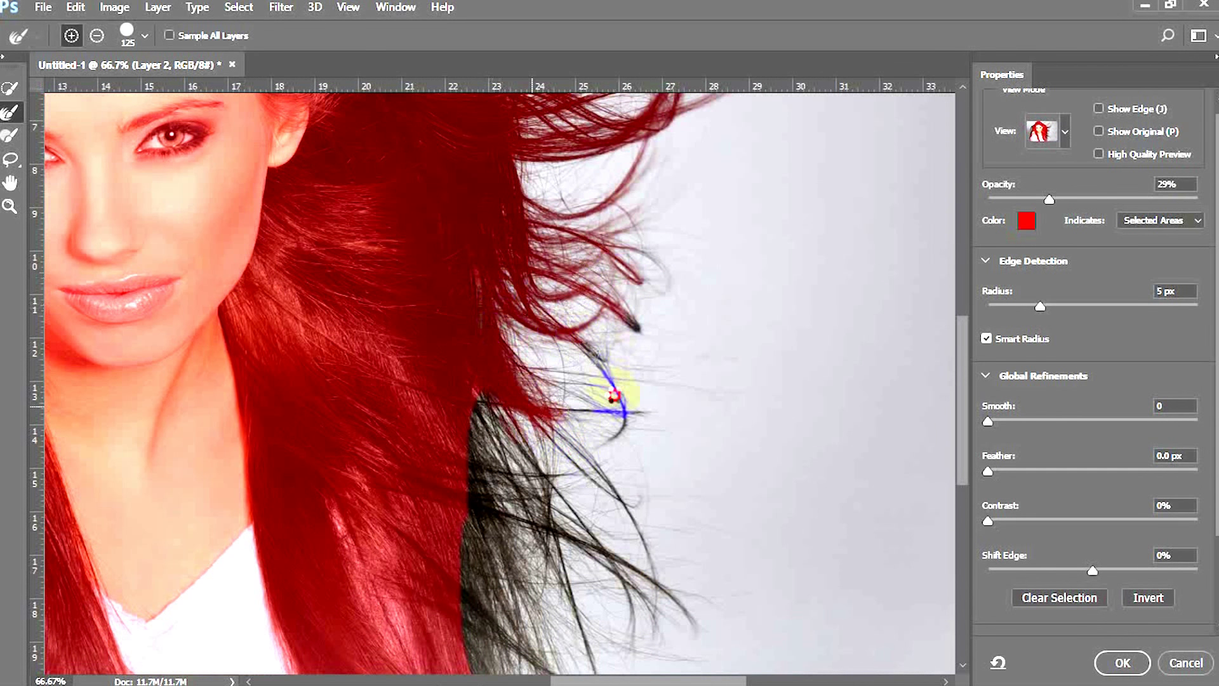
pyautogui.moveTo(544, 296)
pyautogui.mouseDown()
pyautogui.moveTo(613, 372)
pyautogui.moveTo(608, 430)
pyautogui.moveTo(649, 333)
pyautogui.mouseUp()
# - Brush the loose hair and strand tips at the lower right into the selection
pyautogui.press('space')
pyautogui.moveTo(277, 441)
pyautogui.mouseDown()
pyautogui.moveTo(414, 287)
pyautogui.moveTo(421, 253)
pyautogui.mouseUp()
pyautogui.moveTo(639, 337)
pyautogui.mouseDown()
pyautogui.moveTo(756, 426)
pyautogui.moveTo(680, 419)
pyautogui.moveTo(599, 346)
pyautogui.moveTo(603, 427)
pyautogui.moveTo(578, 369)
pyautogui.moveTo(634, 530)
pyautogui.moveTo(571, 463)
pyautogui.moveTo(669, 643)
pyautogui.moveTo(664, 513)
pyautogui.mouseUp()
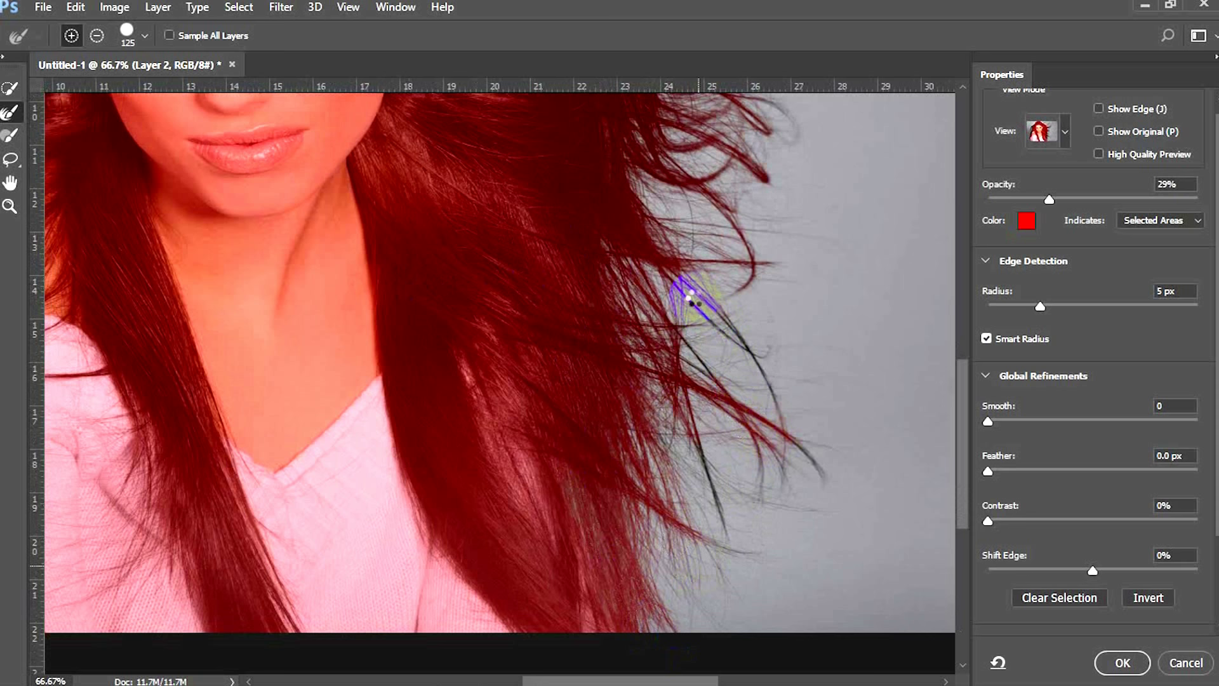
pyautogui.moveTo(746, 376); pyautogui.dragTo(798, 472)
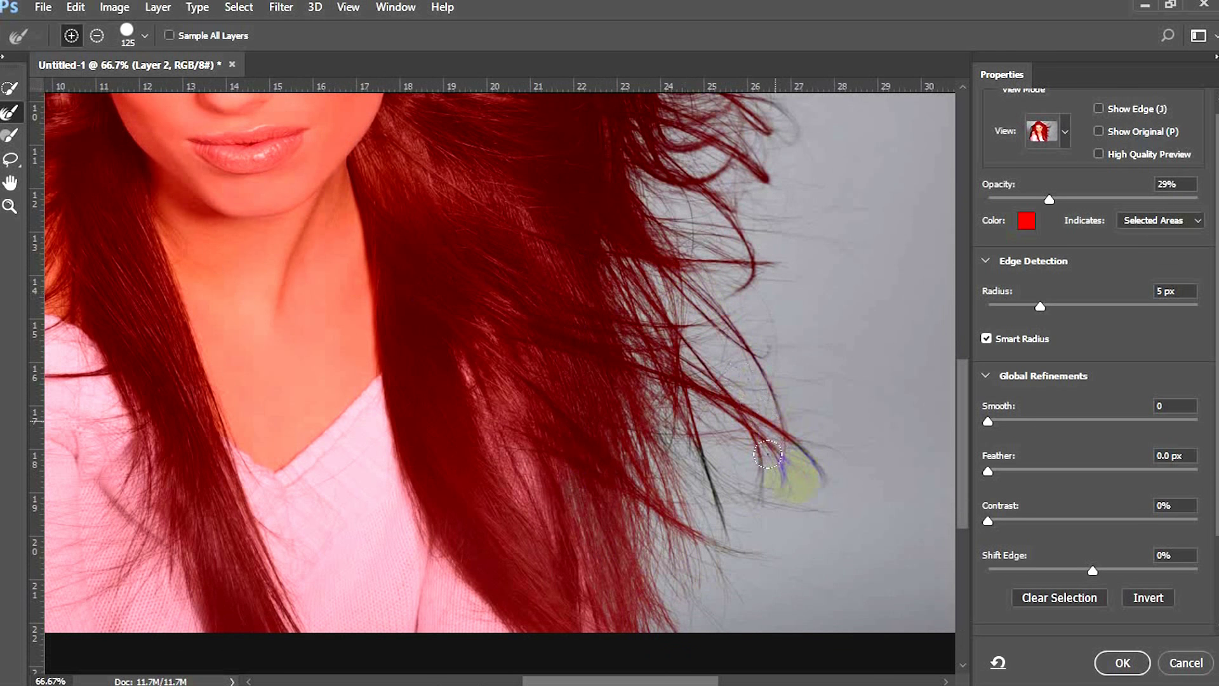
# - Touch up the remaining gap where the upper right strands leave the head
pyautogui.click(515, 460)
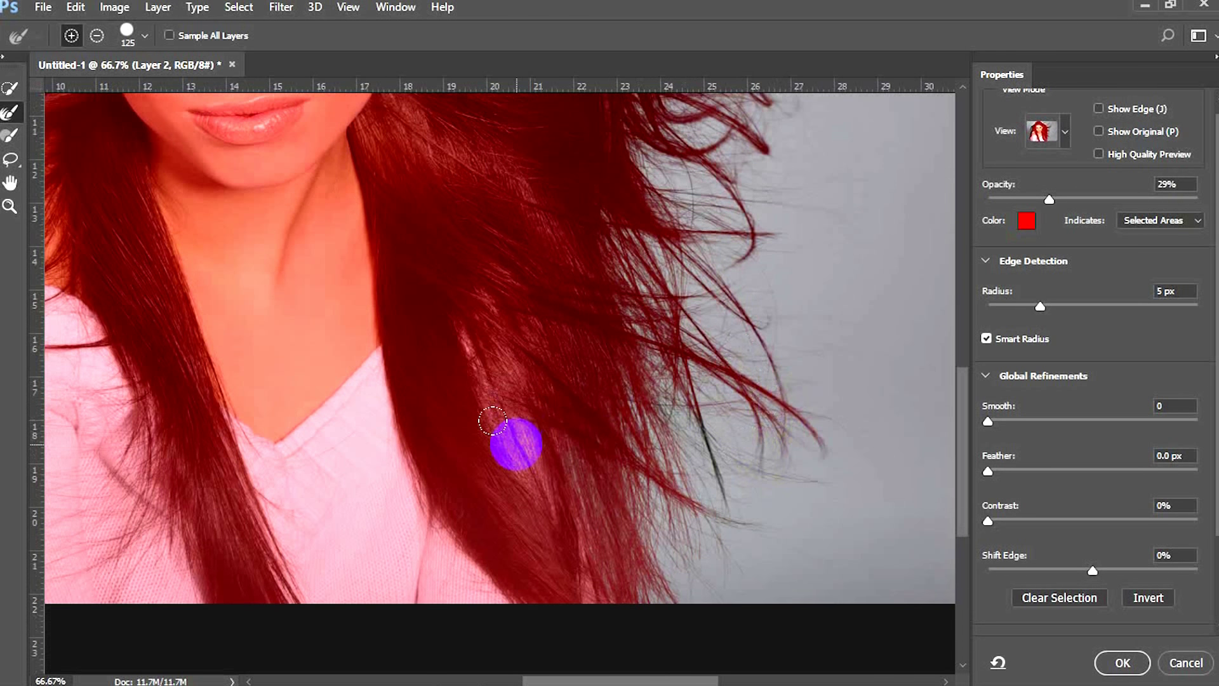
pyautogui.scroll(10, 515, 462)
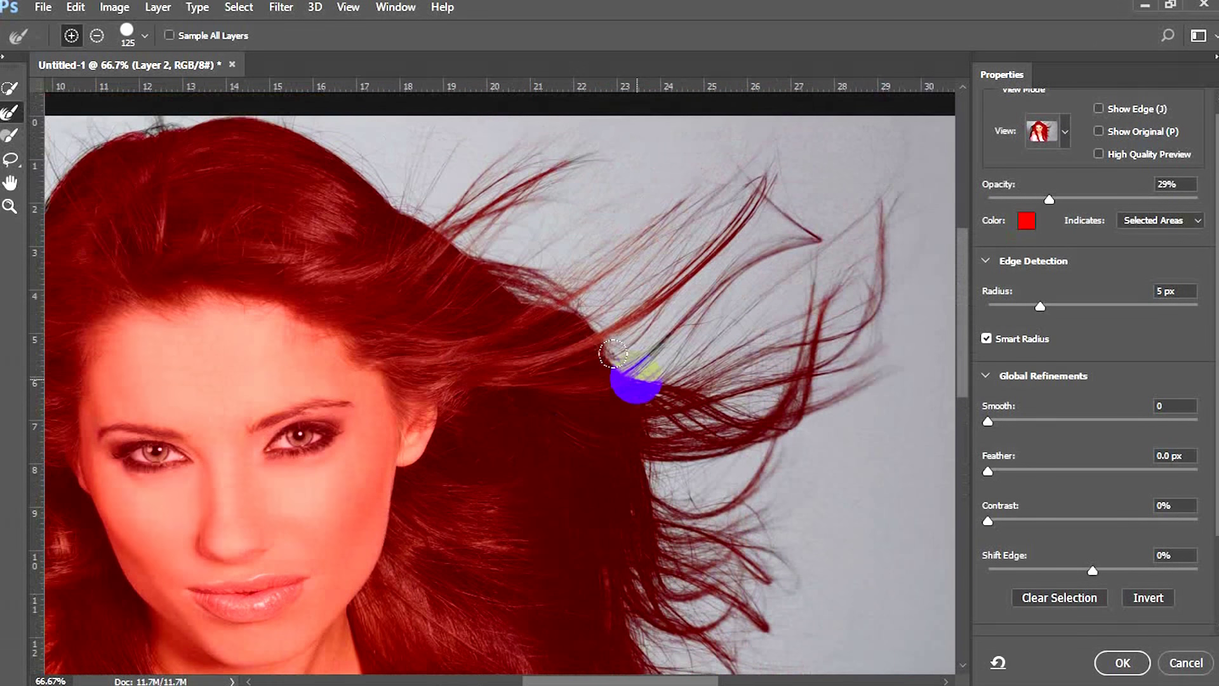
pyautogui.moveTo(637, 378); pyautogui.dragTo(672, 349)
# - Brush over the thin flying strands and outer edge of the hair on the image's left side
pyautogui.moveTo(403, 335); pyautogui.dragTo(145, 209)
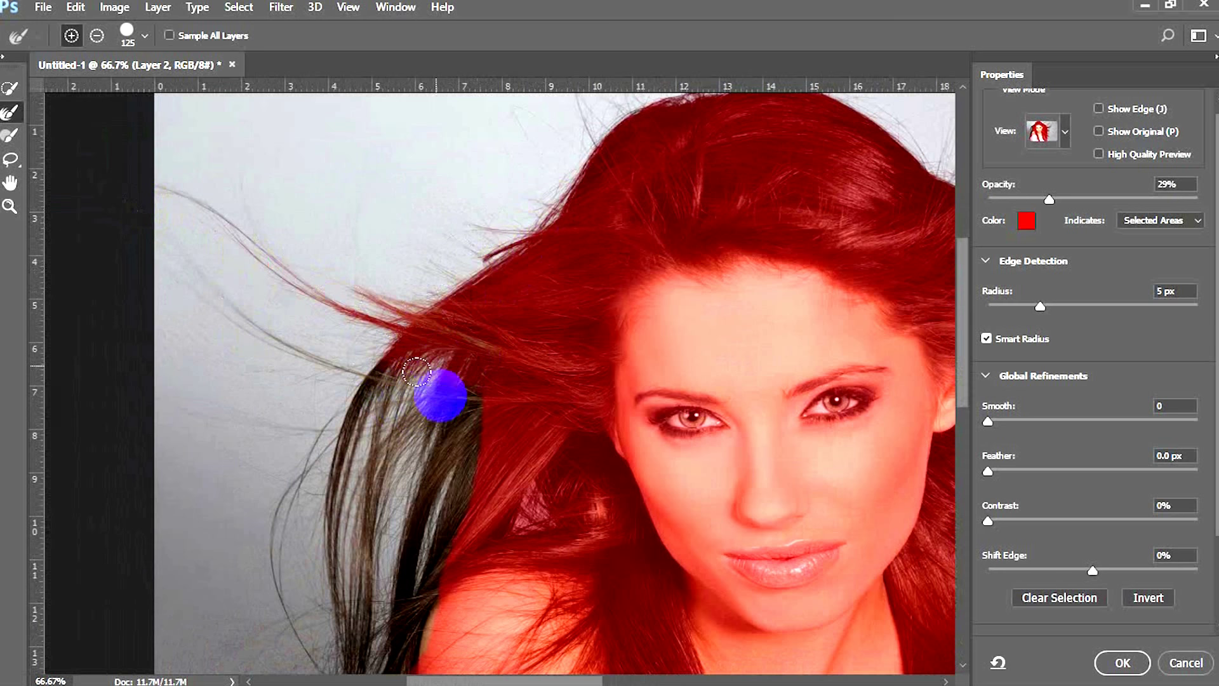
pyautogui.moveTo(348, 405); pyautogui.dragTo(431, 306)
pyautogui.moveTo(543, 233)
pyautogui.mouseDown()
pyautogui.moveTo(432, 284)
pyautogui.moveTo(394, 378)
pyautogui.moveTo(419, 444)
pyautogui.mouseUp()
pyautogui.moveTo(398, 401)
pyautogui.mouseDown()
pyautogui.moveTo(371, 342)
pyautogui.moveTo(450, 273)
pyautogui.moveTo(415, 248)
pyautogui.mouseUp()
pyautogui.moveTo(461, 328); pyautogui.dragTo(436, 305)
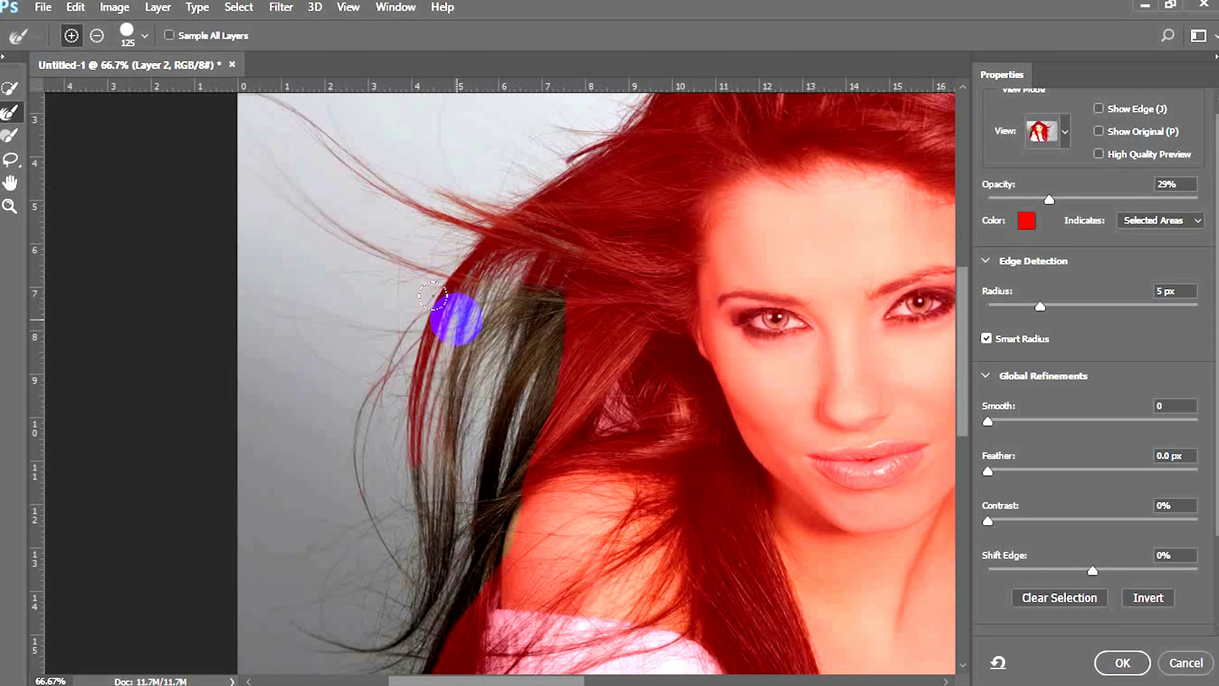
# - Brush the remaining dark locks on the image's left side, down past the bare shoulder to their tips, into the selection
pyautogui.moveTo(432, 295)
pyautogui.mouseDown()
pyautogui.moveTo(484, 312)
pyautogui.moveTo(491, 244)
pyautogui.moveTo(433, 356)
pyautogui.moveTo(415, 343)
pyautogui.moveTo(438, 364)
pyautogui.moveTo(452, 336)
pyautogui.mouseUp()
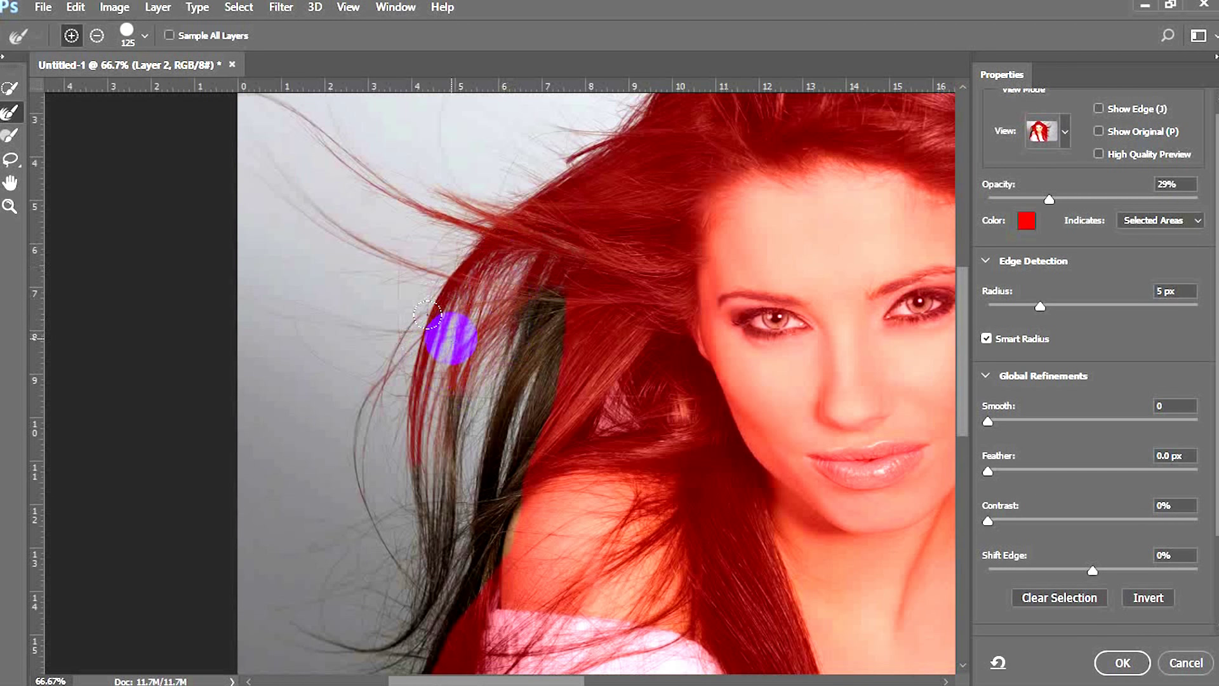
pyautogui.scroll(-4, 452, 340)
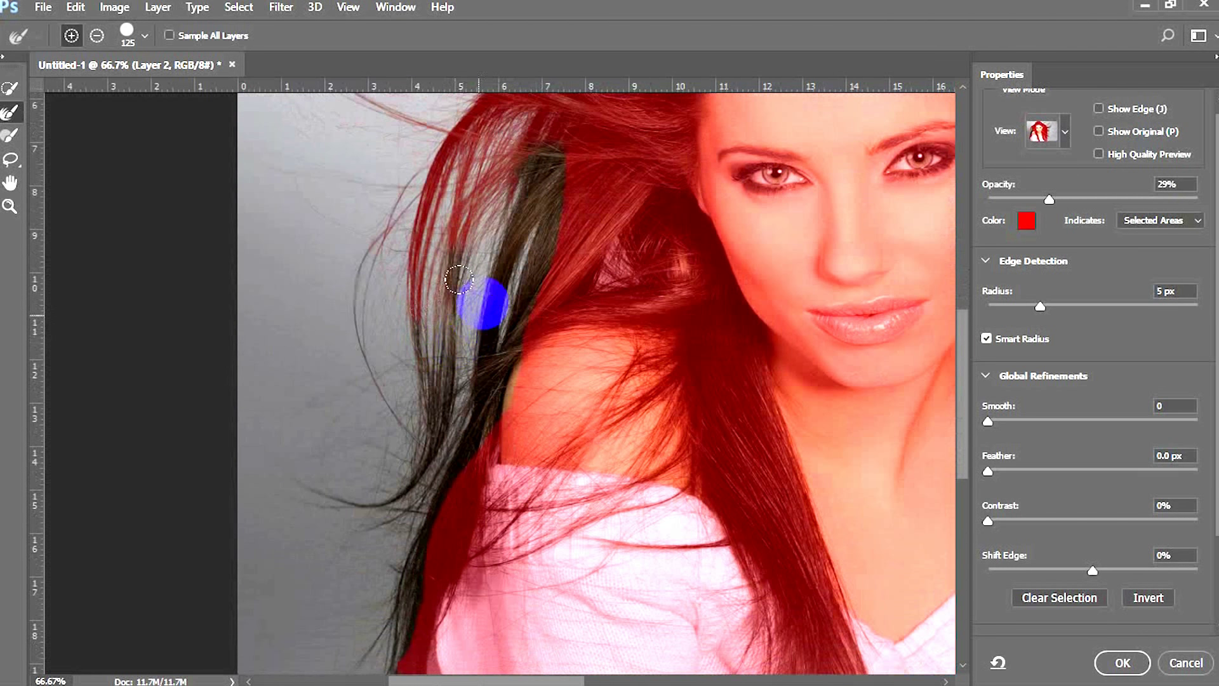
pyautogui.scroll(2, 458, 280)
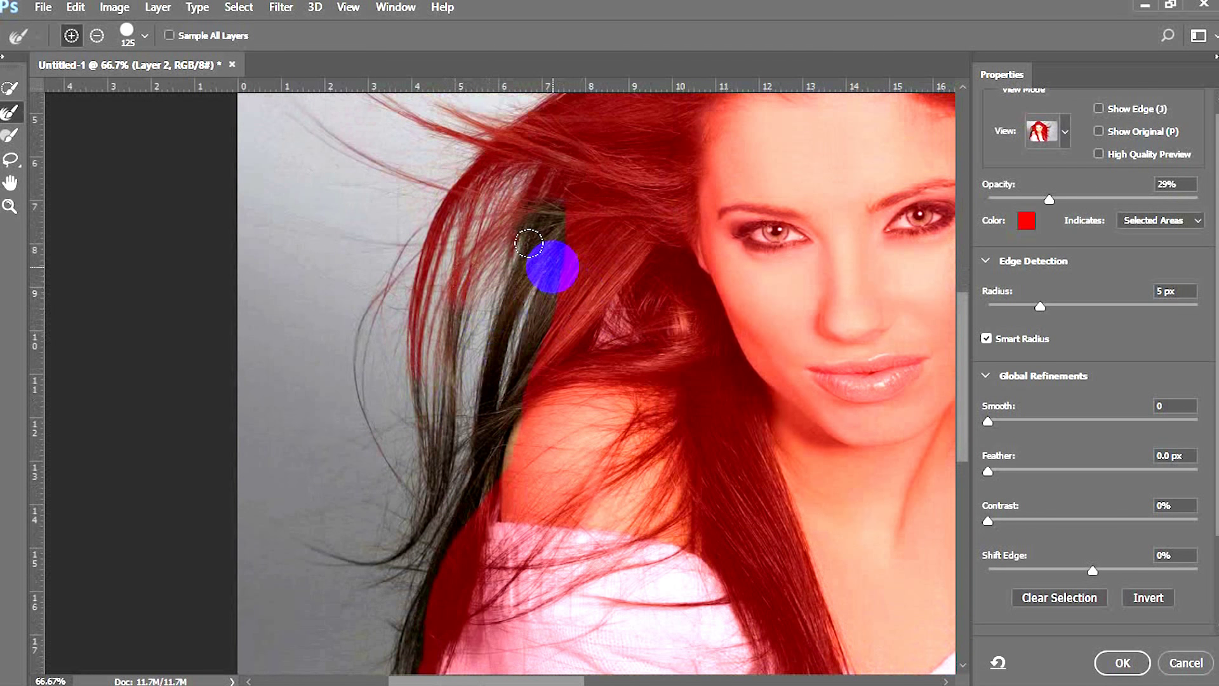
pyautogui.scroll(-1, 529, 243)
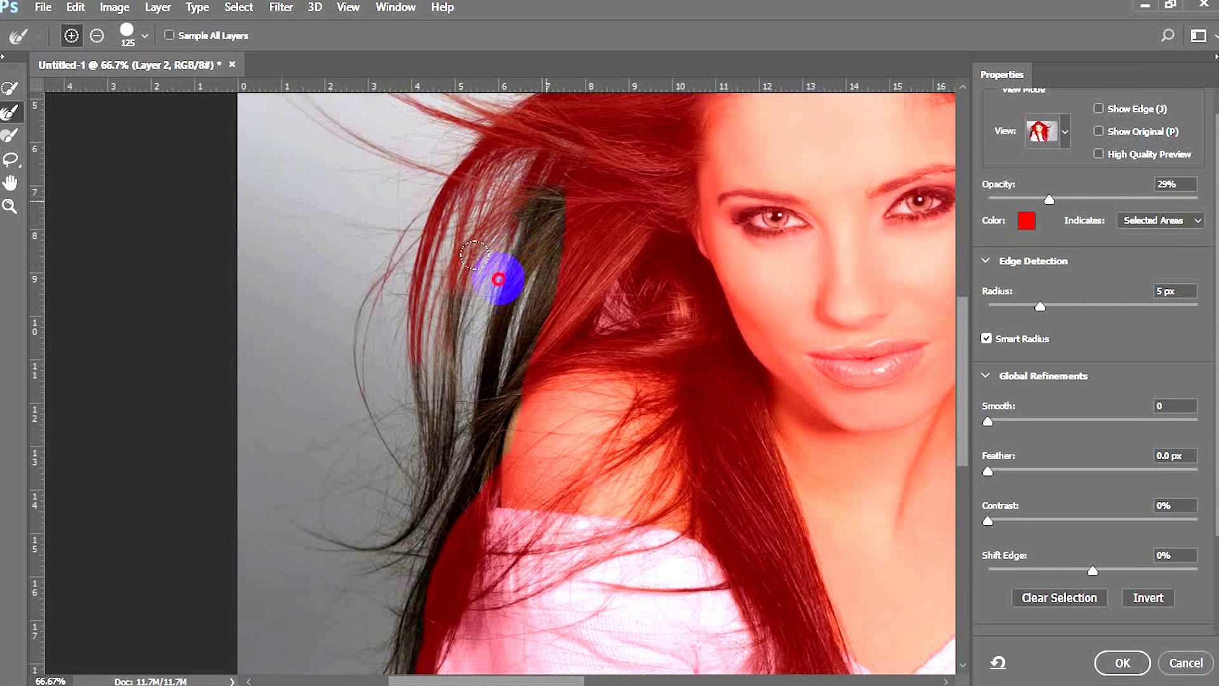
pyautogui.moveTo(491, 307)
pyautogui.mouseDown()
pyautogui.moveTo(536, 264)
pyautogui.moveTo(530, 254)
pyautogui.moveTo(544, 262)
pyautogui.moveTo(553, 242)
pyautogui.moveTo(536, 286)
pyautogui.moveTo(556, 259)
pyautogui.moveTo(537, 222)
pyautogui.moveTo(478, 335)
pyautogui.moveTo(455, 269)
pyautogui.moveTo(435, 258)
pyautogui.moveTo(427, 479)
pyautogui.moveTo(318, 532)
pyautogui.moveTo(392, 531)
pyautogui.moveTo(369, 487)
pyautogui.moveTo(388, 457)
pyautogui.moveTo(401, 367)
pyautogui.moveTo(279, 470)
pyautogui.moveTo(407, 241)
pyautogui.moveTo(403, 264)
pyautogui.moveTo(438, 295)
pyautogui.moveTo(427, 290)
pyautogui.moveTo(438, 340)
pyautogui.moveTo(462, 350)
pyautogui.moveTo(398, 251)
pyautogui.moveTo(399, 206)
pyautogui.moveTo(387, 355)
pyautogui.moveTo(426, 260)
pyautogui.moveTo(383, 237)
pyautogui.moveTo(408, 292)
pyautogui.moveTo(406, 247)
pyautogui.moveTo(378, 216)
pyautogui.moveTo(444, 212)
pyautogui.moveTo(417, 320)
pyautogui.moveTo(398, 323)
pyautogui.moveTo(442, 247)
pyautogui.moveTo(365, 430)
pyautogui.moveTo(409, 353)
pyautogui.moveTo(368, 505)
pyautogui.moveTo(378, 539)
pyautogui.moveTo(427, 408)
pyautogui.moveTo(345, 604)
pyautogui.moveTo(385, 595)
pyautogui.moveTo(376, 605)
pyautogui.moveTo(390, 615)
pyautogui.moveTo(341, 626)
pyautogui.moveTo(444, 467)
pyautogui.moveTo(367, 149)
pyautogui.mouseUp()
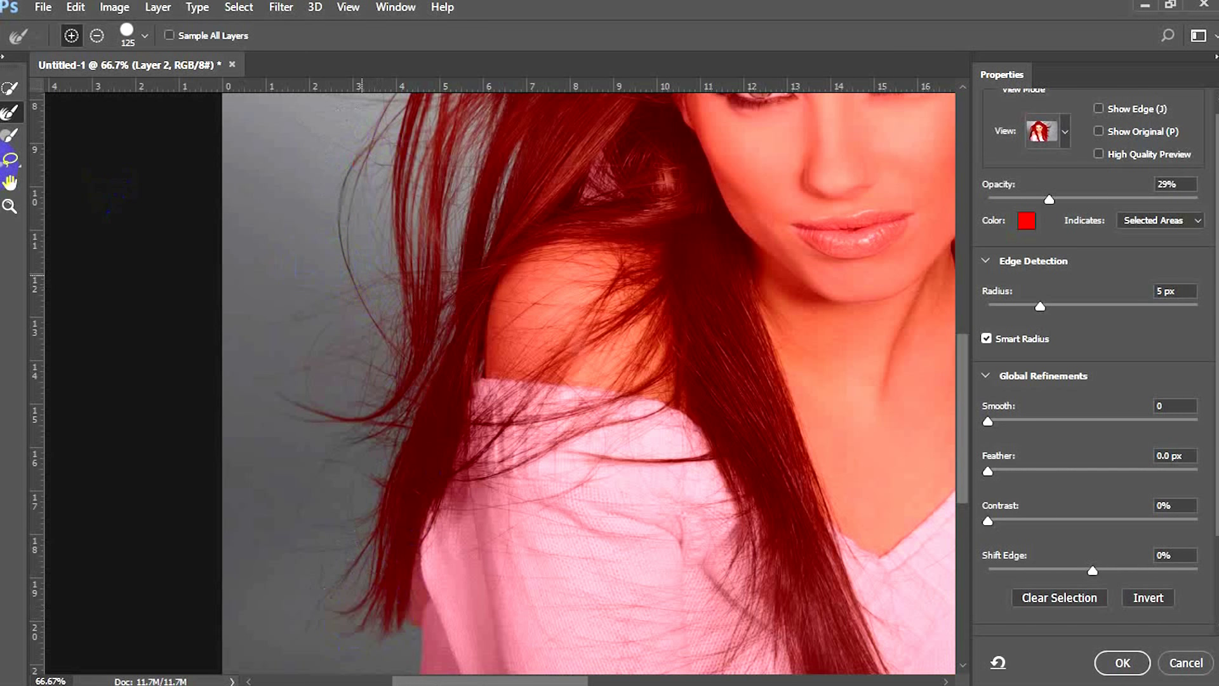
# - Check the whole refined selection and collapse the Edge Detection and Global Refinements settings
pyautogui.hotkey('ctrl', '-')
pyautogui.hotkey('ctrl', '-')
pyautogui.hotkey('ctrl', '-')
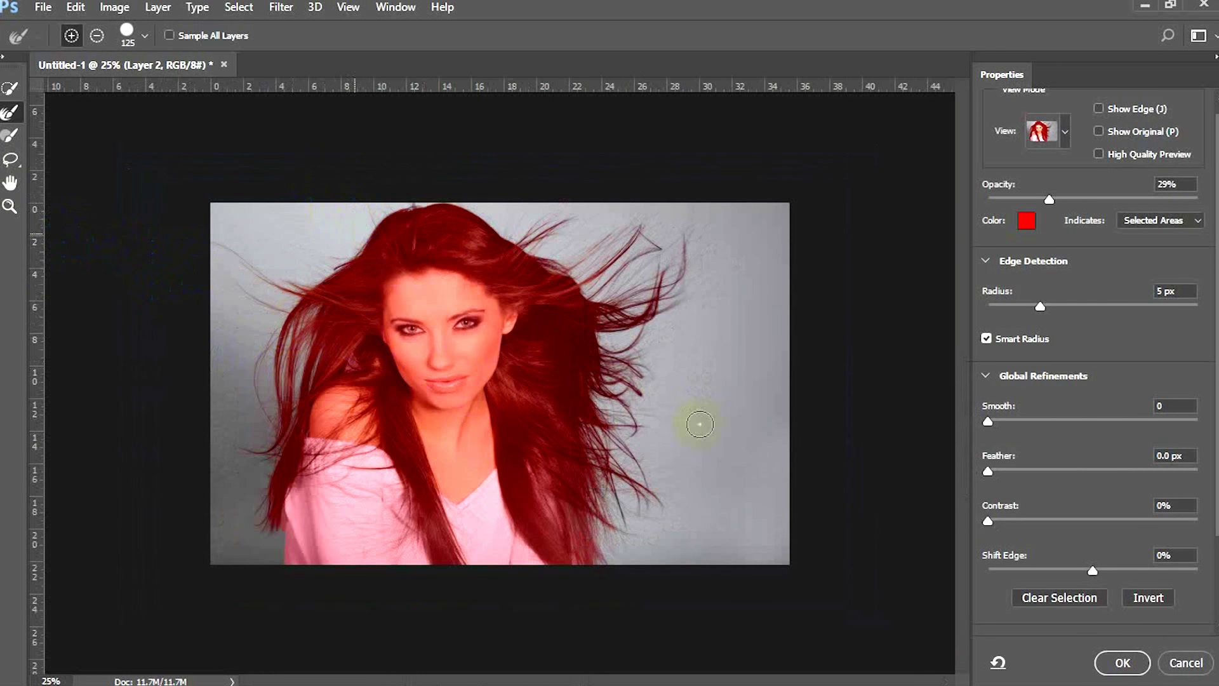
pyautogui.scroll(-3, 1058, 559)
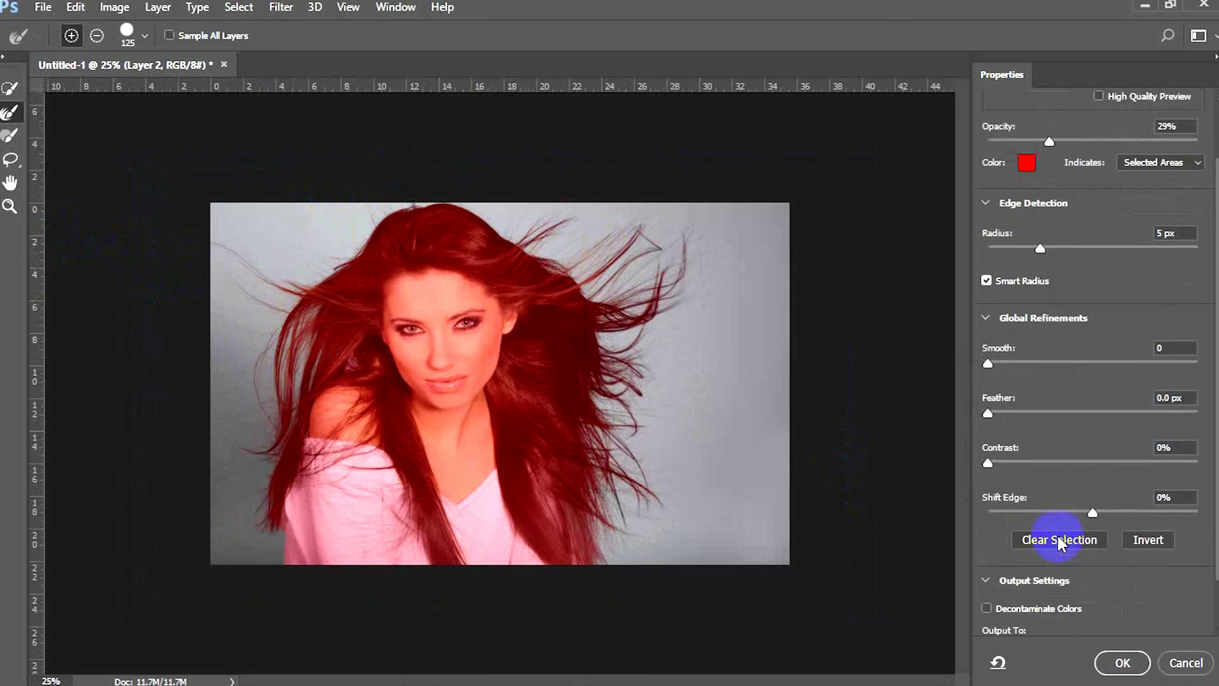
pyautogui.scroll(3, 989, 467)
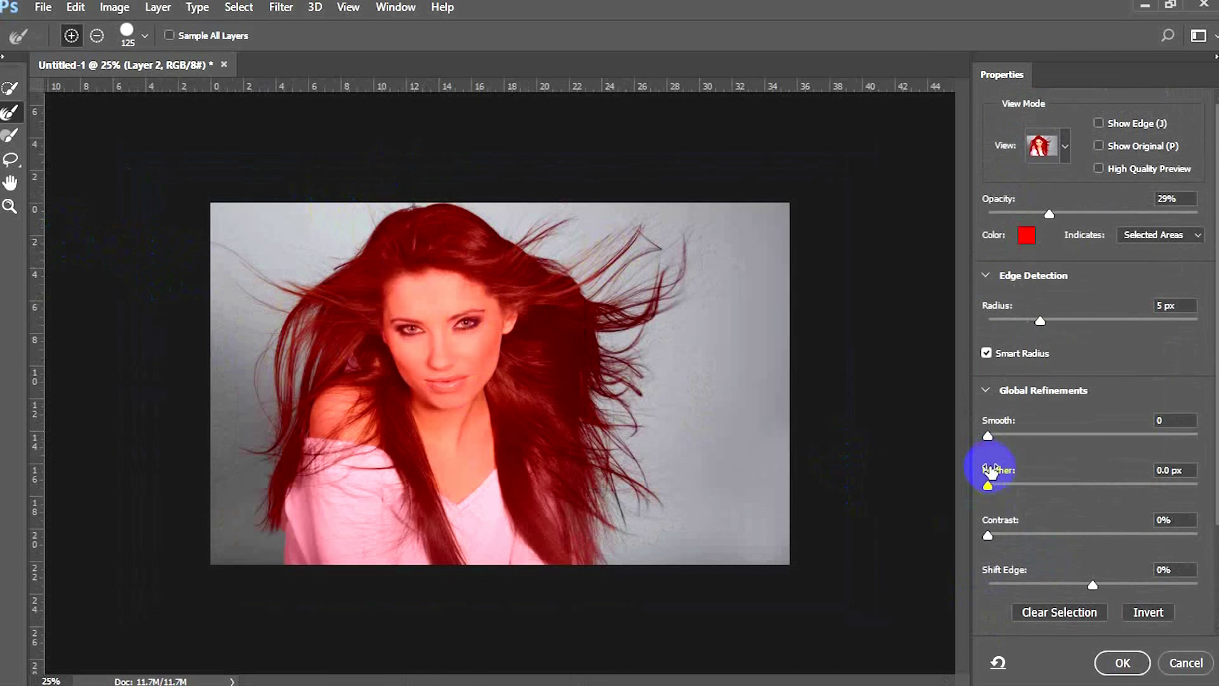
pyautogui.click(982, 276)
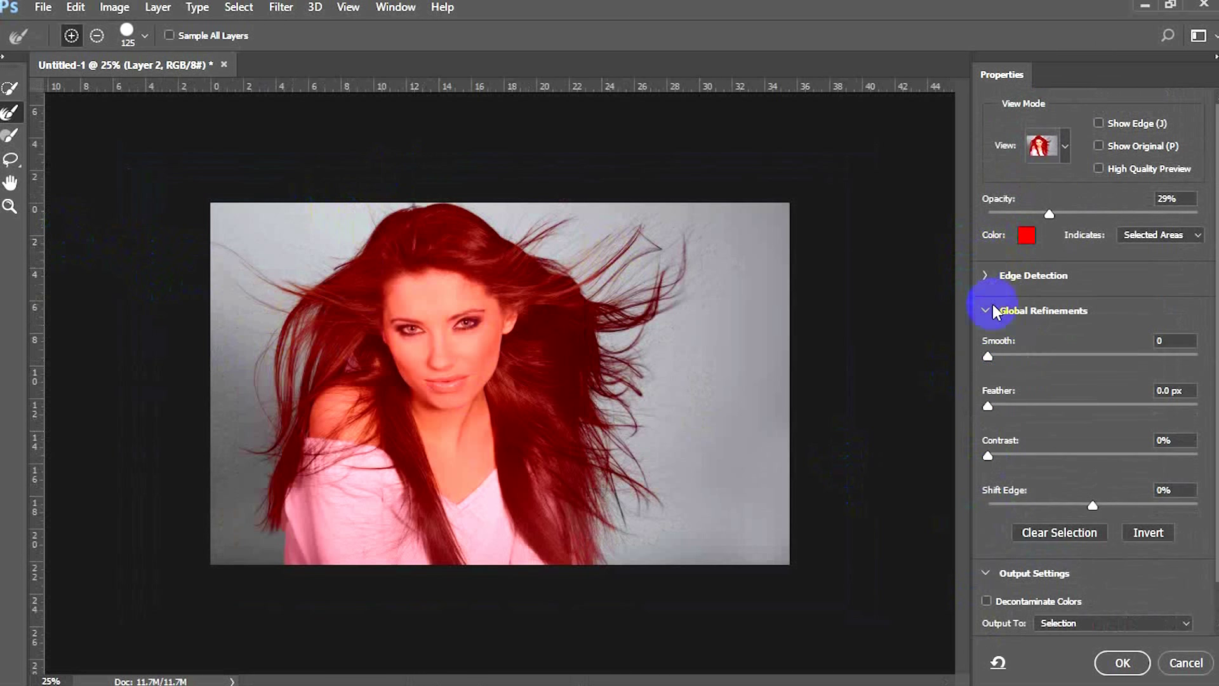
pyautogui.click(986, 311)
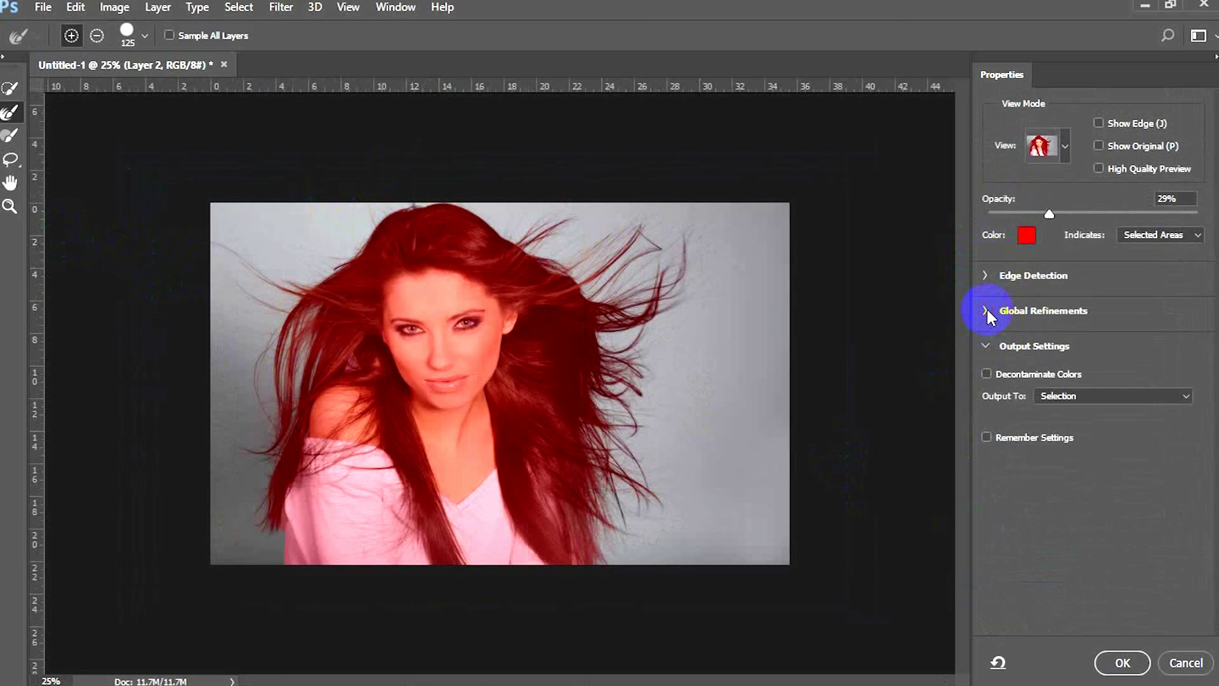
# - Output the refined selection to a New Layer with Layer Mask and apply Select and Mask
pyautogui.click(983, 345)
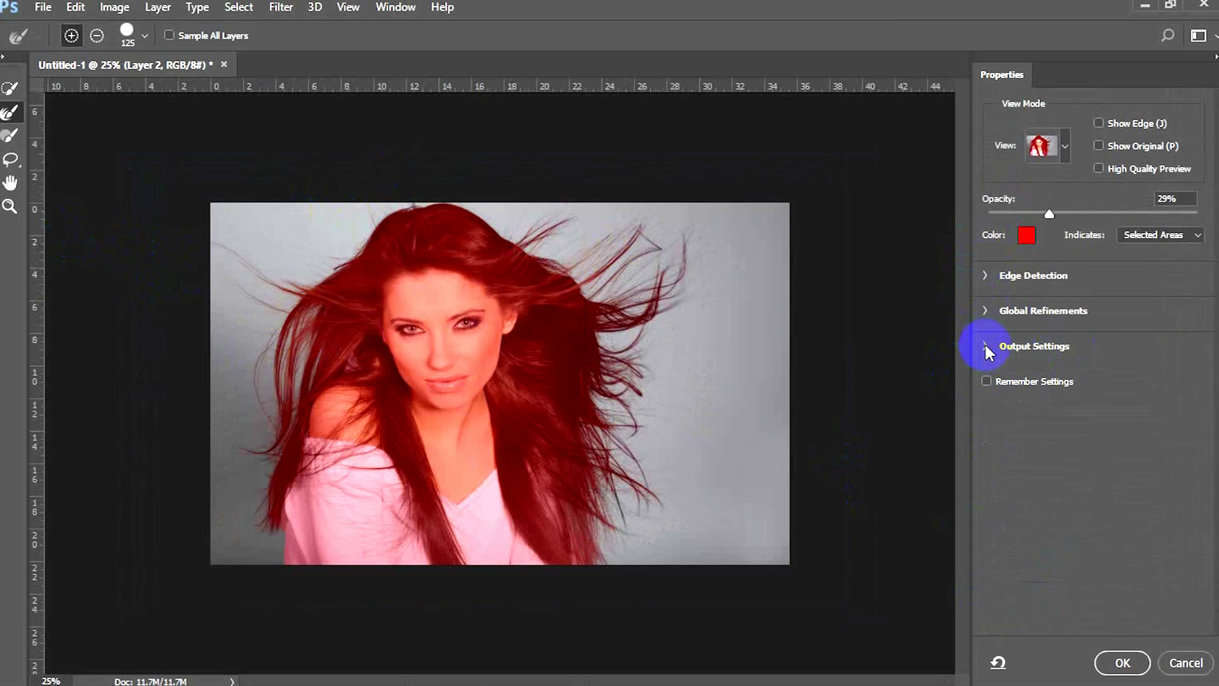
pyautogui.click(986, 345)
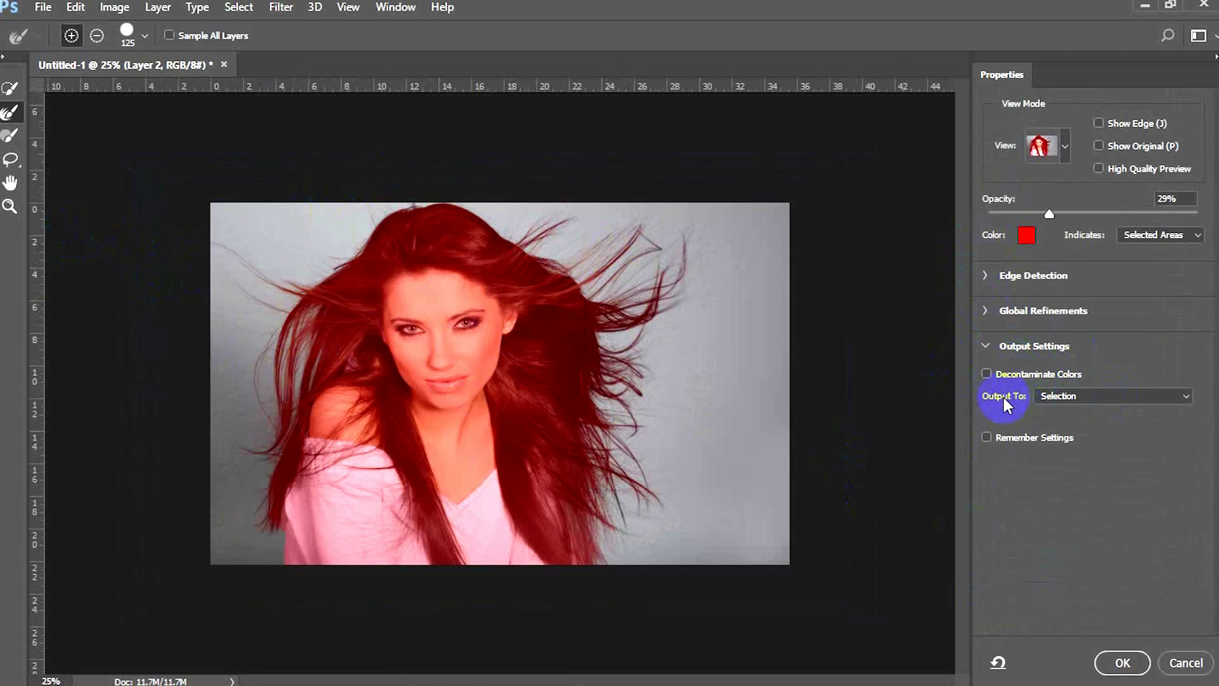
pyautogui.click(1127, 400)
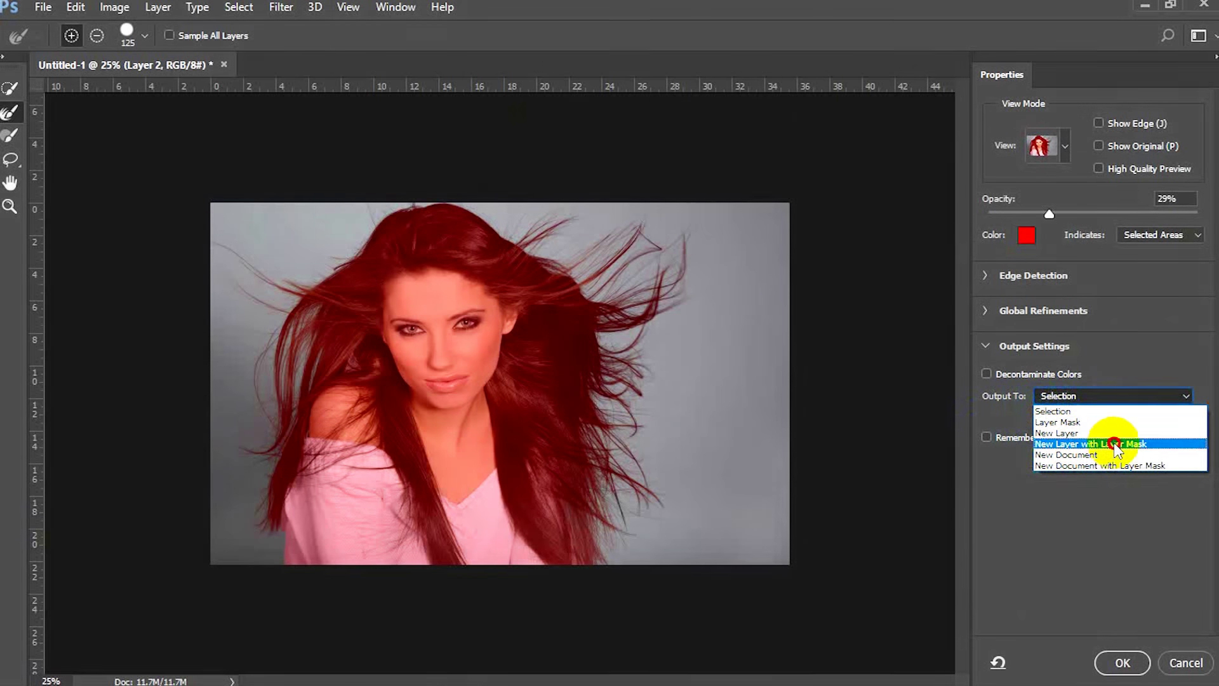
pyautogui.click(1112, 445)
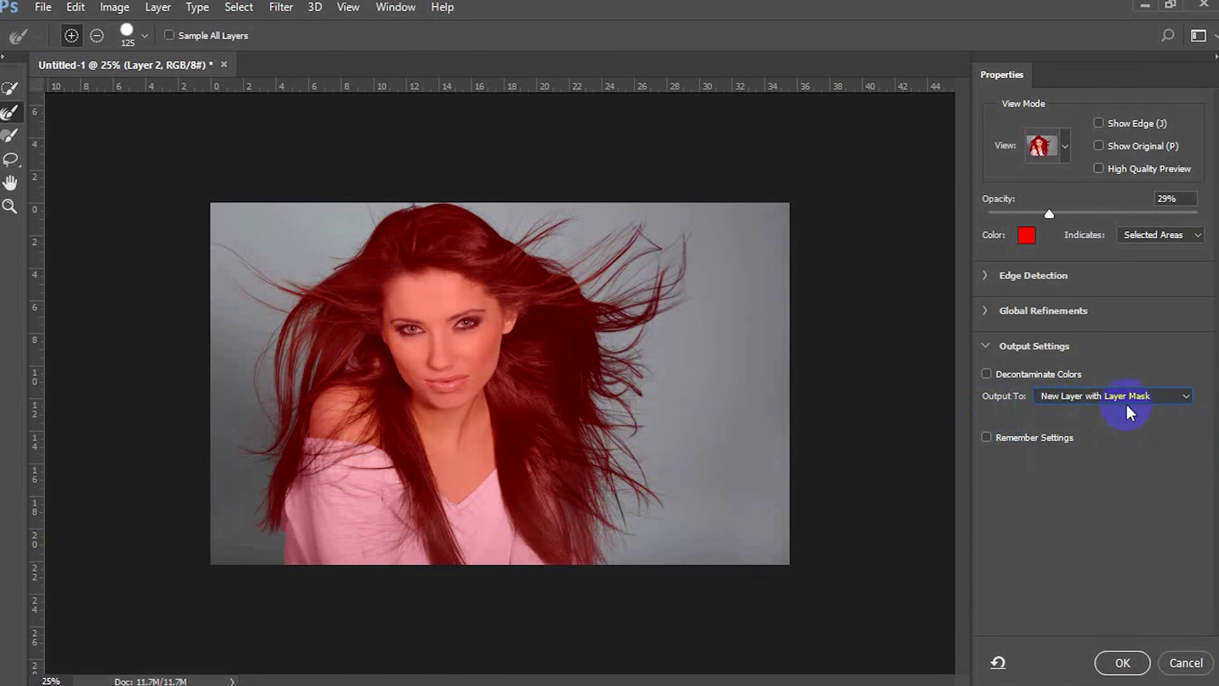
pyautogui.click(1121, 663)
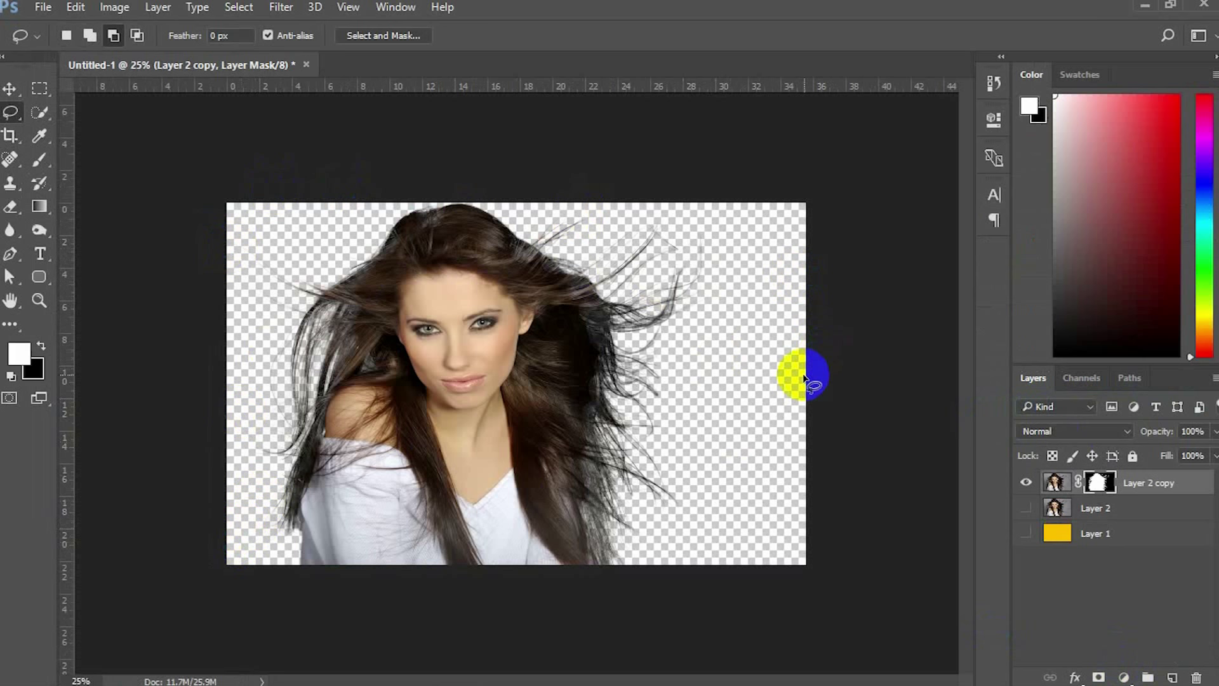
pyautogui.moveTo(587, 296)
pyautogui.mouseDown()
pyautogui.moveTo(605, 461)
pyautogui.moveTo(622, 457)
pyautogui.moveTo(604, 389)
pyautogui.moveTo(649, 379)
pyautogui.mouseUp()
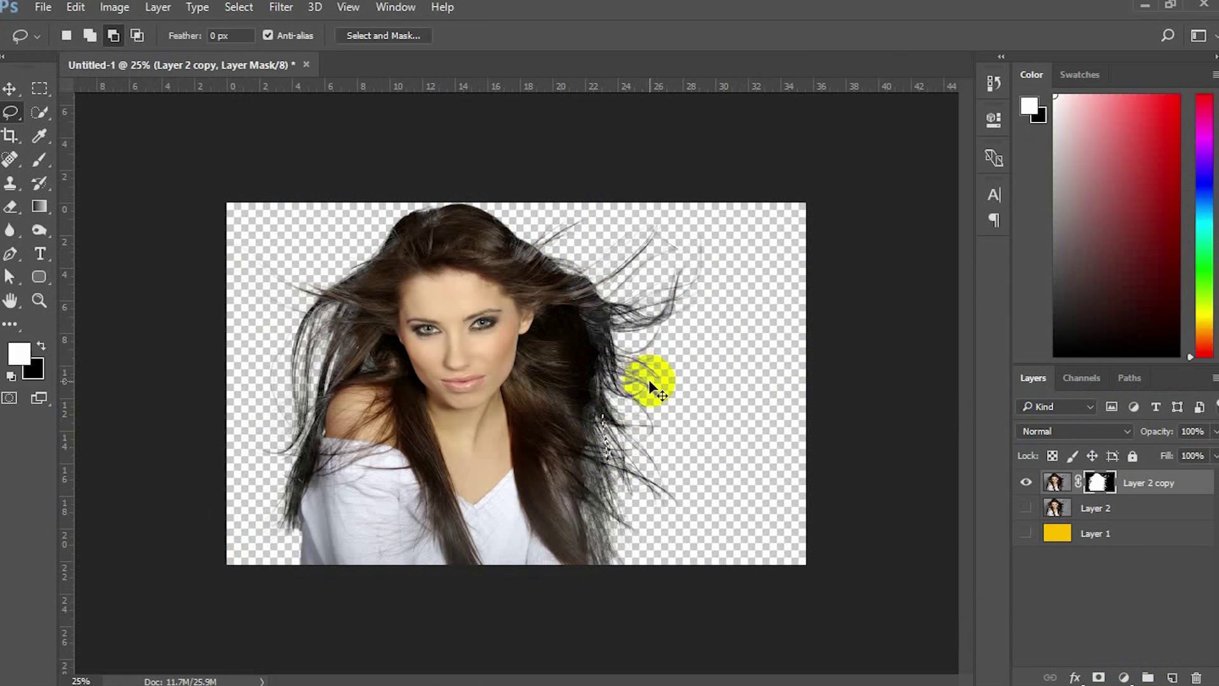
pyautogui.moveTo(594, 298)
pyautogui.mouseDown()
pyautogui.moveTo(577, 449)
pyautogui.moveTo(381, 259)
pyautogui.moveTo(371, 231)
pyautogui.mouseUp()
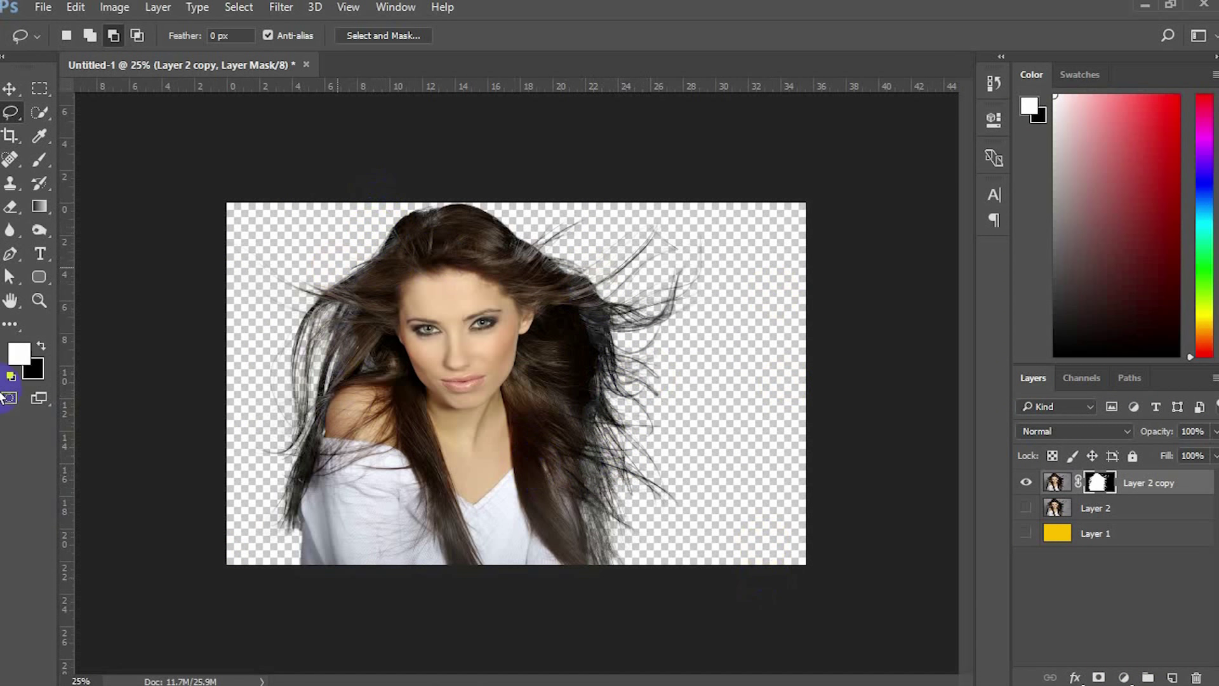
pyautogui.moveTo(642, 431)
pyautogui.mouseDown()
pyautogui.moveTo(598, 507)
pyautogui.moveTo(601, 315)
pyautogui.moveTo(615, 366)
pyautogui.moveTo(596, 513)
pyautogui.moveTo(603, 489)
pyautogui.mouseUp()
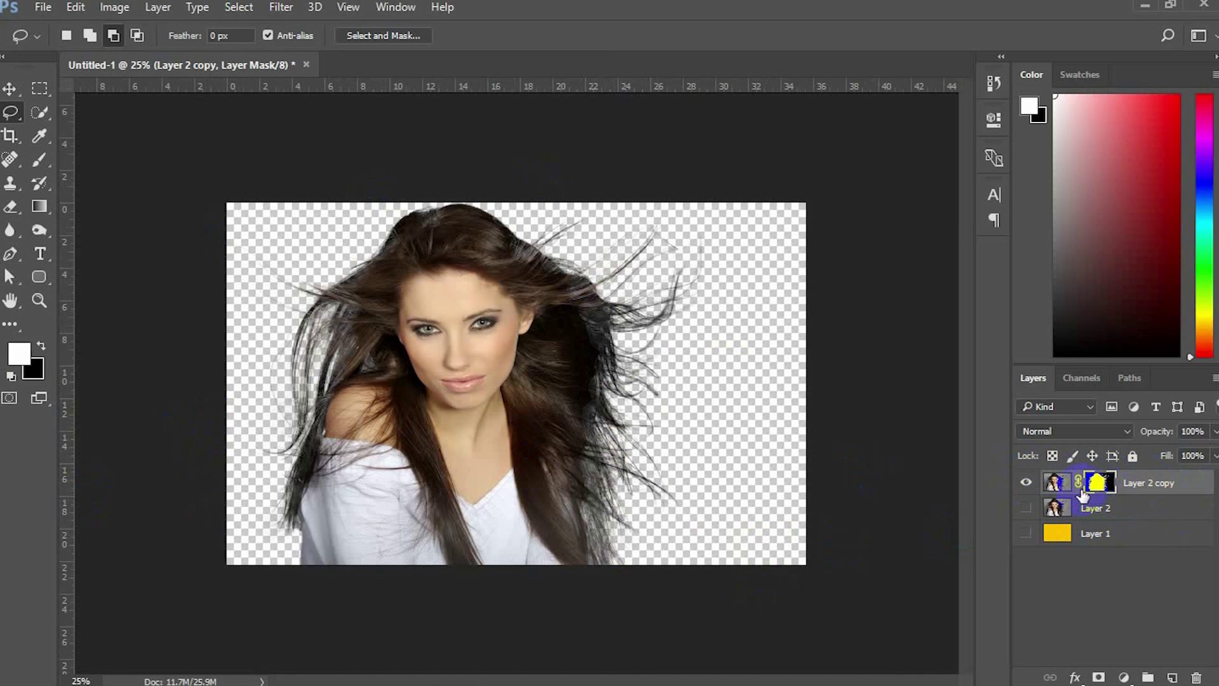
# - Duplicate the masked cutout layer and compare the hair with the duplicate hidden and shown
pyautogui.hotkey('ctrl', 'j')
pyautogui.press('x')
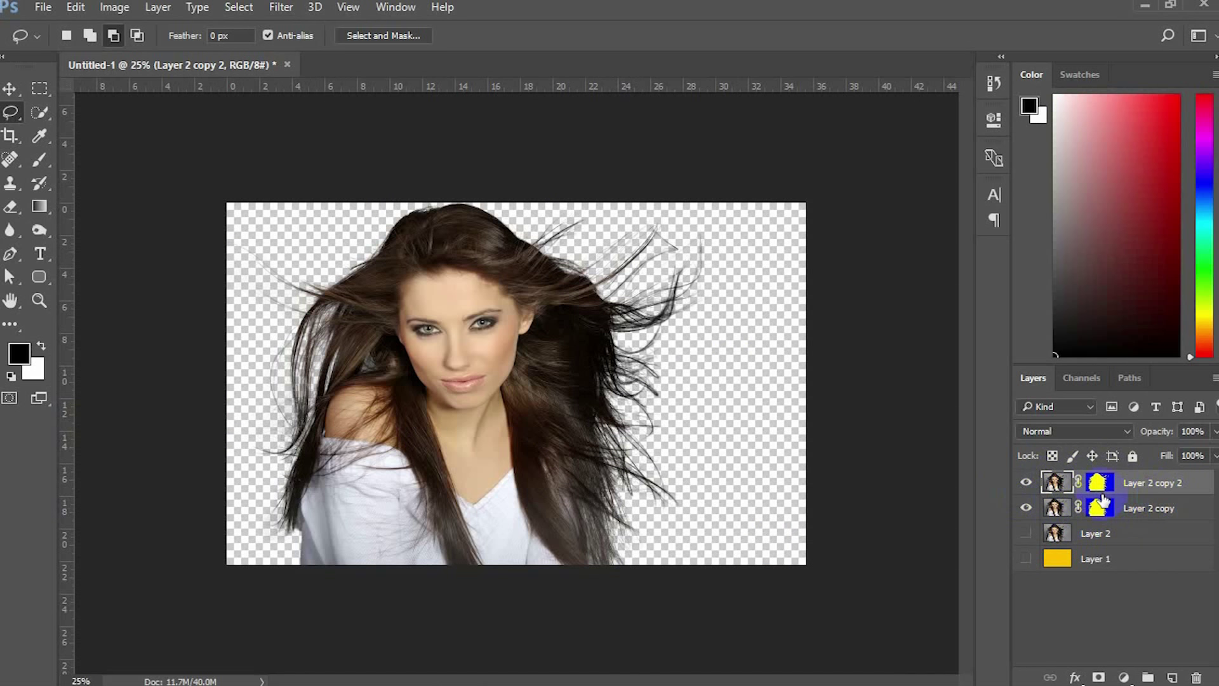
pyautogui.click(1143, 510)
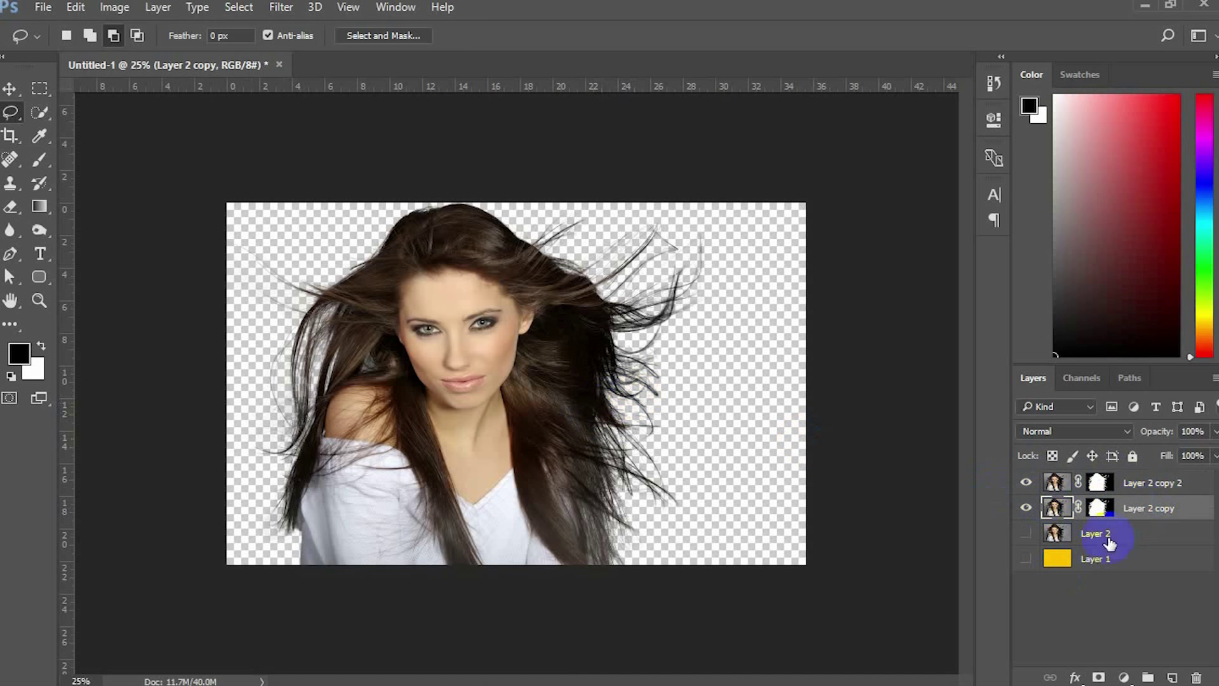
pyautogui.click(1027, 484)
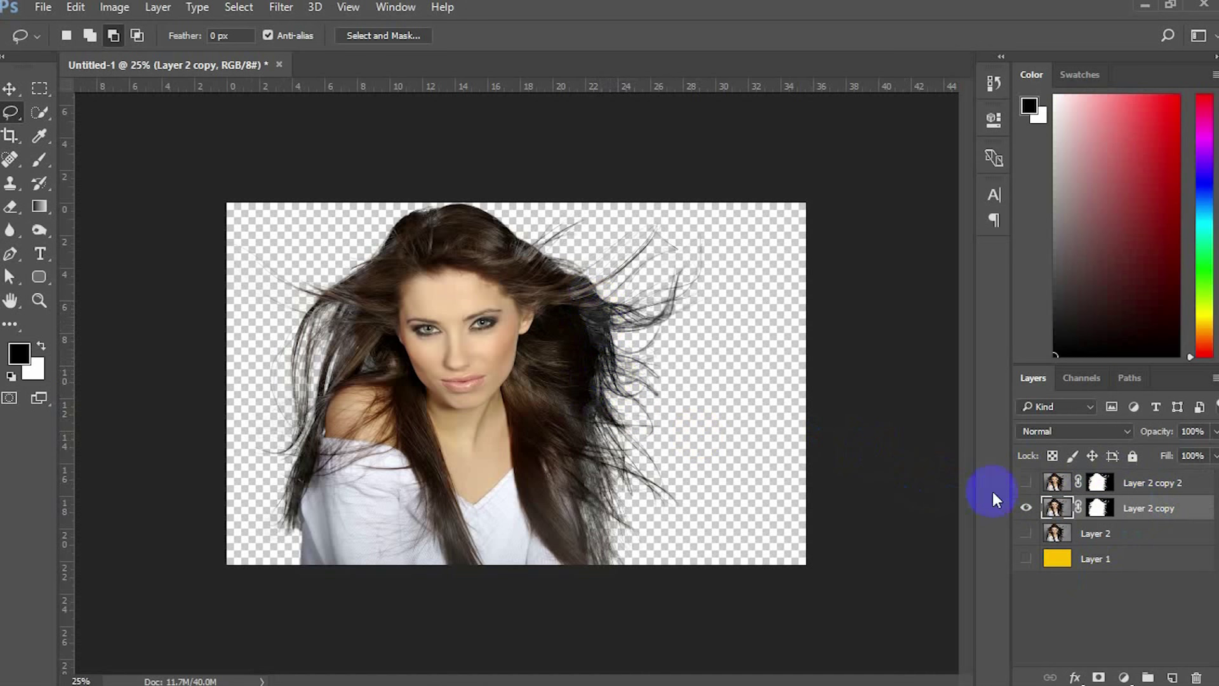
pyautogui.click(1026, 483)
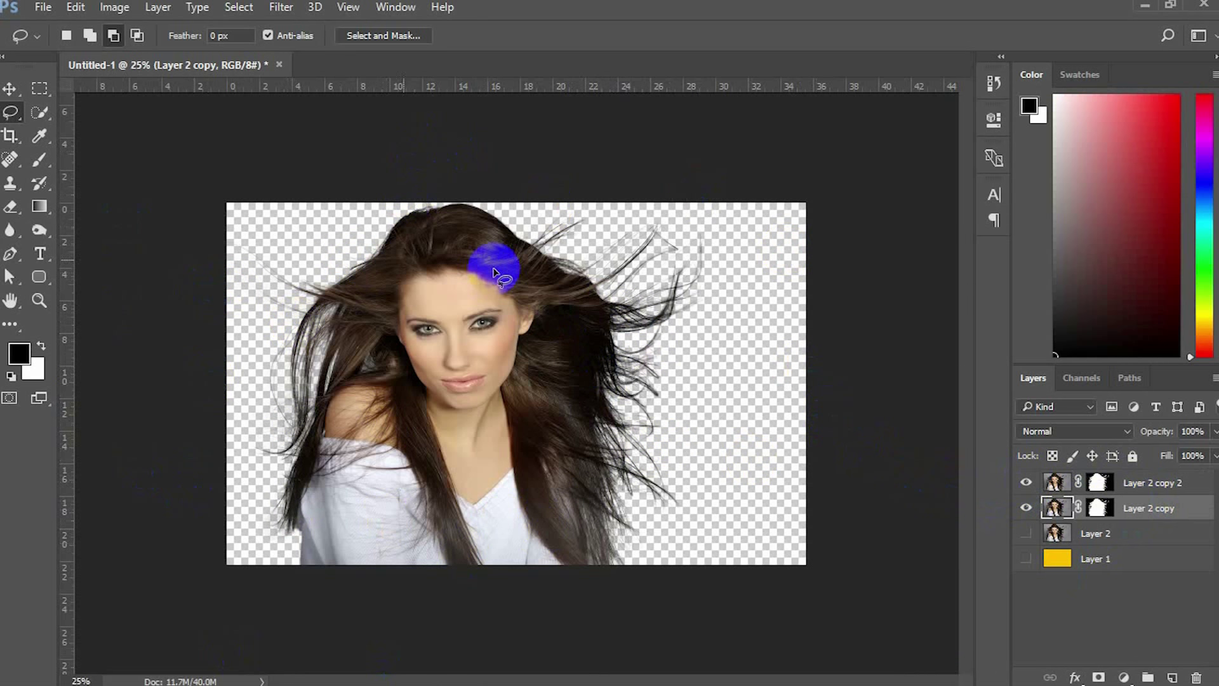
# - Check the cutout's hair edges against the yellow Layer 1 background and inspect the gap beside the bare shoulder
pyautogui.click(1101, 509)
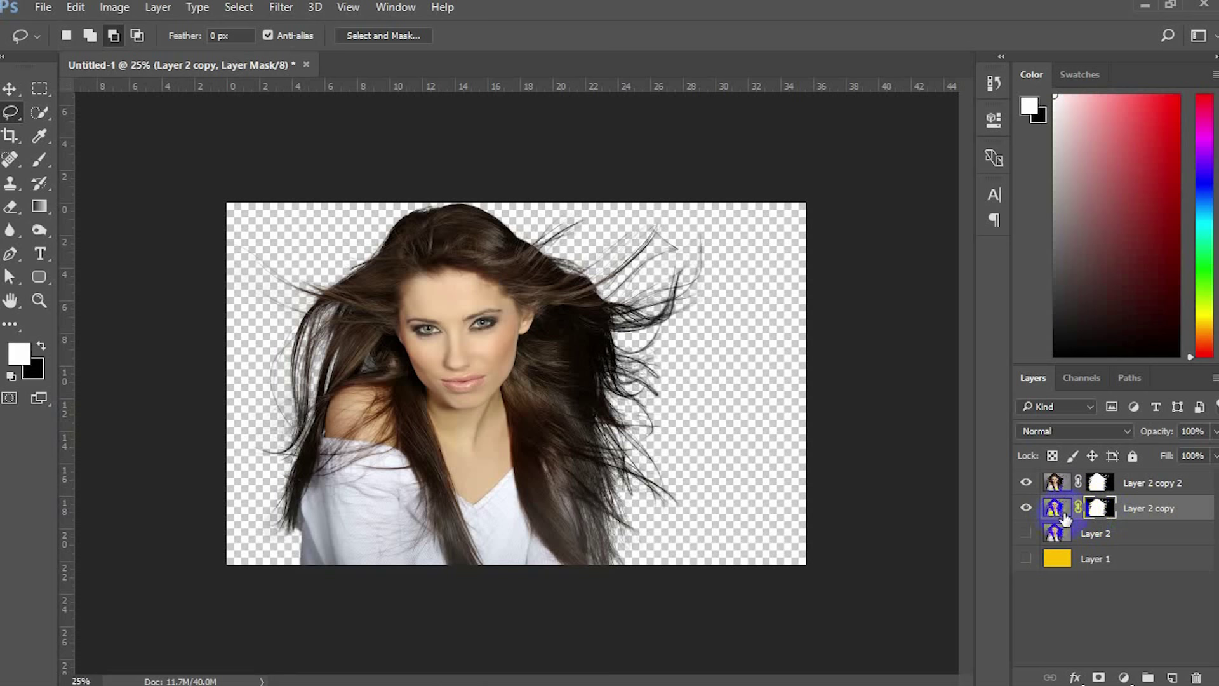
pyautogui.click(1025, 559)
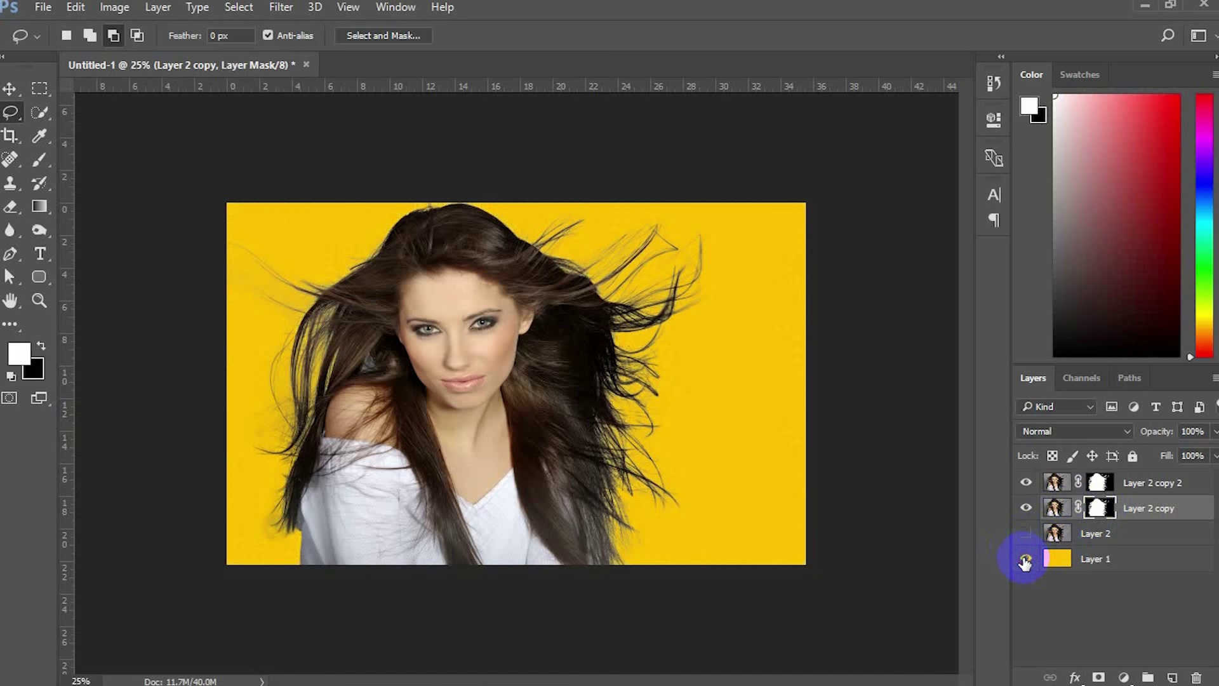
pyautogui.click(1025, 560)
pyautogui.click(1026, 560)
pyautogui.click(1025, 559)
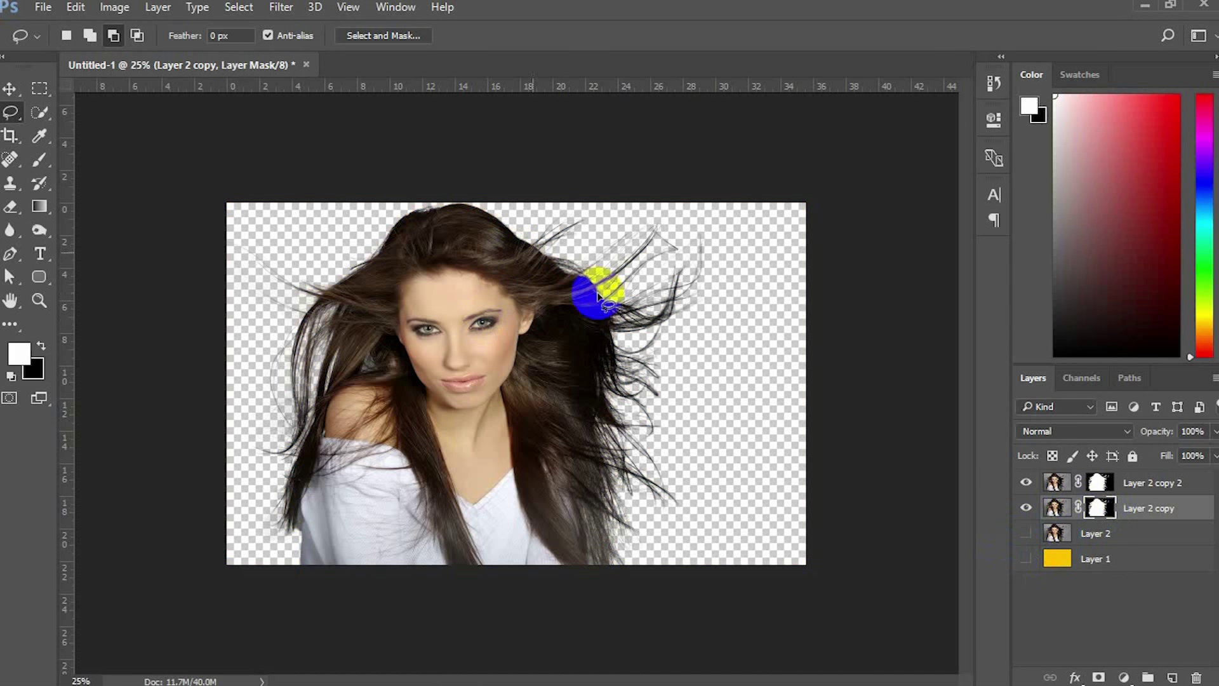
pyautogui.moveTo(367, 349)
pyautogui.mouseDown()
pyautogui.moveTo(360, 384)
pyautogui.moveTo(386, 381)
pyautogui.moveTo(390, 346)
pyautogui.moveTo(354, 349)
pyautogui.mouseUp()
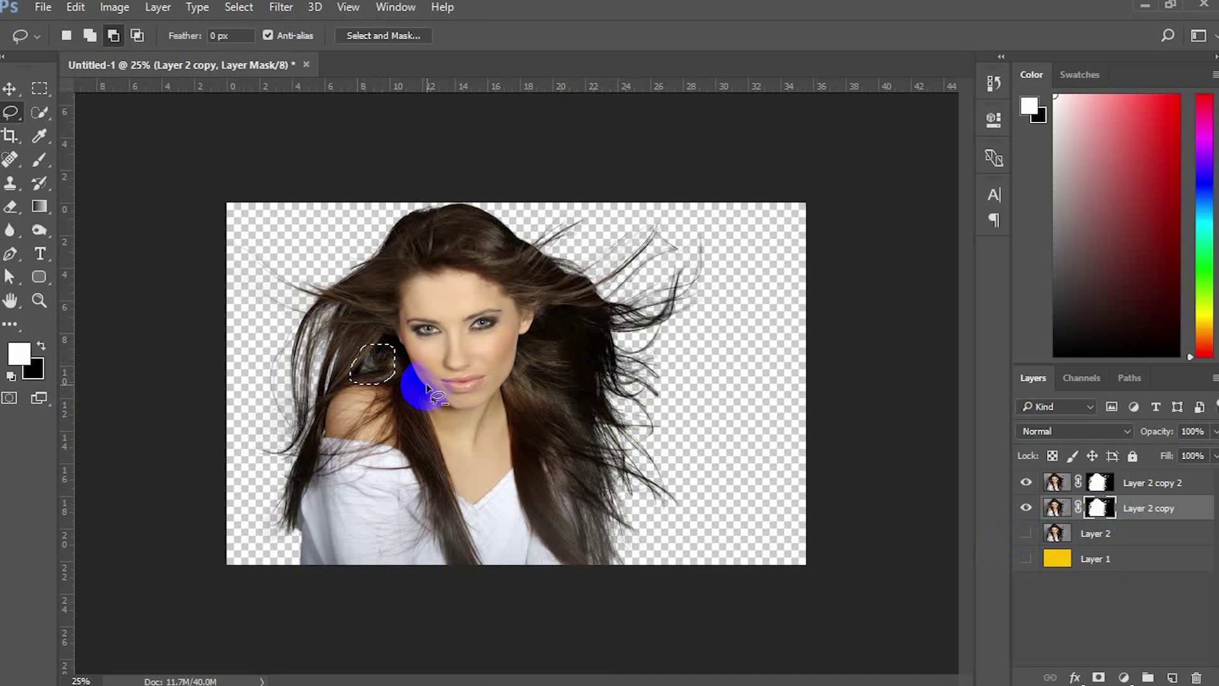
pyautogui.hotkey('ctrl', 'd')
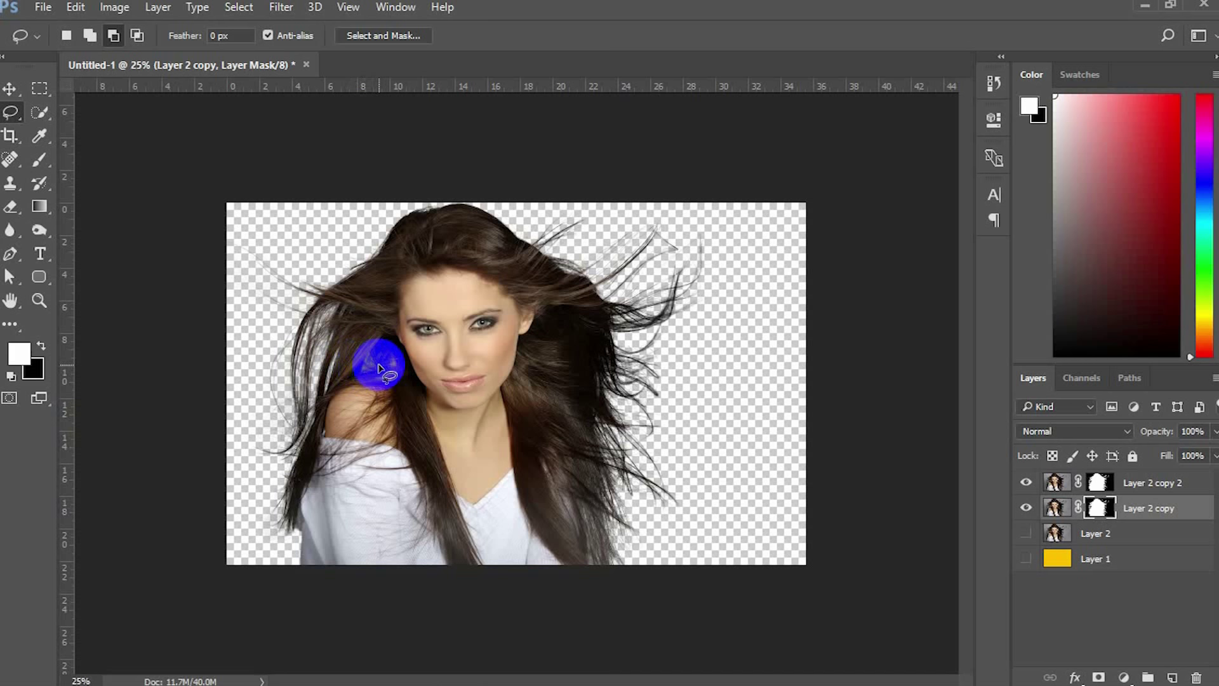
# - Set the blend mode of the lower cutout layer, Layer 2 copy, to Multiply
pyautogui.click(1055, 508)
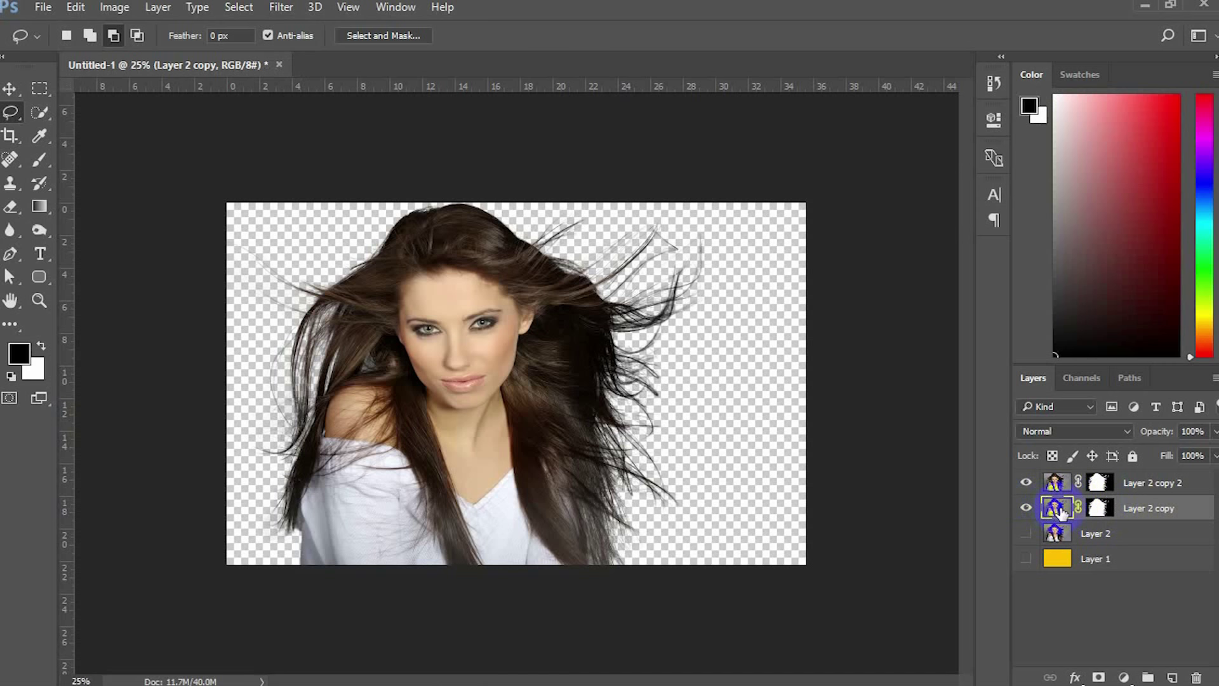
pyautogui.click(1099, 509)
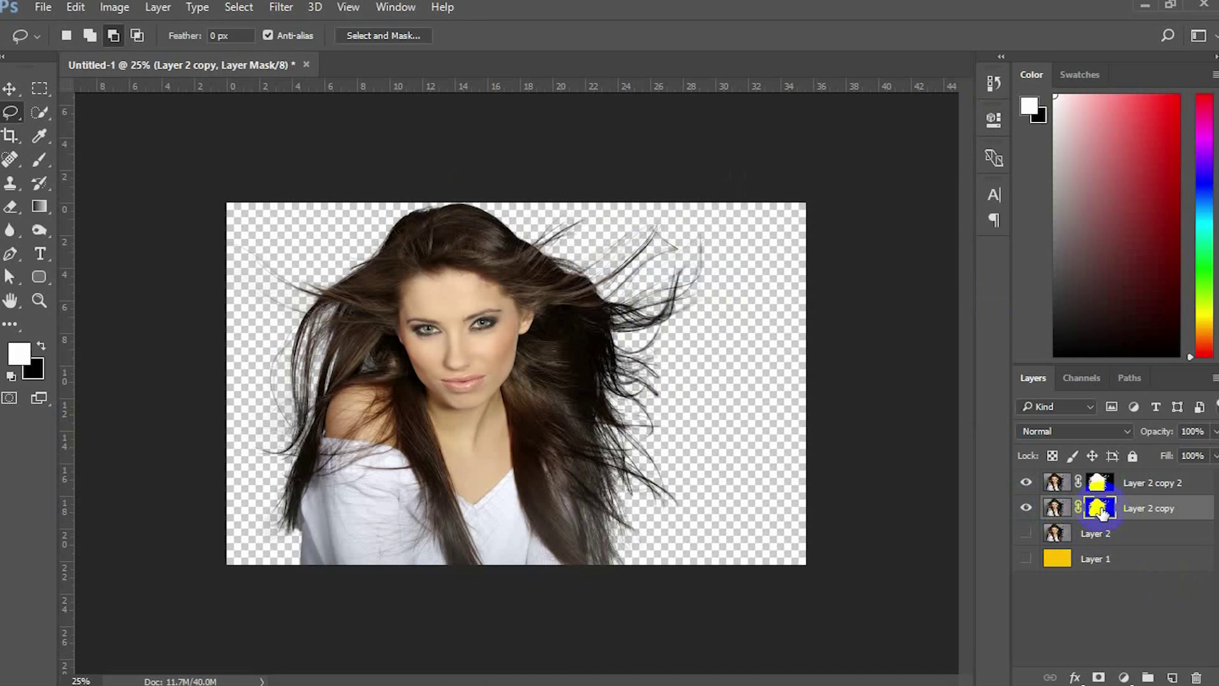
pyautogui.click(1088, 433)
pyautogui.click(1033, 126)
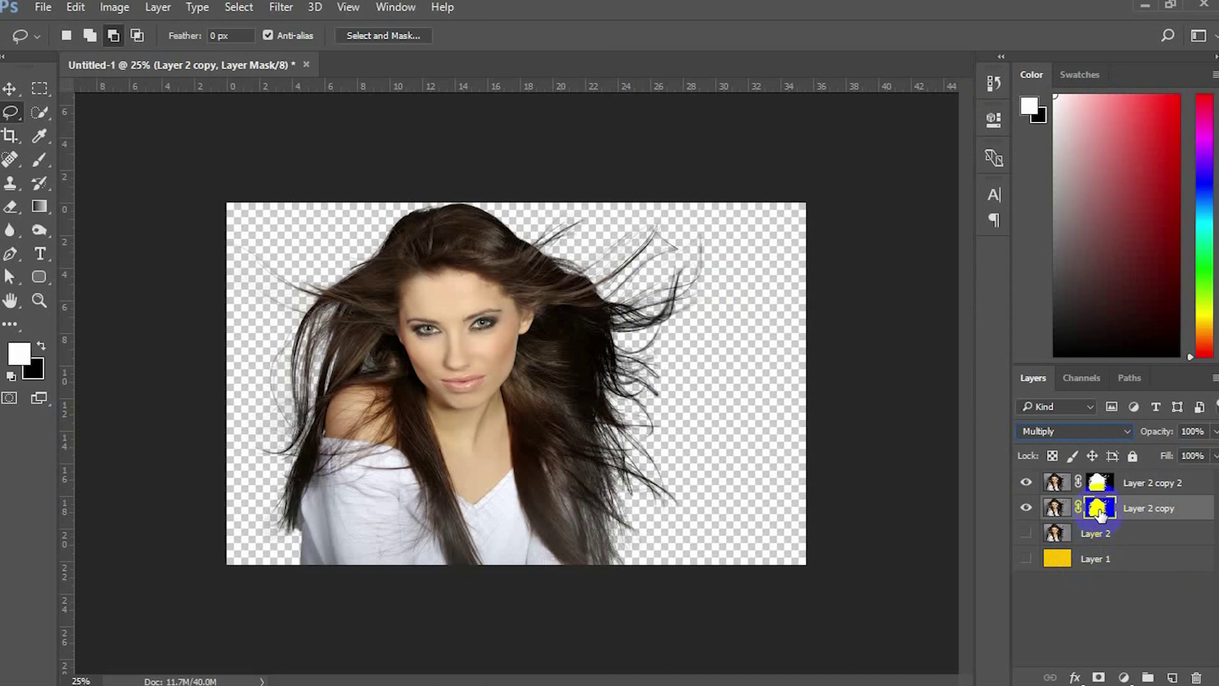
# - Show the yellow Layer 1 behind the cutout and briefly compare it with the original photo on Layer 2
pyautogui.click(1025, 559)
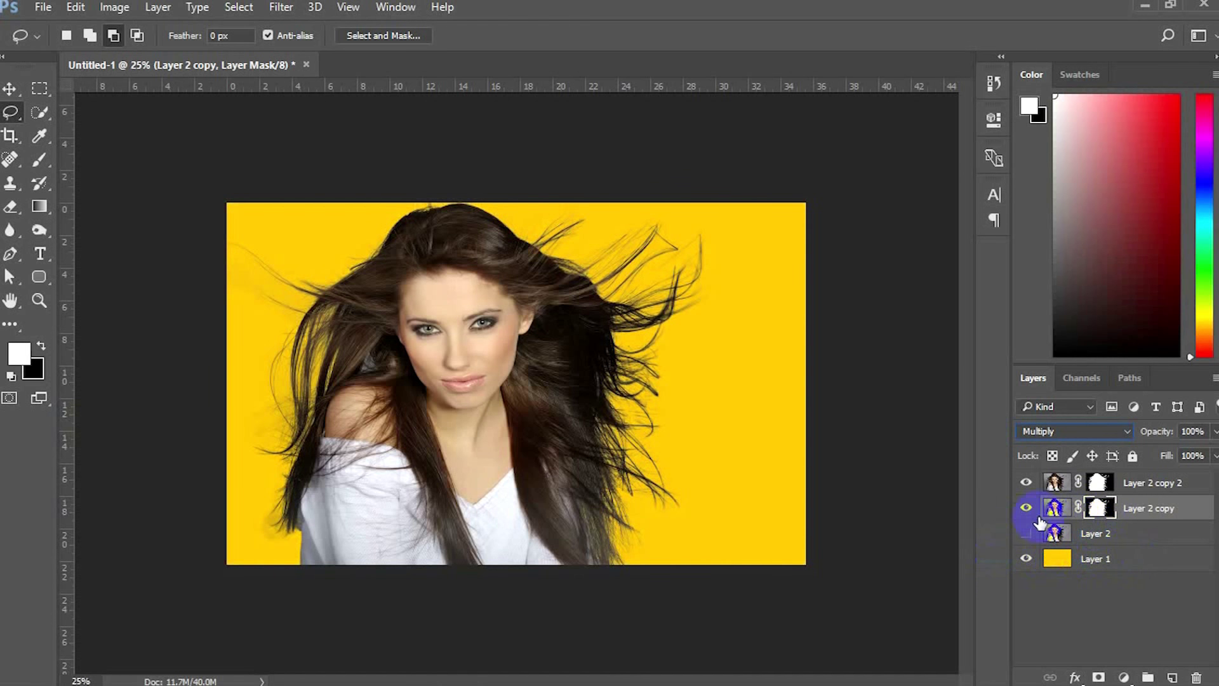
pyautogui.click(1026, 534)
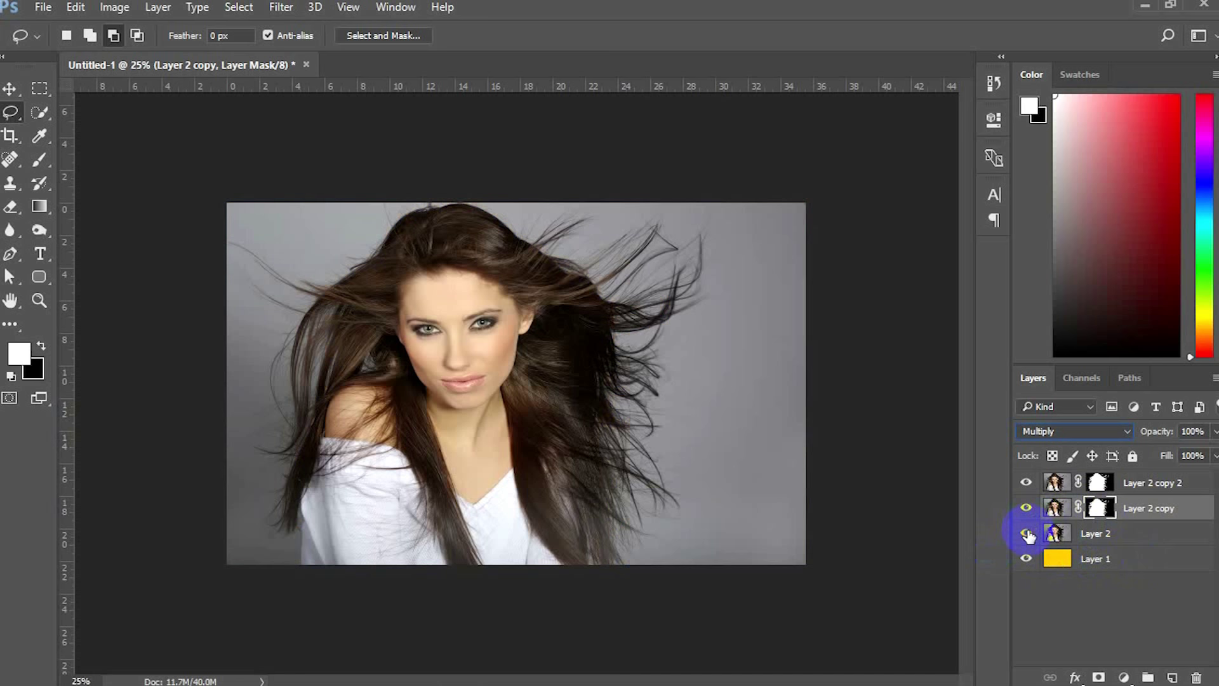
pyautogui.click(1027, 534)
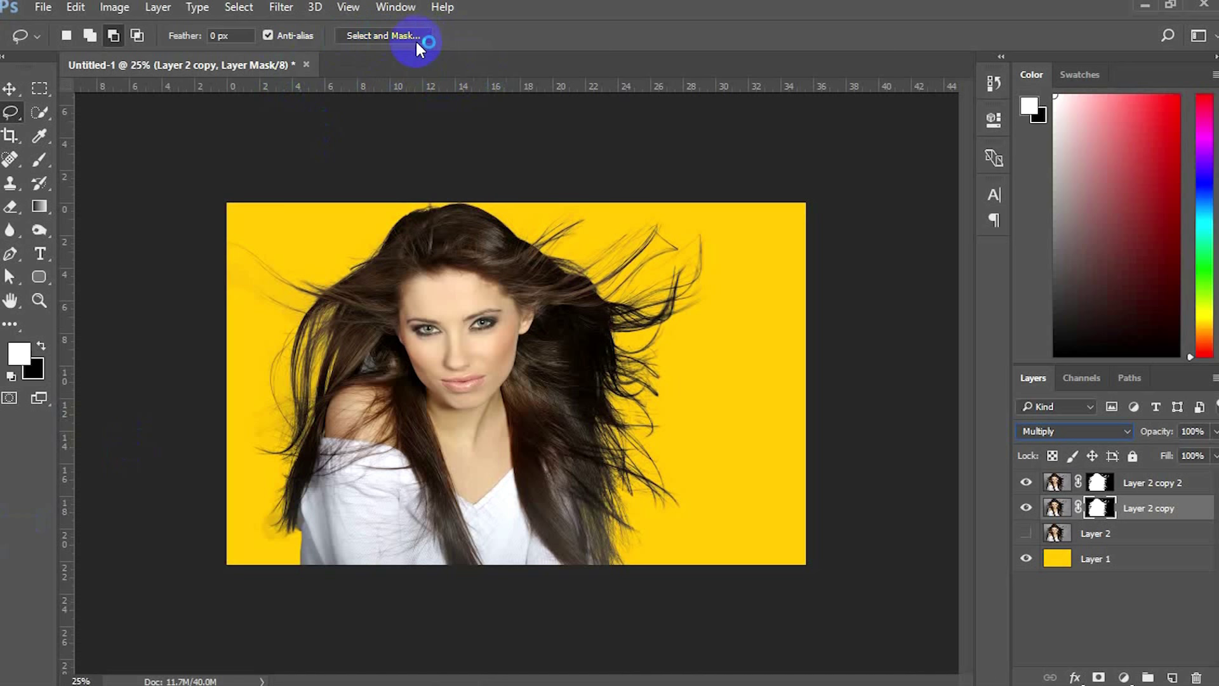
# - Place the BiyaRiver image from the Desktop as an embedded layer above yellow Layer 1, scaled to about 316% to cover the canvas
pyautogui.click(1135, 556)
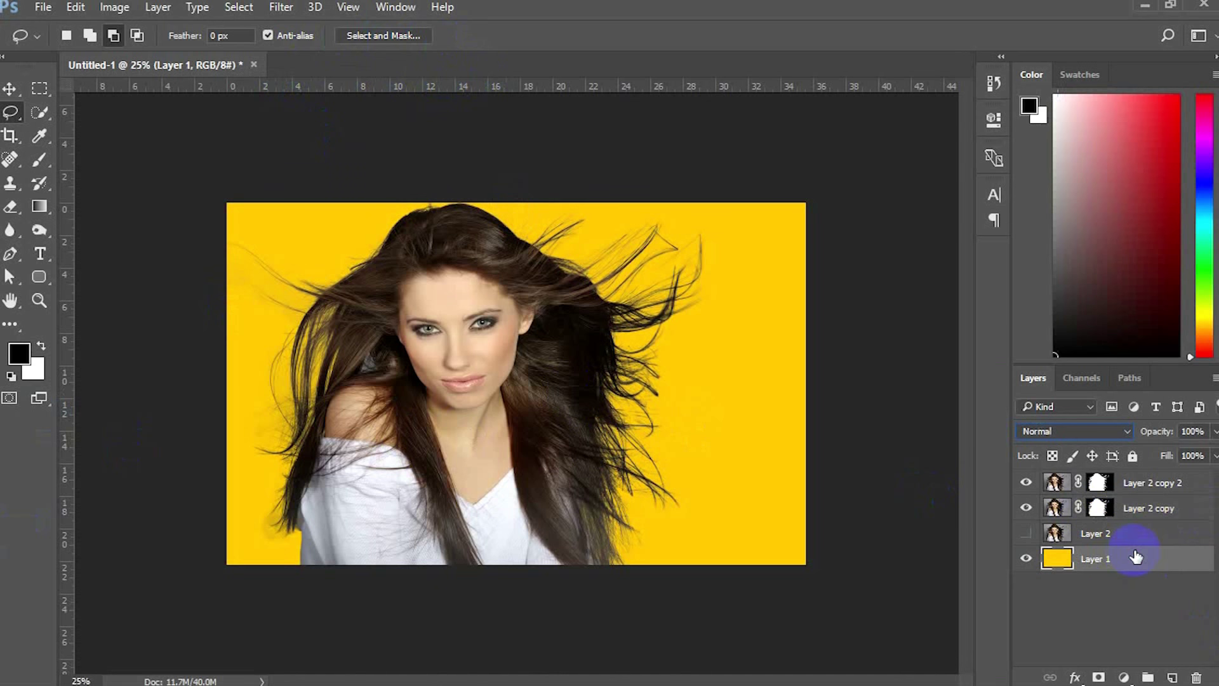
pyautogui.click(45, 8)
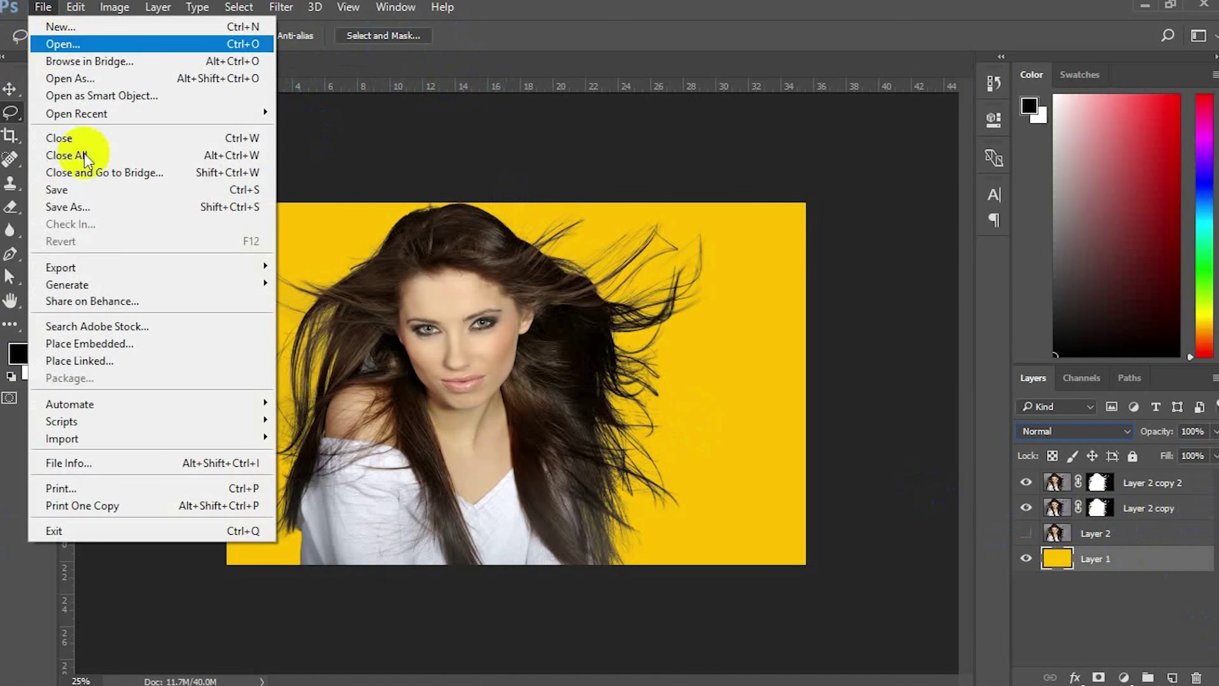
pyautogui.click(112, 343)
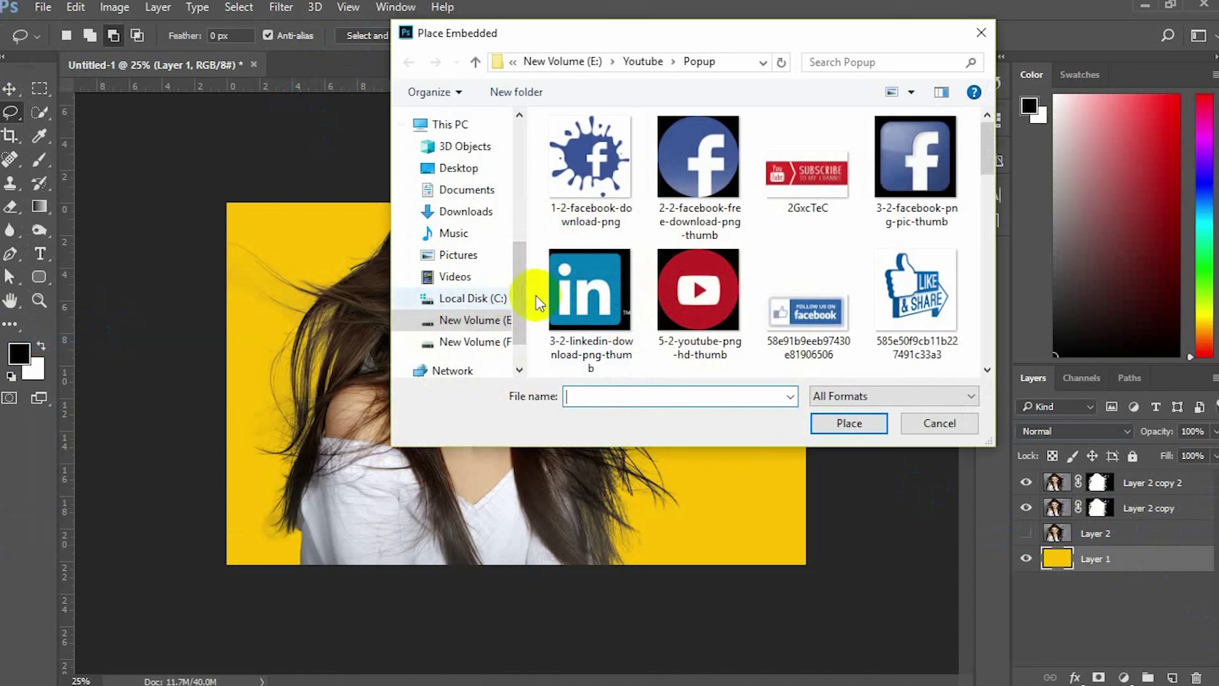
pyautogui.click(468, 170)
pyautogui.moveTo(986, 169); pyautogui.dragTo(986, 228)
pyautogui.click(698, 187)
pyautogui.click(851, 423)
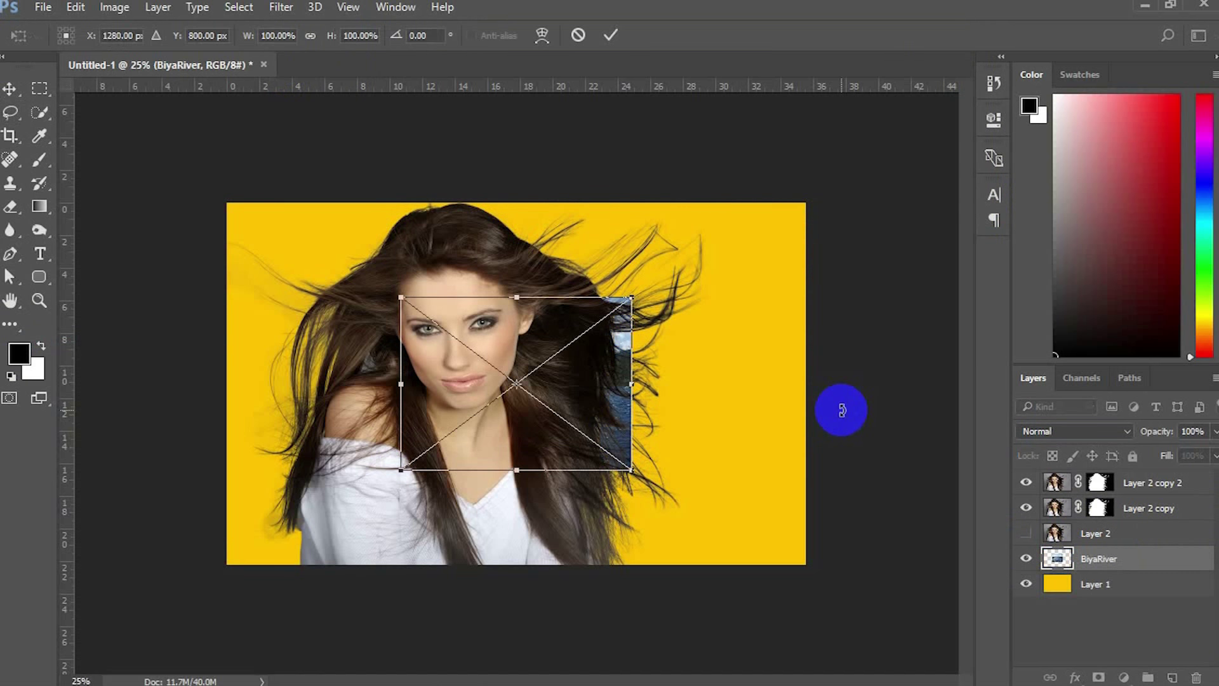
pyautogui.moveTo(633, 477); pyautogui.dragTo(880, 657)
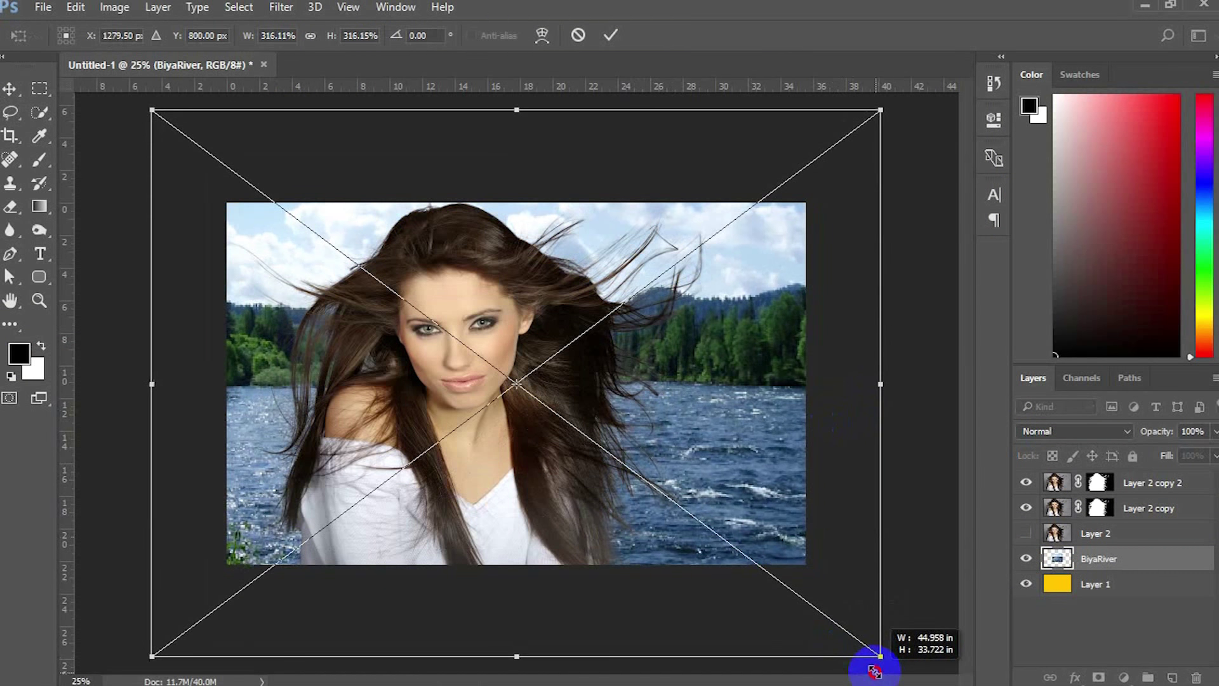
pyautogui.click(611, 34)
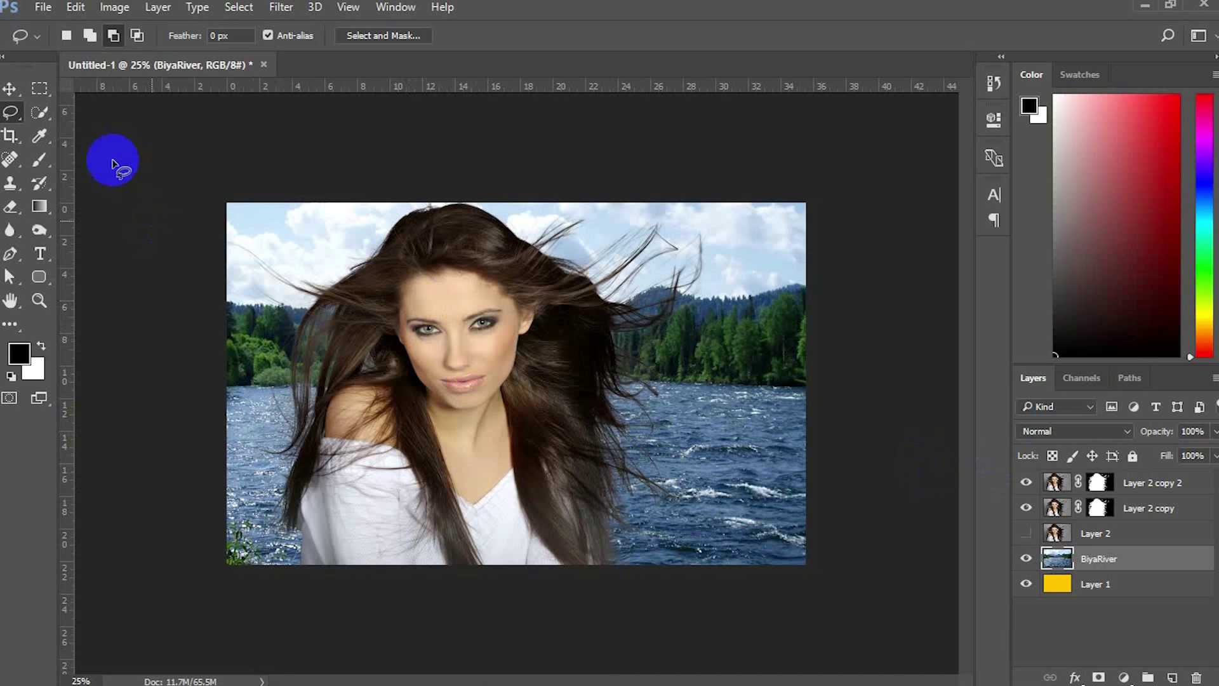
# - Move both masked cutout layers together slightly to the right over the river, keeping the head at the canvas's upper edge
pyautogui.click(10, 88)
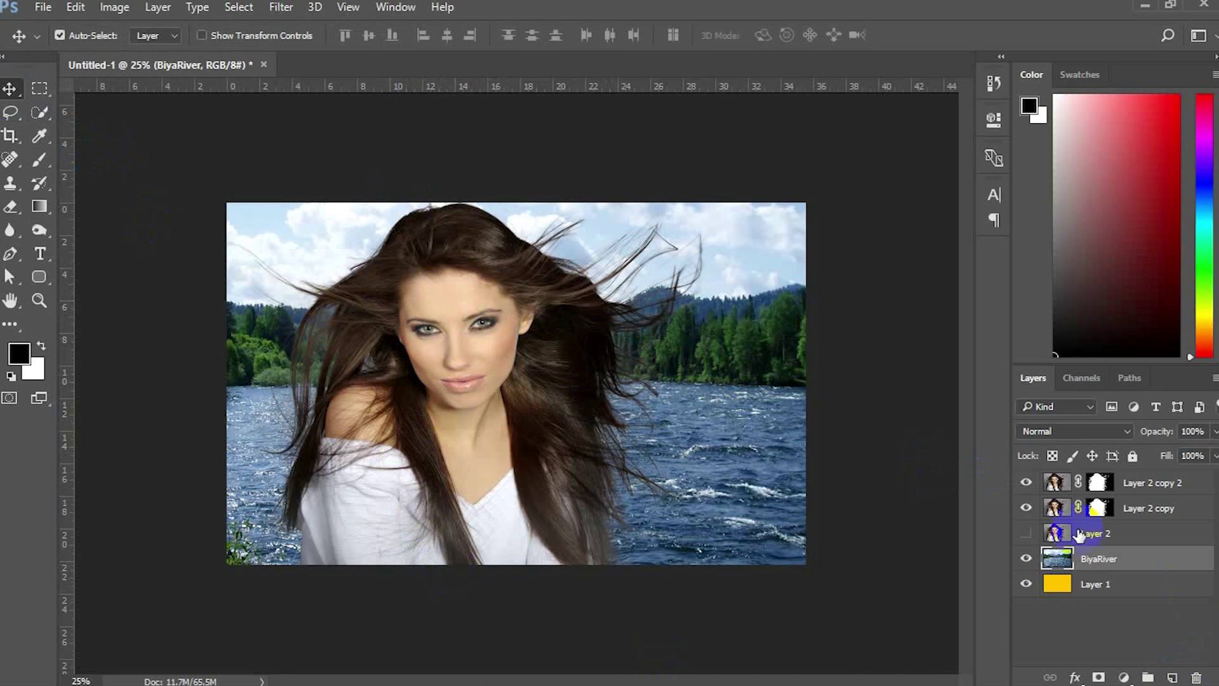
pyautogui.click(1133, 518)
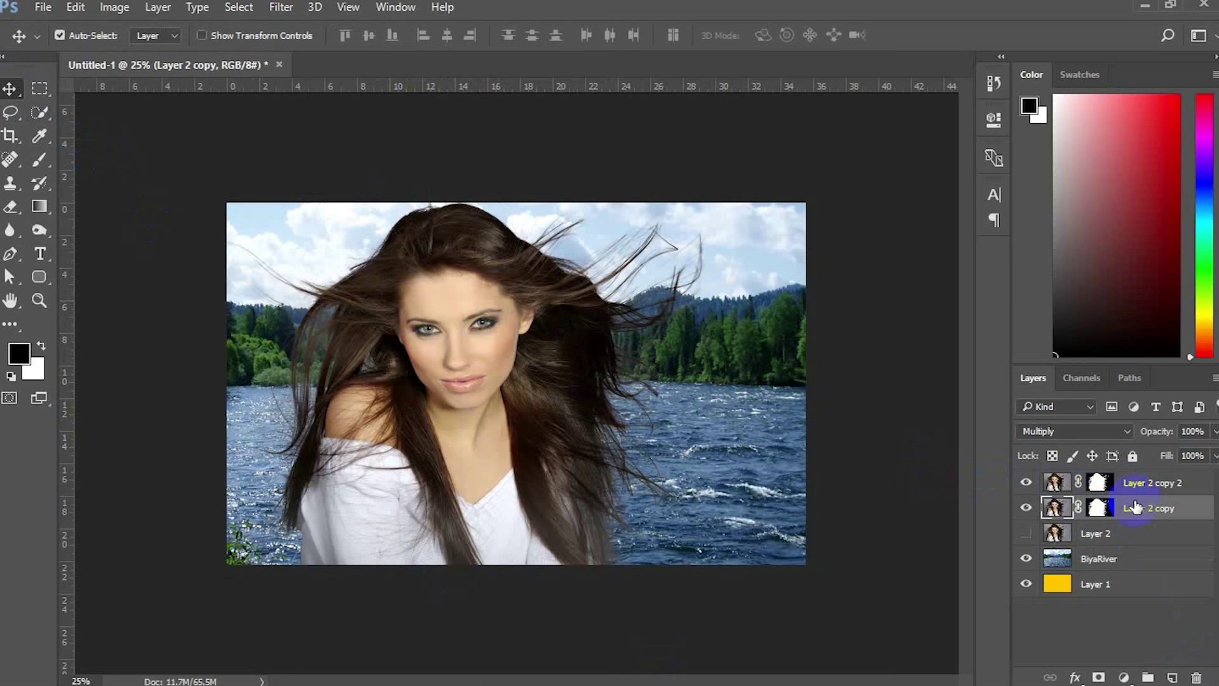
pyautogui.keyDown('shift'); pyautogui.click(1125, 486); pyautogui.keyUp('shift')
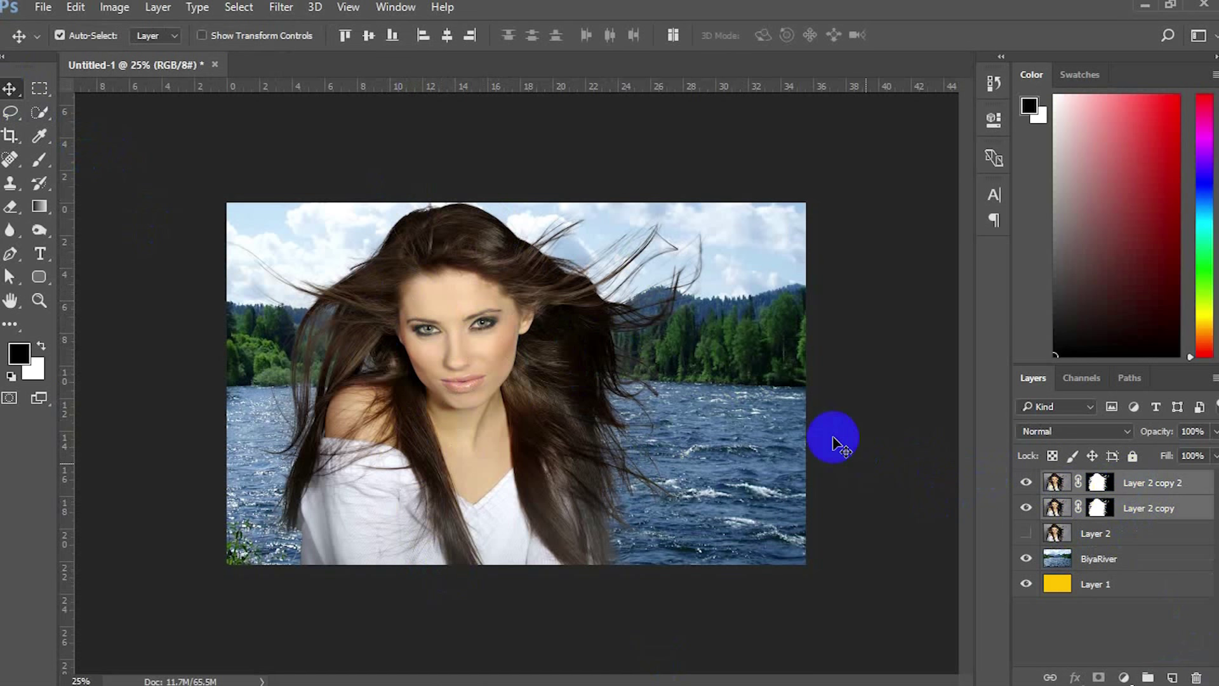
pyautogui.moveTo(501, 334); pyautogui.dragTo(546, 347)
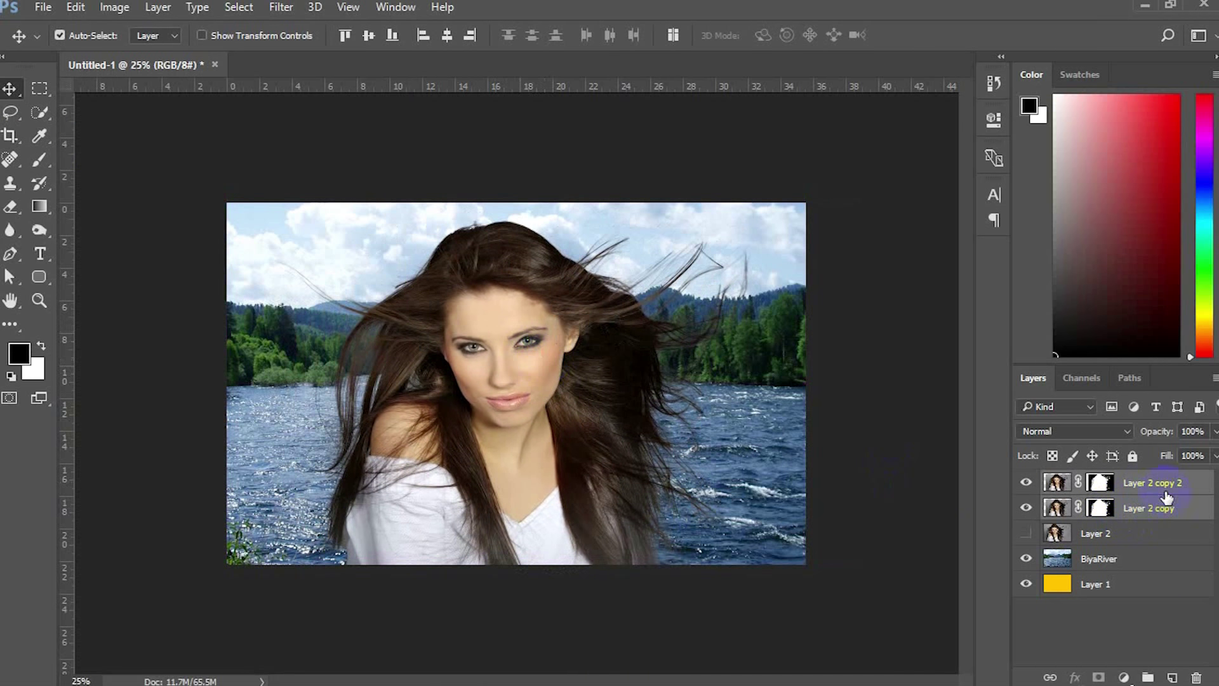
pyautogui.moveTo(527, 339)
pyautogui.mouseDown()
pyautogui.moveTo(479, 324)
pyautogui.moveTo(526, 325)
pyautogui.mouseUp()
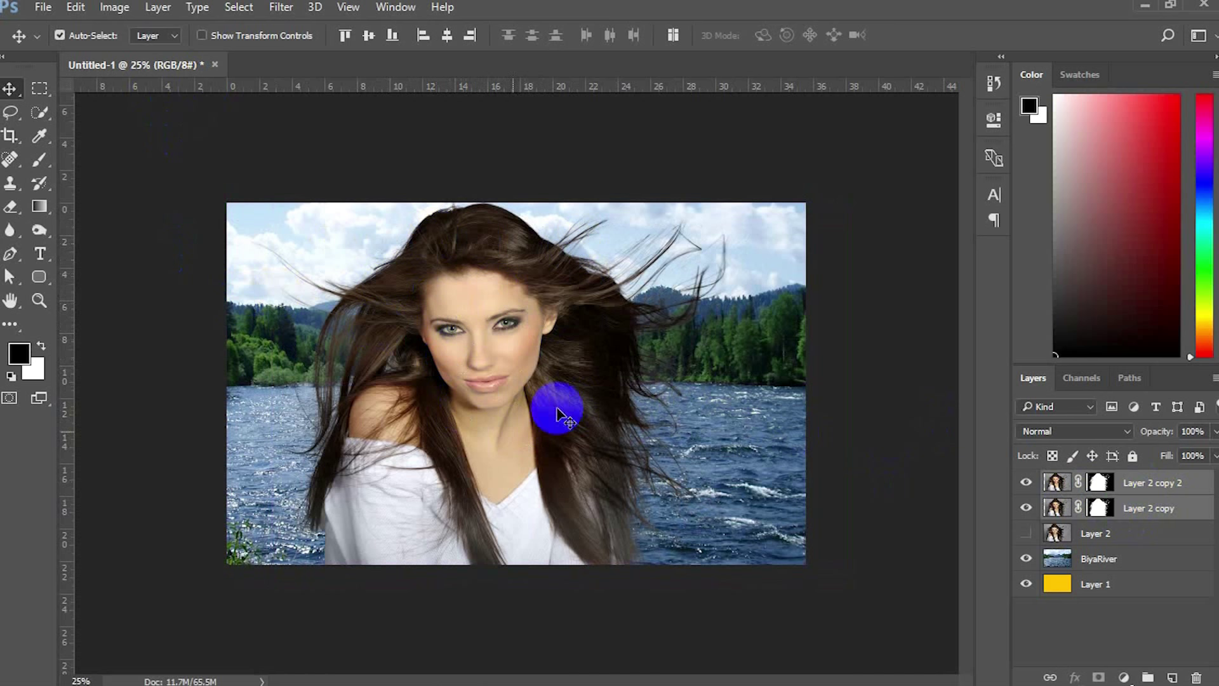
# - Make the BiyaRiver layer active and switch to the Rectangular Marquee tool
pyautogui.click(709, 429)
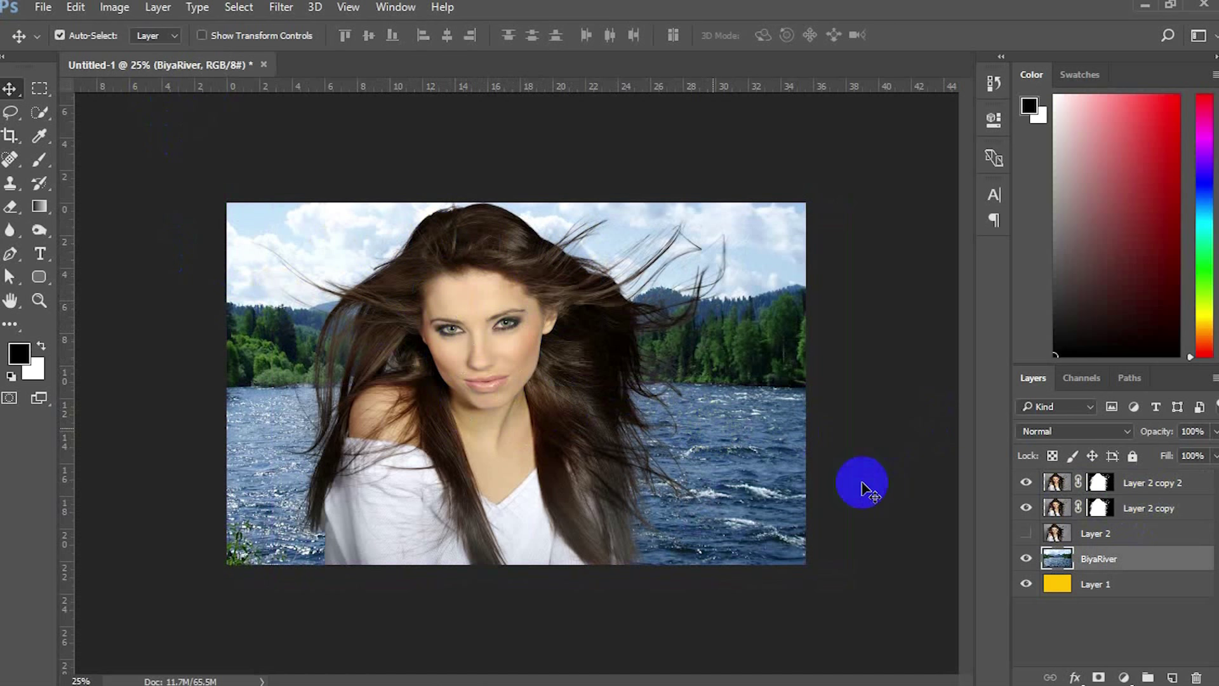
pyautogui.click(39, 88)
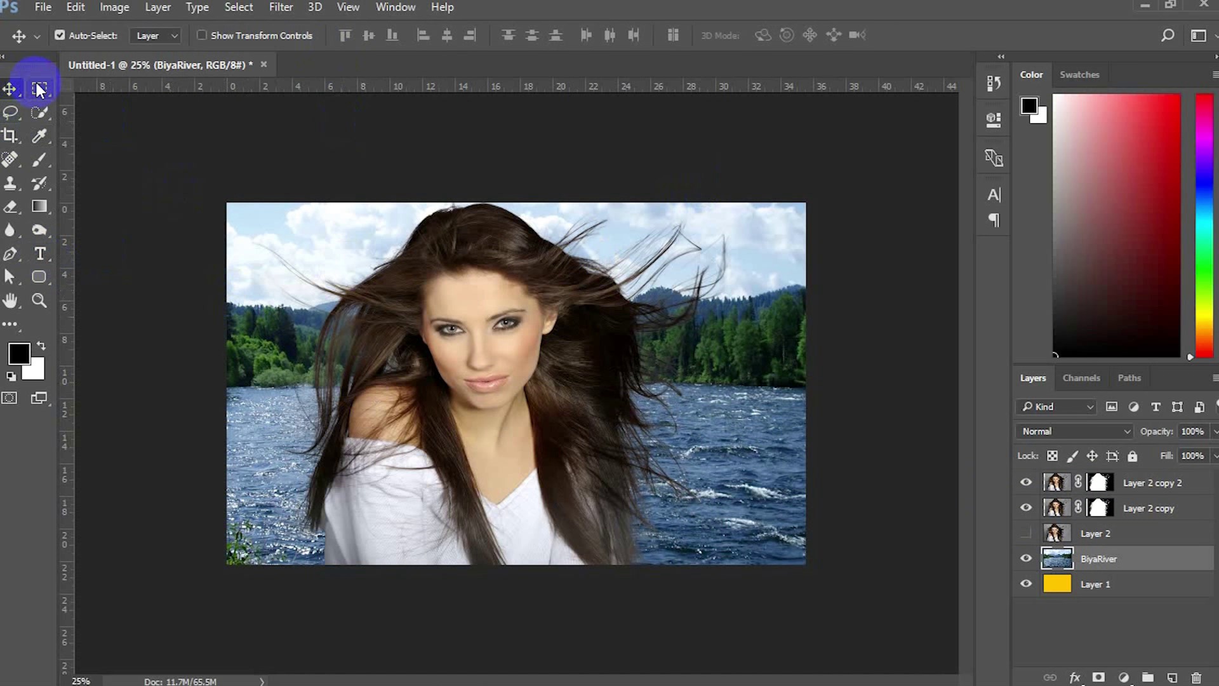
pyautogui.click(340, 121)
pyautogui.click(671, 37)
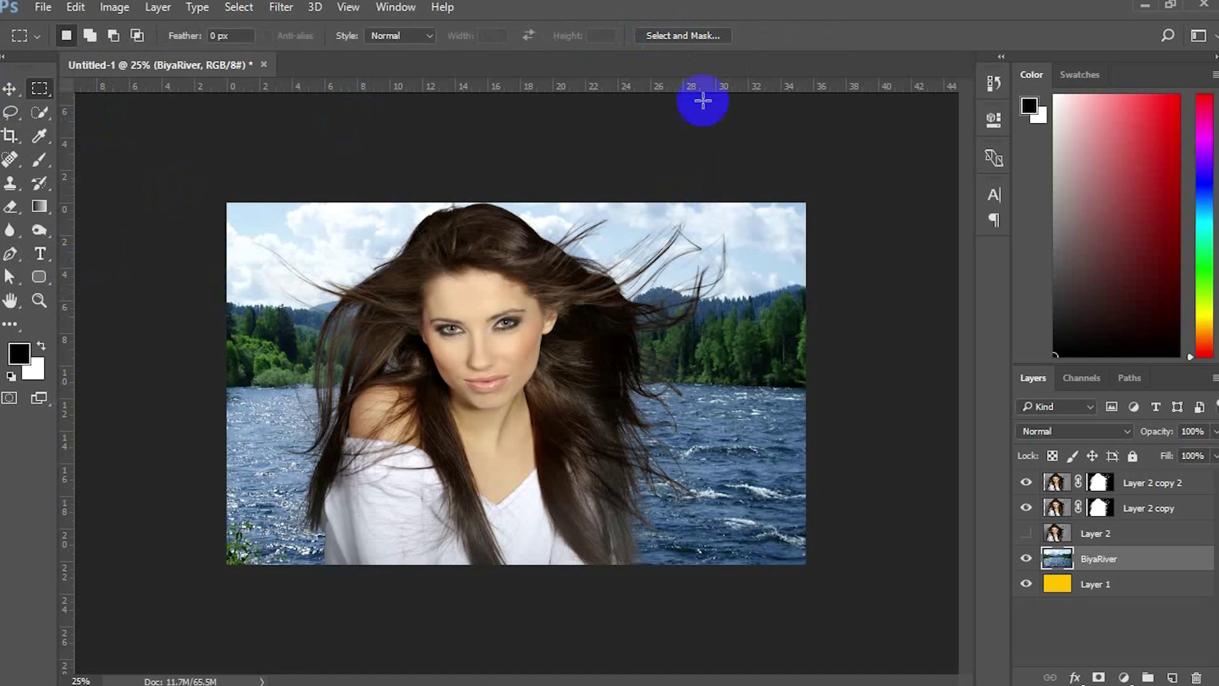